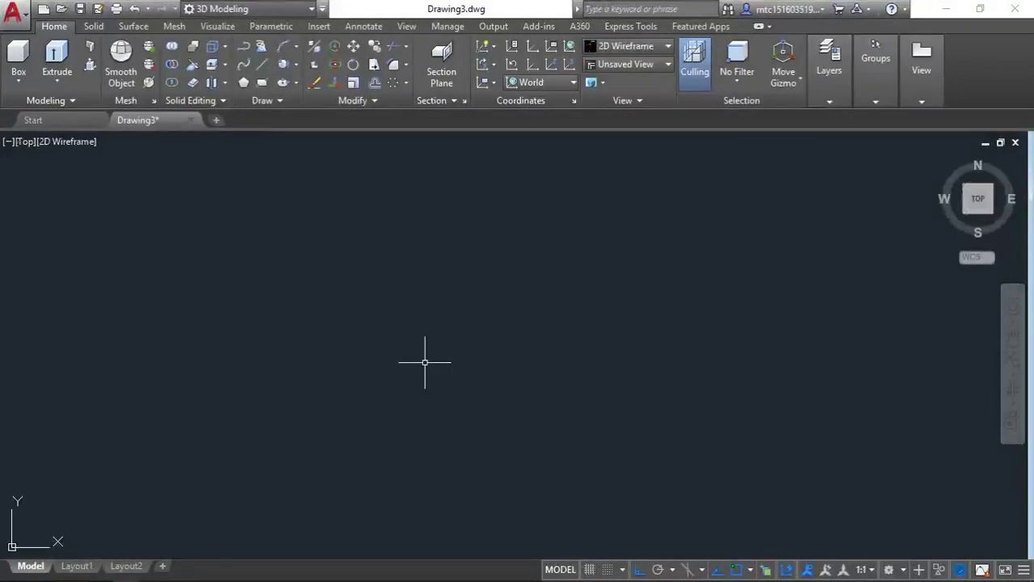
Draw a circle of radius 88 in the empty drawing.
{"action": "type", "text": "c"}
{"action": "key", "text": "Return"}
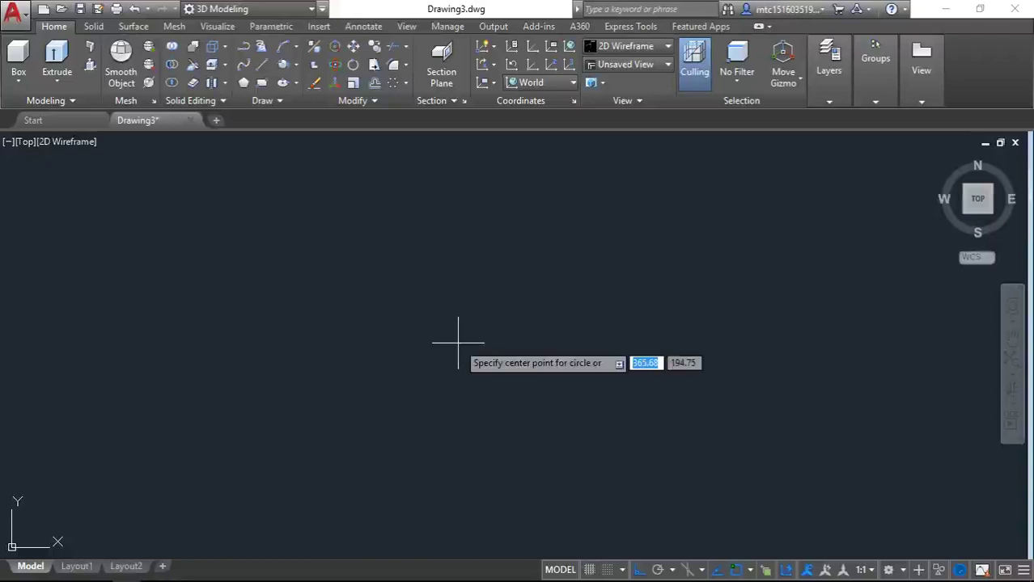
{"action": "left_click", "coordinate": [483, 323]}
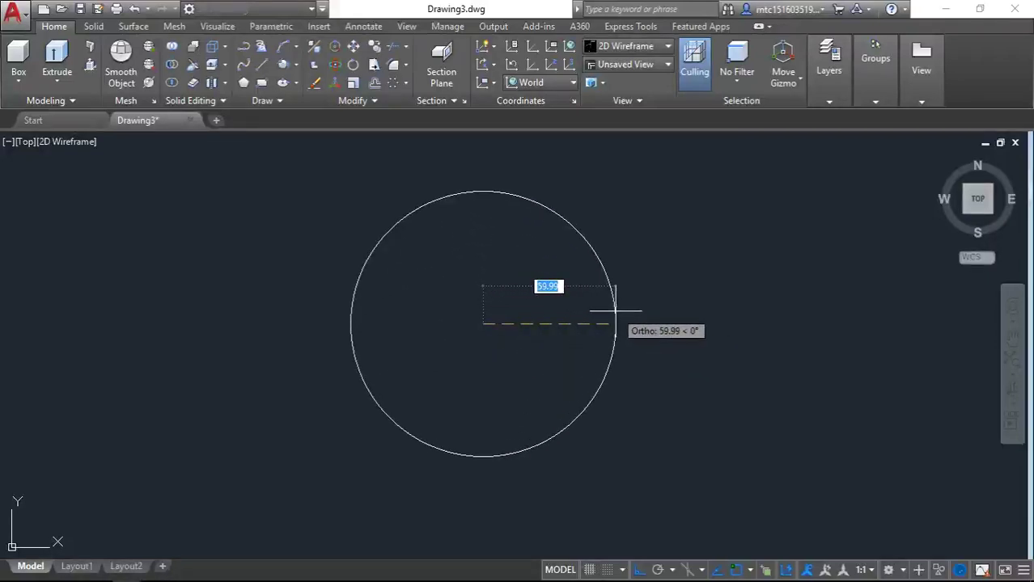
{"action": "type", "text": "88"}
{"action": "key", "text": "Return"}
{"action": "middle_click_drag", "start_coordinate": [599, 310], "coordinate": [600, 334]}
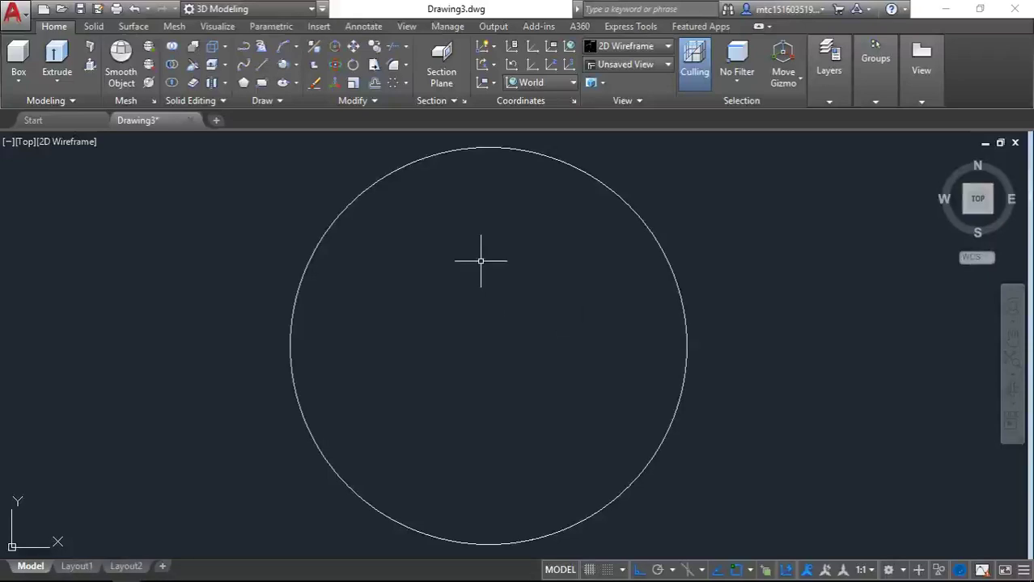
{"action": "middle_click_drag", "start_coordinate": [481, 260], "coordinate": [488, 375]}
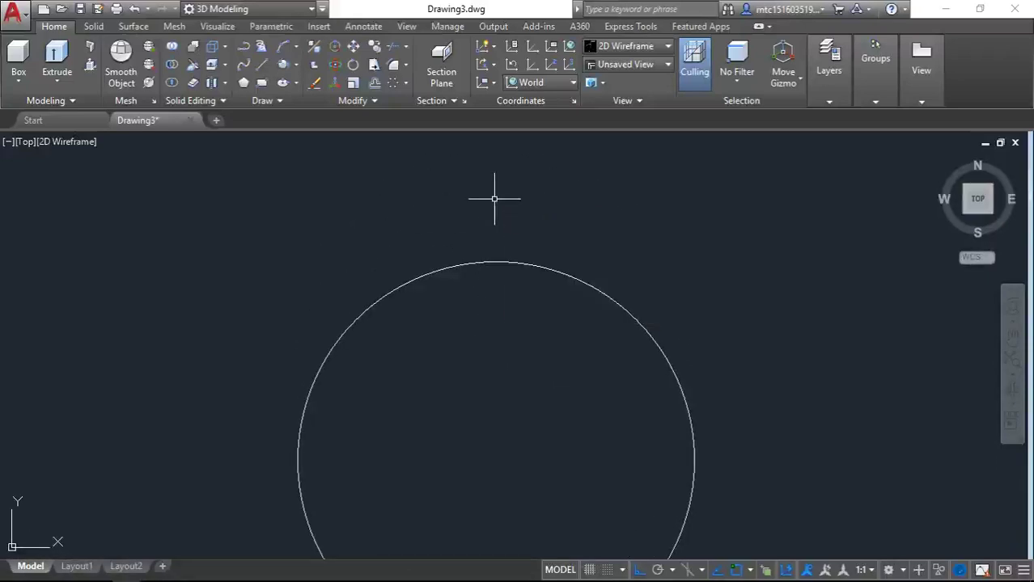
Draw a narrow tooth outline from the circle's top point: up, 4 units across, and back down.
{"action": "type", "text": "l"}
{"action": "key", "text": "Return"}
{"action": "scroll", "coordinate": [496, 261], "scroll_direction": "up", "scroll_amount": 4}
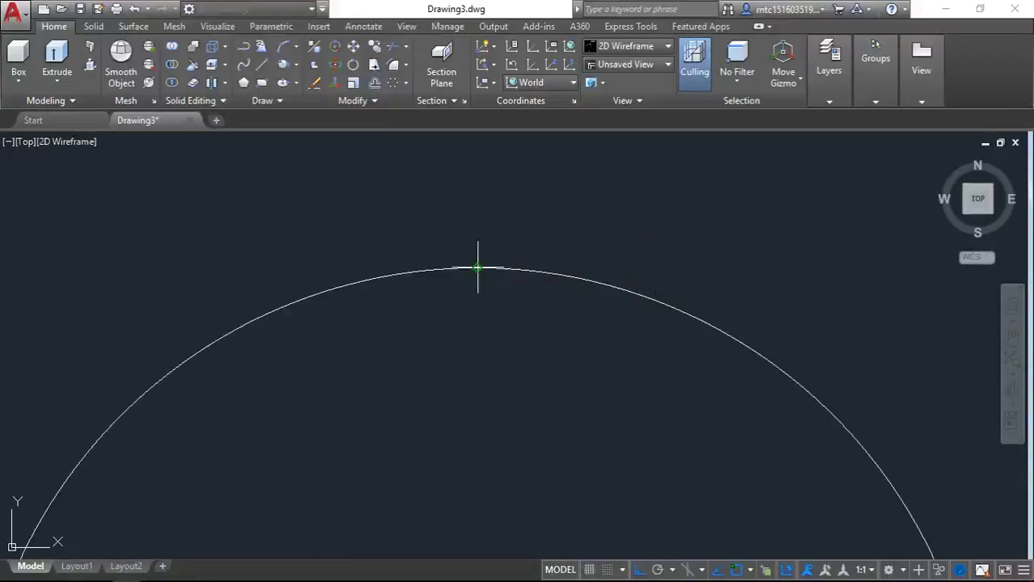
{"action": "left_click", "coordinate": [477, 268]}
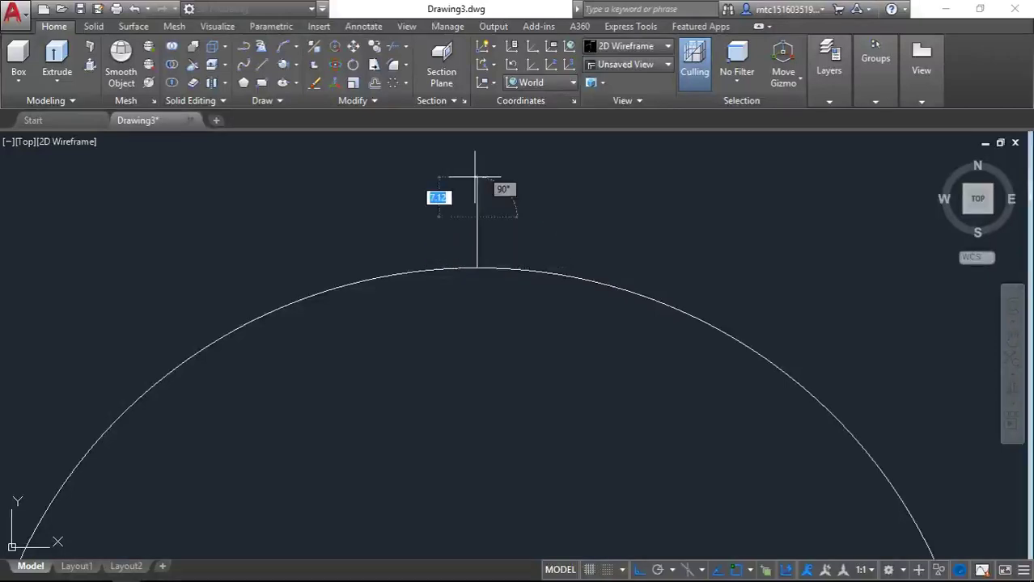
{"action": "key", "text": "Return"}
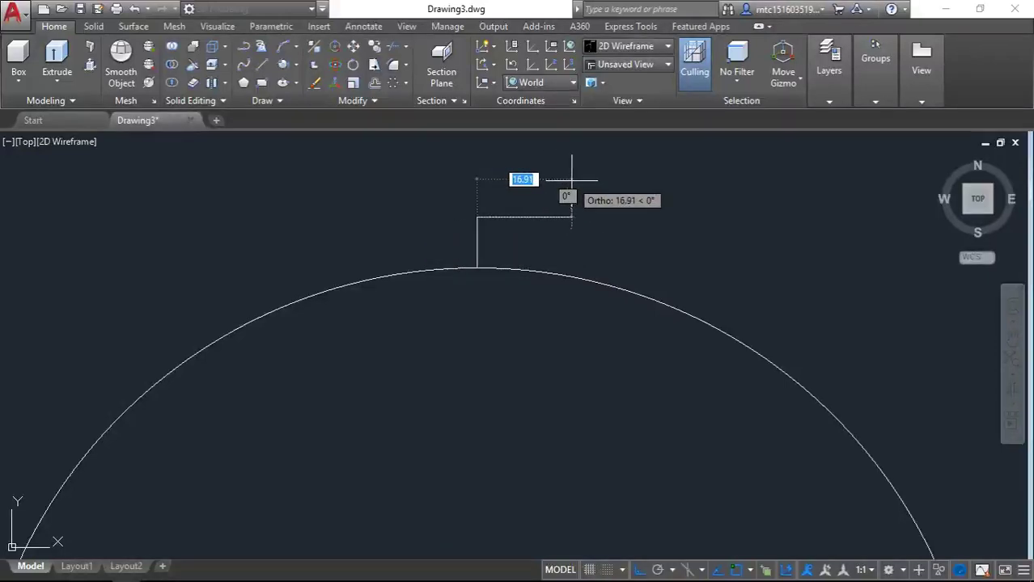
{"action": "key", "text": "Return"}
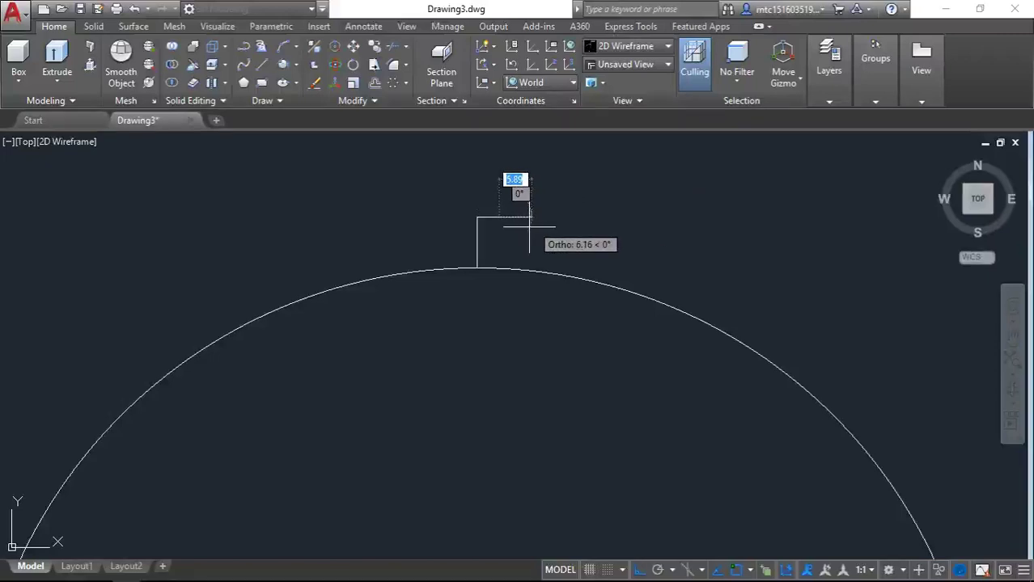
{"action": "left_click", "coordinate": [508, 256]}
{"action": "key", "text": "Return"}
Run EXTEND with all objects as boundaries.
{"action": "type", "text": "E"}
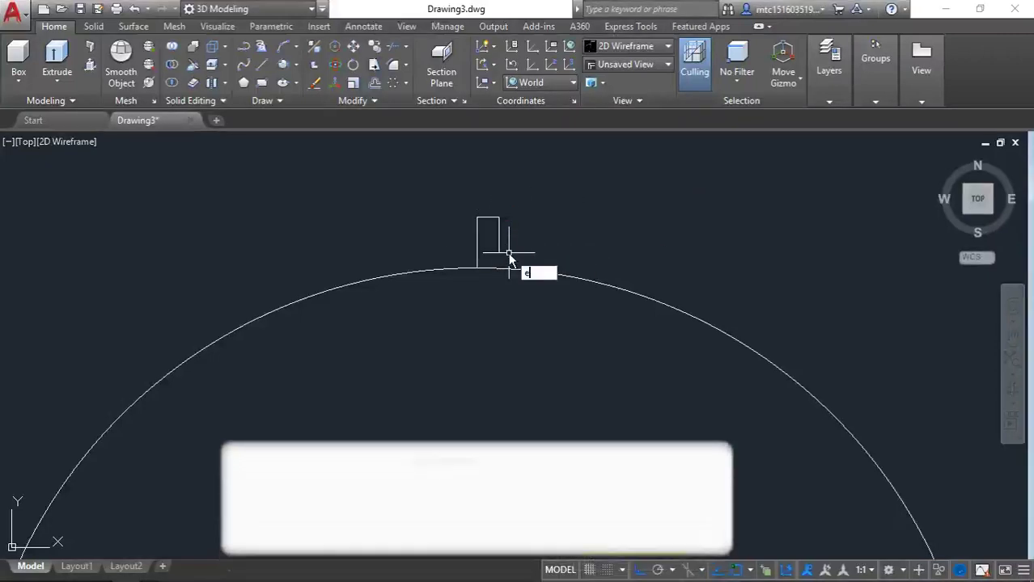
{"action": "type", "text": "X"}
{"action": "key", "text": "Return"}
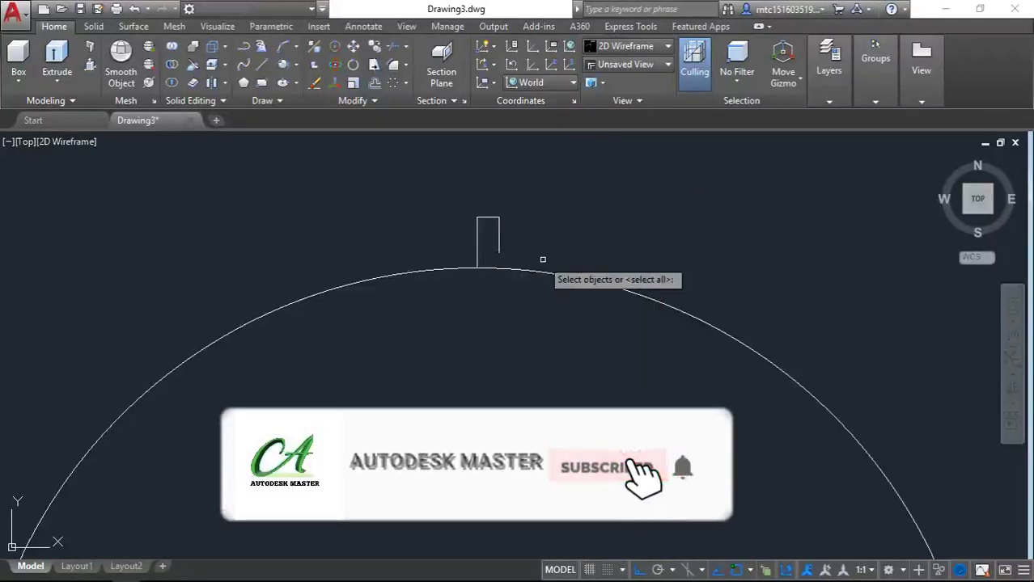
{"action": "key", "text": "Return"}
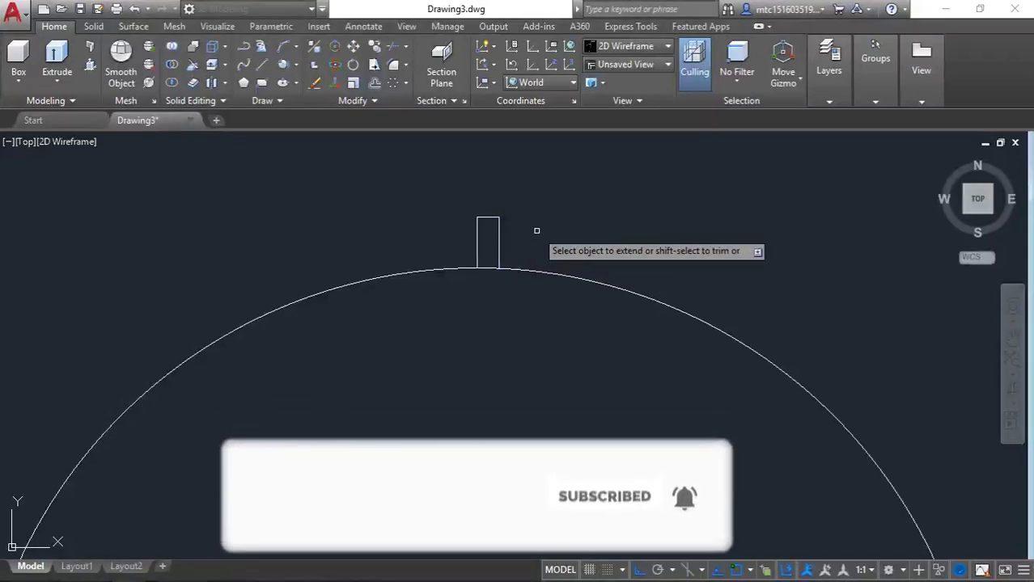
{"action": "scroll", "coordinate": [494, 238], "scroll_direction": "up", "scroll_amount": 2}
{"action": "scroll", "coordinate": [492, 239], "scroll_direction": "up", "scroll_amount": 2}
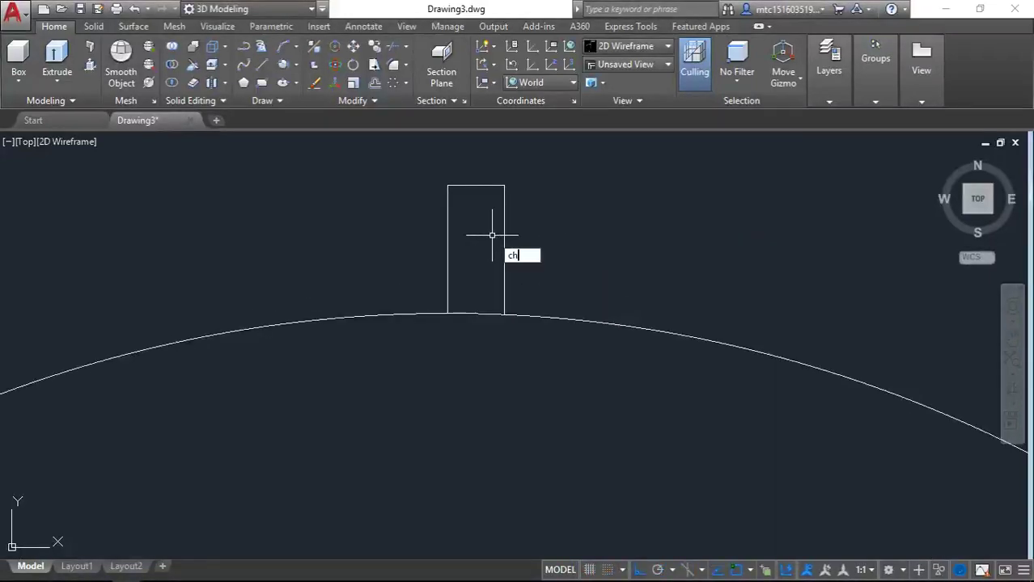
Chamfer the tab's top-right corner, with a second distance of 2, between its right side and top line.
{"action": "type", "text": "a"}
{"action": "key", "text": "Return"}
{"action": "type", "text": "d"}
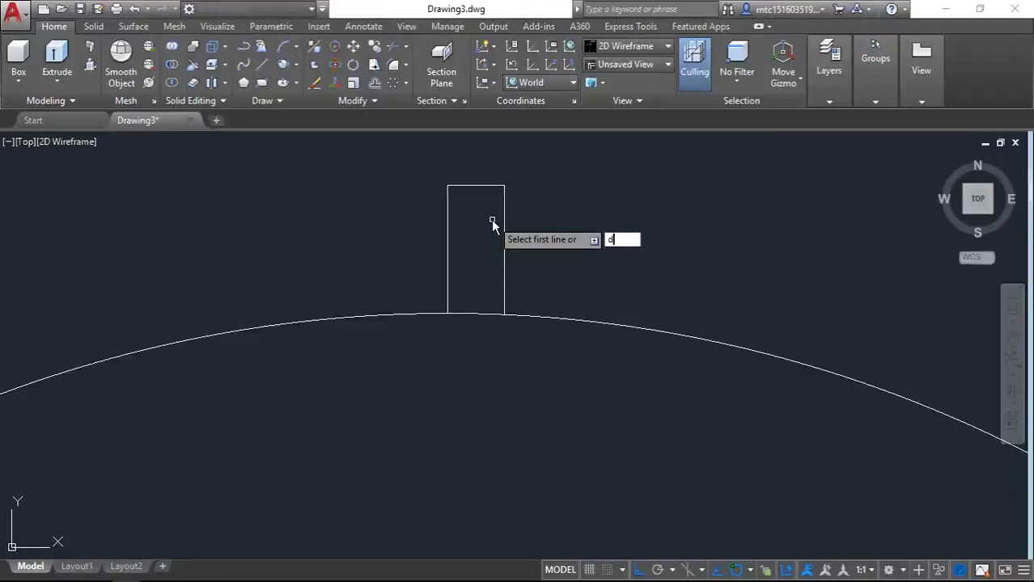
{"action": "key", "text": "Return"}
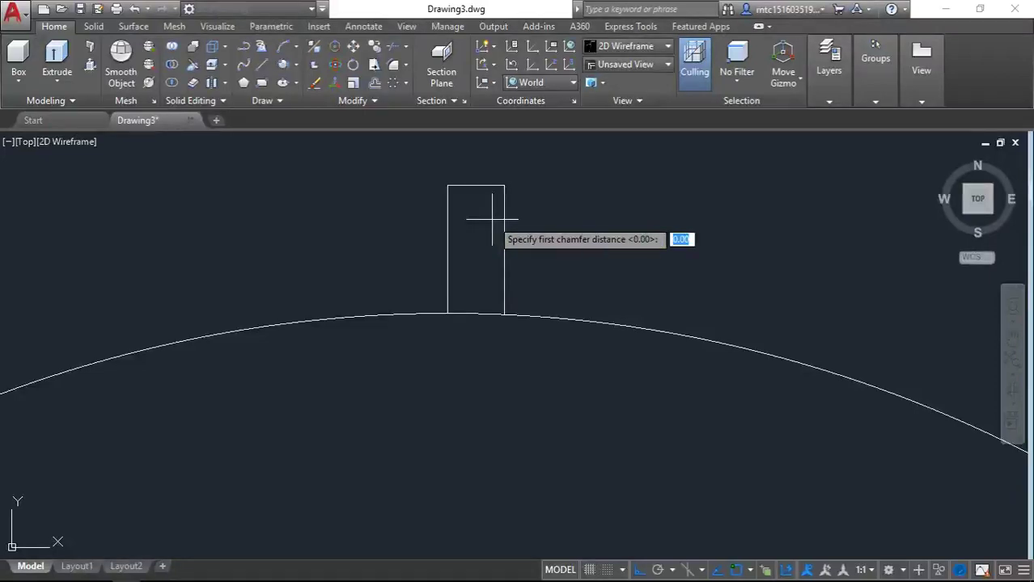
{"action": "left_click", "coordinate": [504, 186]}
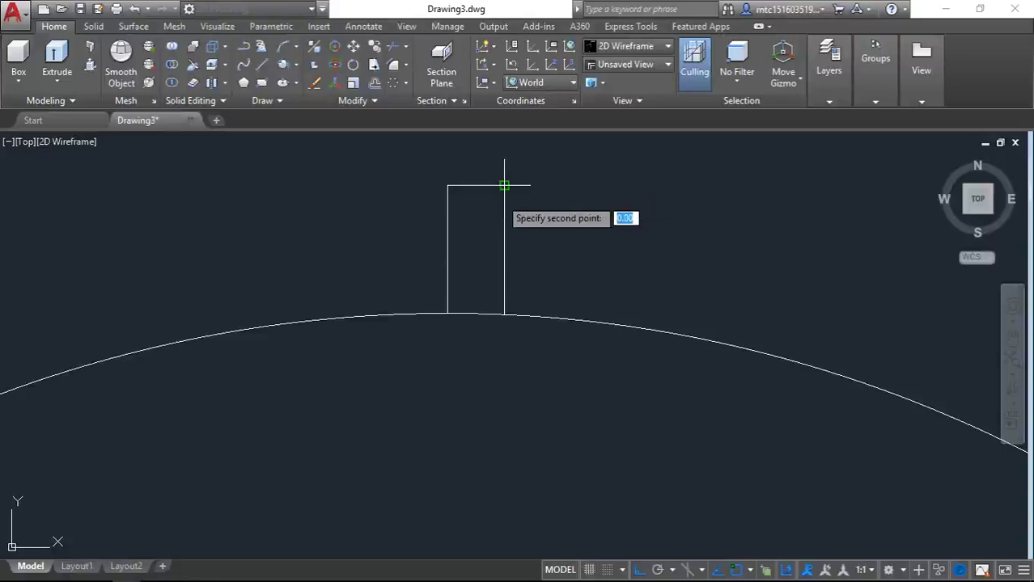
{"action": "left_click", "coordinate": [504, 249]}
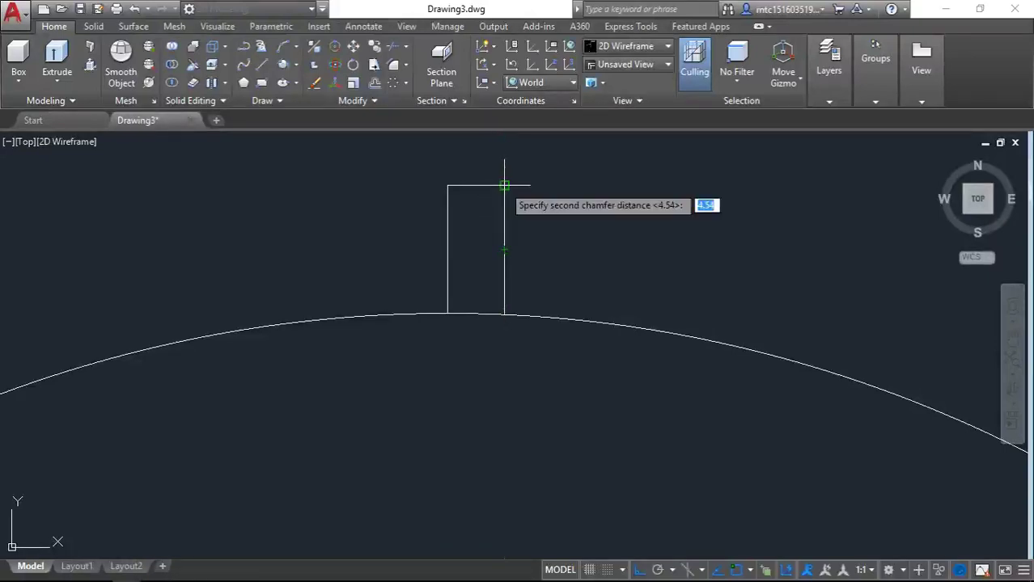
{"action": "left_click", "coordinate": [504, 186]}
{"action": "type", "text": "2.4"}
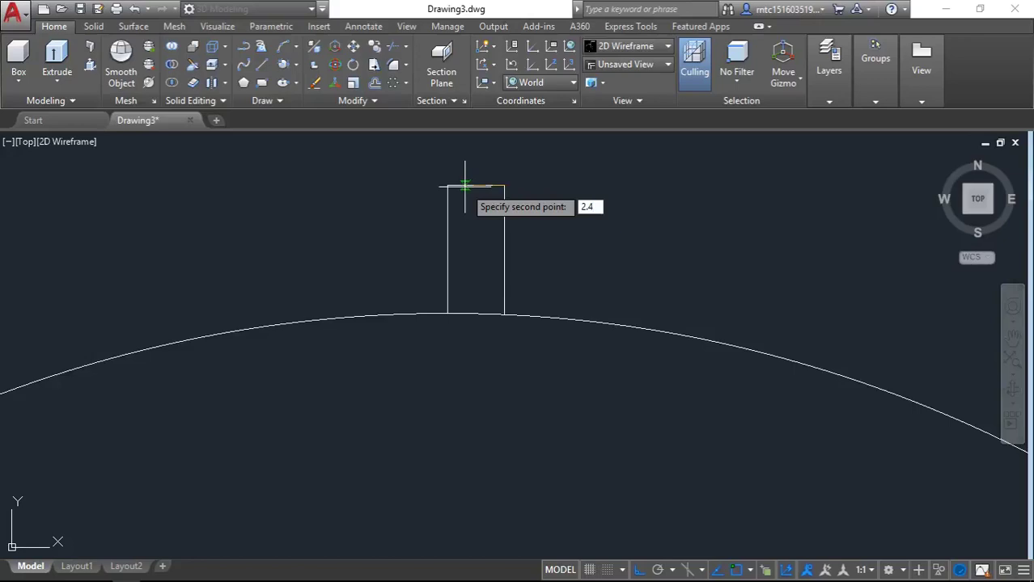
{"action": "key", "text": "Return"}
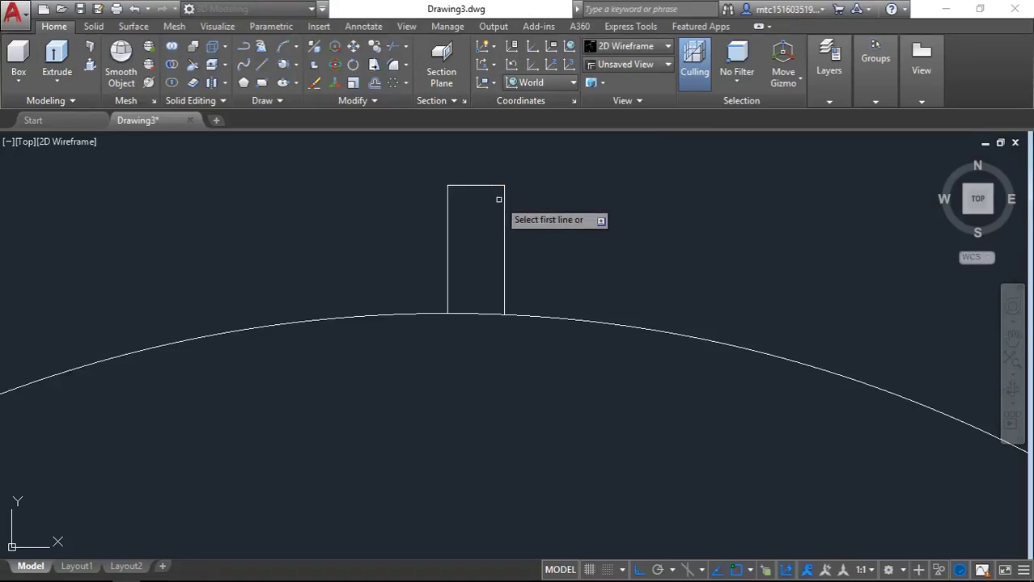
{"action": "left_click", "coordinate": [501, 199]}
{"action": "left_click", "coordinate": [489, 186]}
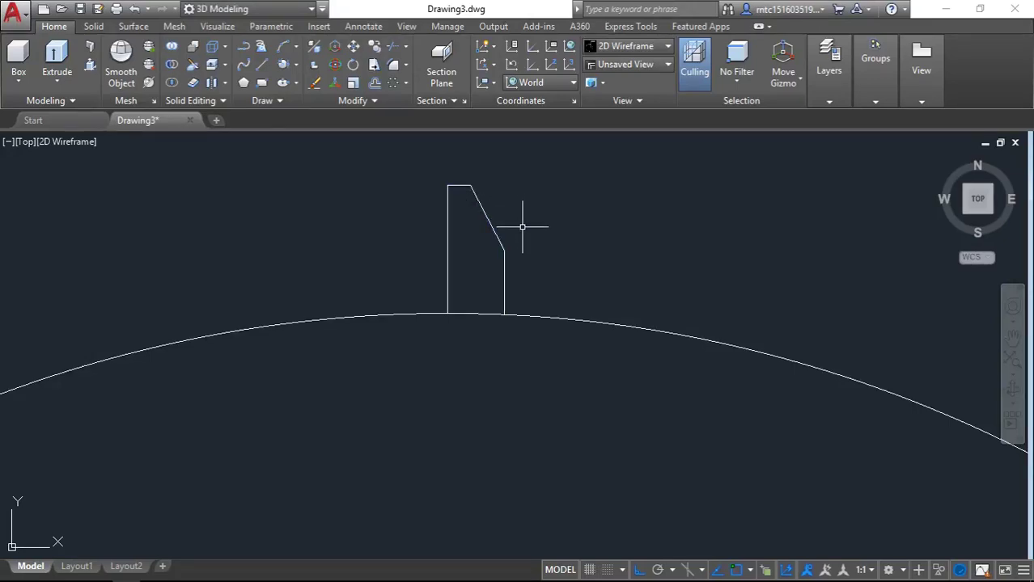
Fillet the right vertical line and the slanted line with radius 12 to curve the flank.
{"action": "type", "text": "f"}
{"action": "key", "text": "Return"}
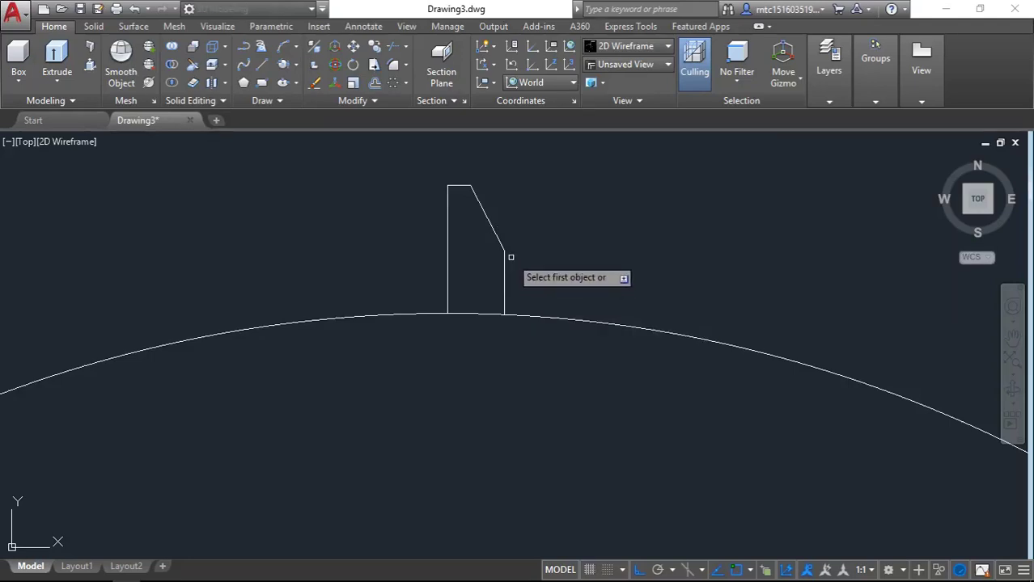
{"action": "left_click", "coordinate": [504, 251]}
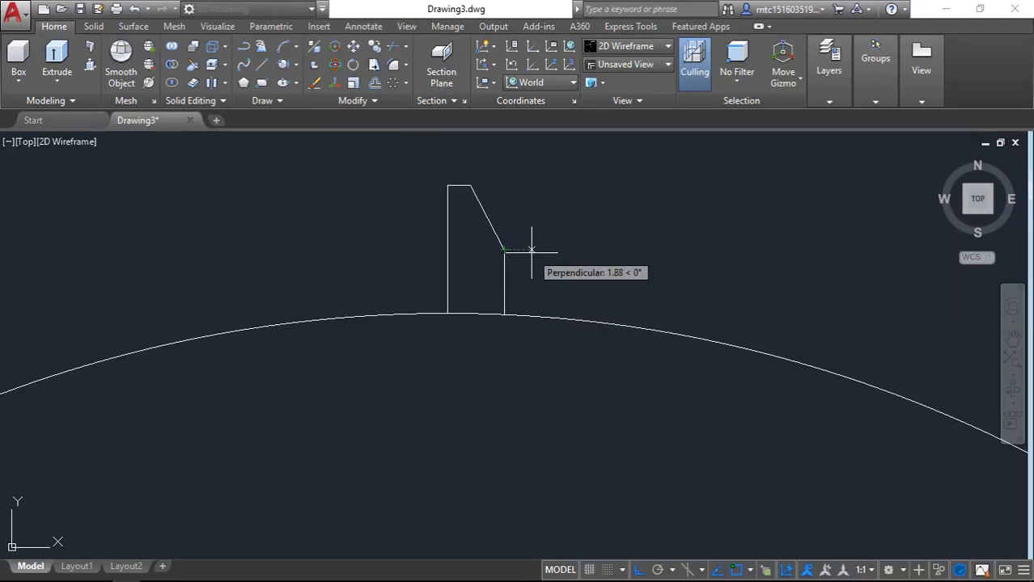
{"action": "key", "text": "Escape"}
{"action": "type", "text": "3"}
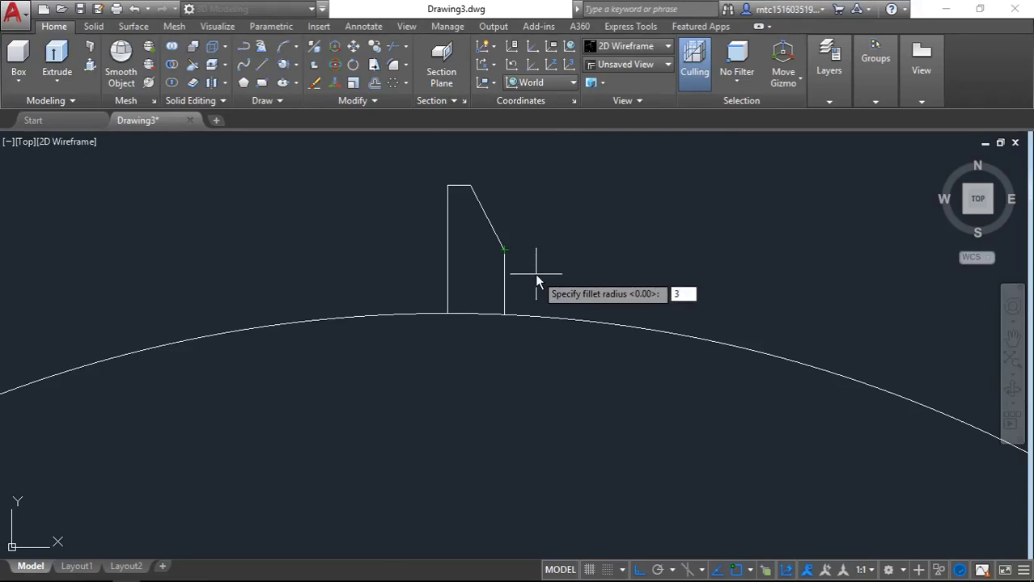
{"action": "key", "text": "BackSpace"}
{"action": "type", "text": "12"}
{"action": "key", "text": "Return"}
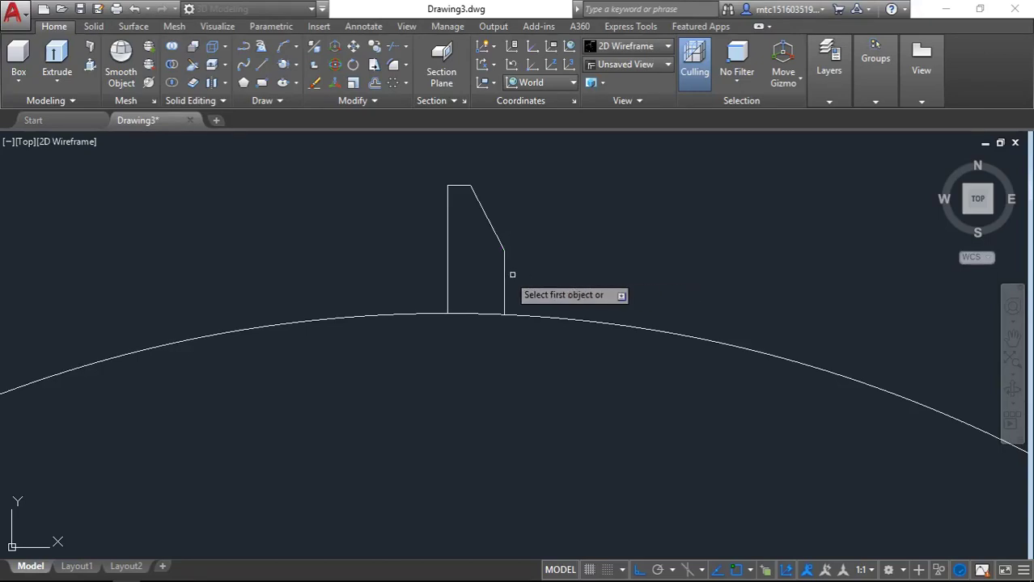
{"action": "left_click", "coordinate": [504, 269]}
{"action": "left_click", "coordinate": [487, 228]}
{"action": "scroll", "coordinate": [467, 183], "scroll_direction": "up", "scroll_amount": 2}
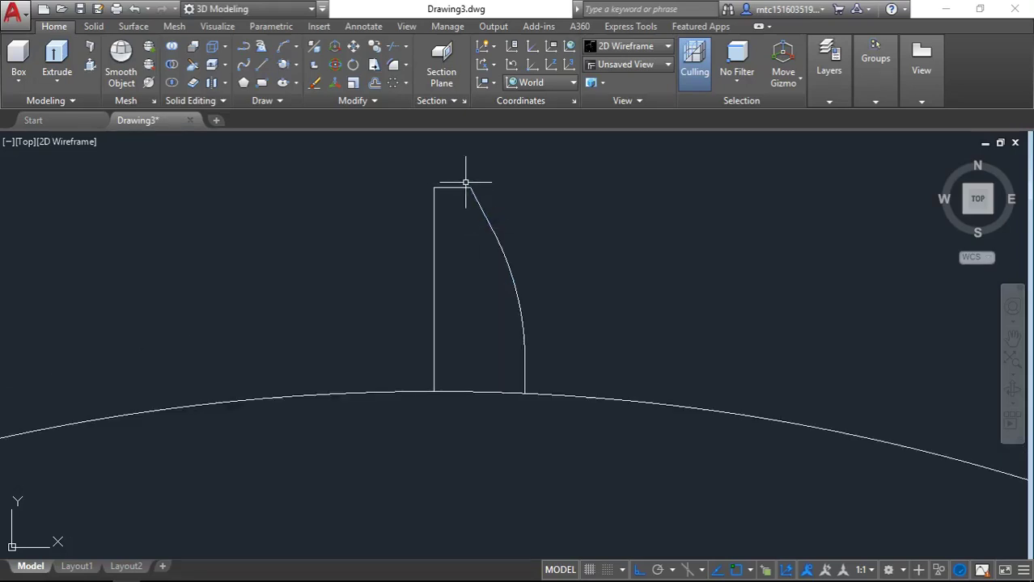
{"action": "type", "text": "f"}
Round the tooth tip with a small-radius fillet between the top line and the curved flank.
{"action": "key", "text": "Return"}
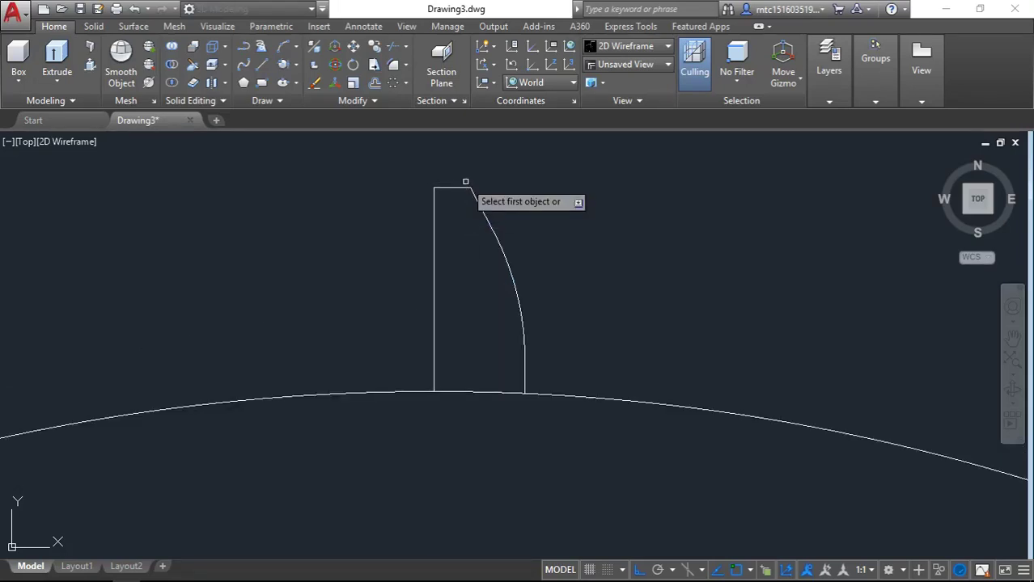
{"action": "type", "text": "r"}
{"action": "key", "text": "Return"}
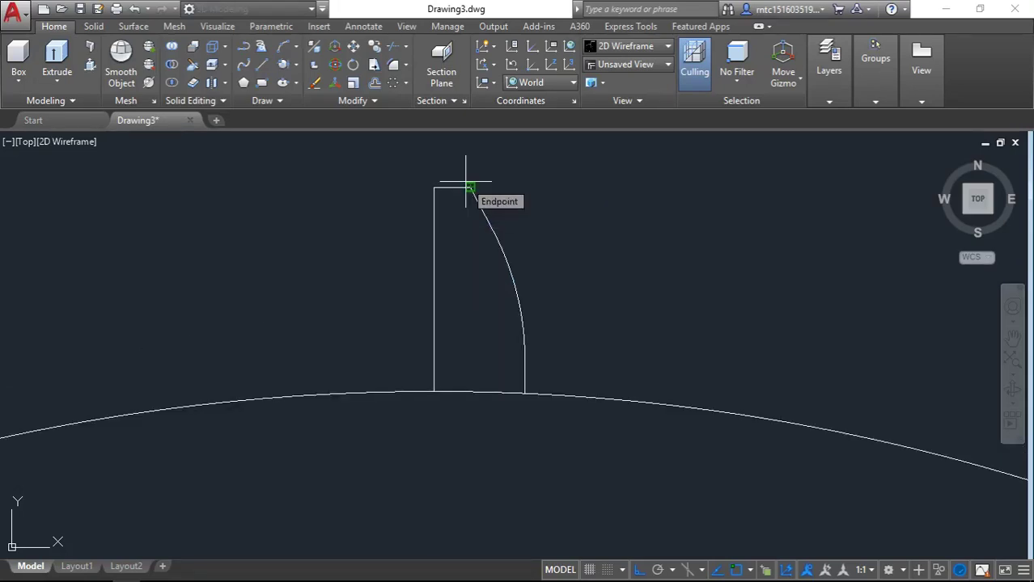
{"action": "type", "text": "."}
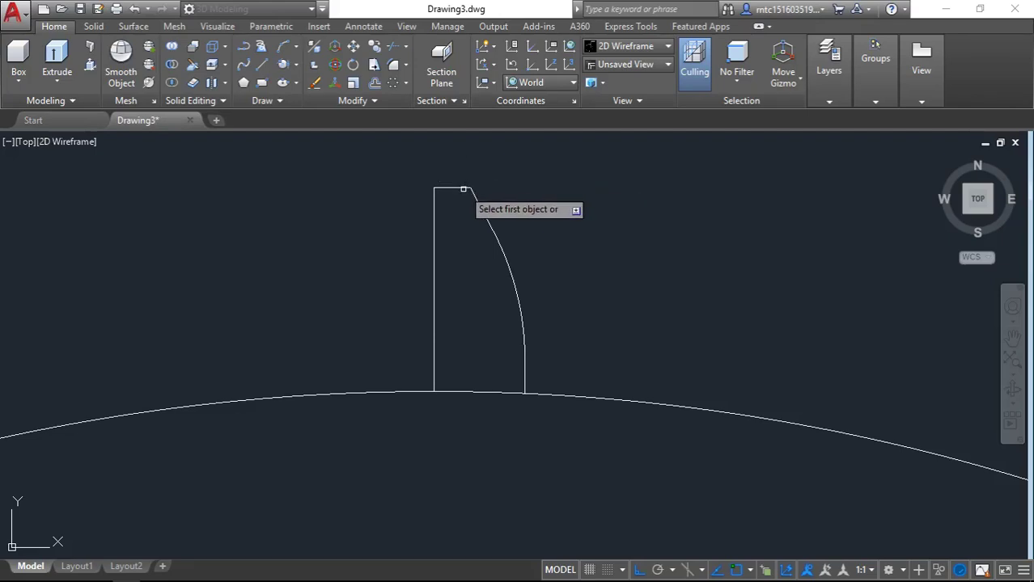
{"action": "left_click", "coordinate": [463, 189]}
{"action": "left_click", "coordinate": [473, 203]}
{"action": "type", "text": "m"}
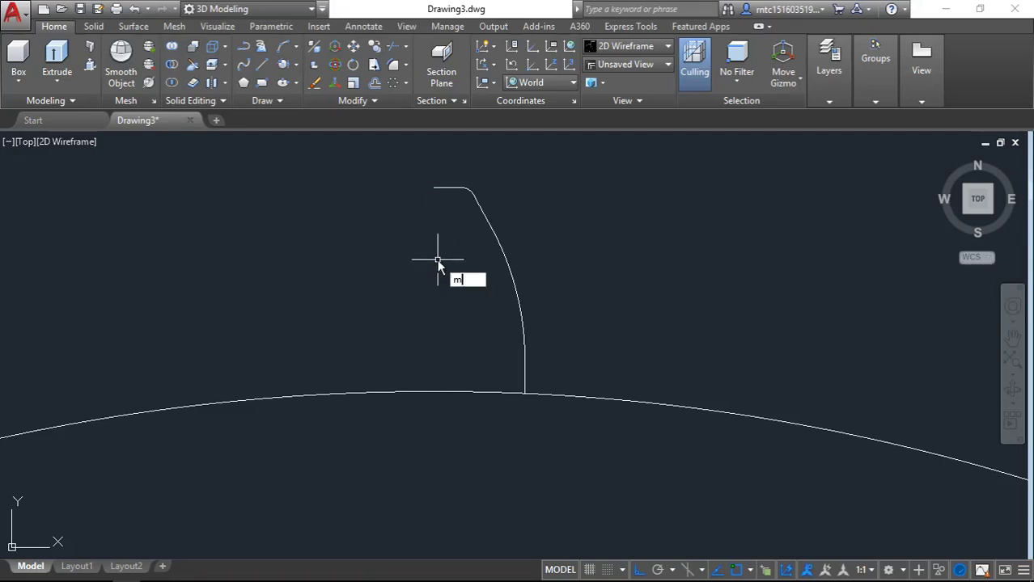
Draw a small circle tangent to the tooth flank and the base arc.
{"action": "type", "text": "i"}
{"action": "key", "text": "Return"}
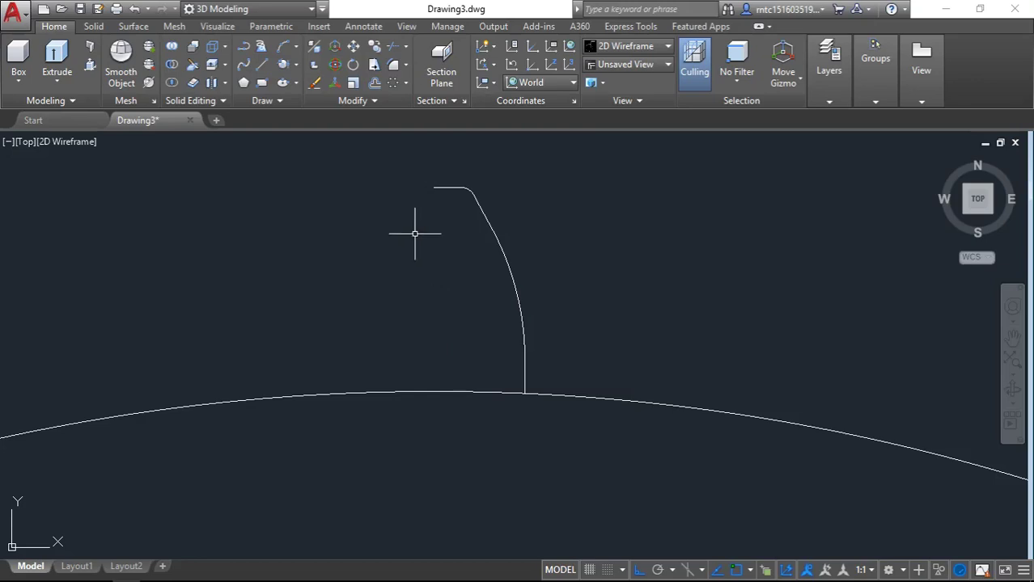
{"action": "left_click", "coordinate": [526, 368]}
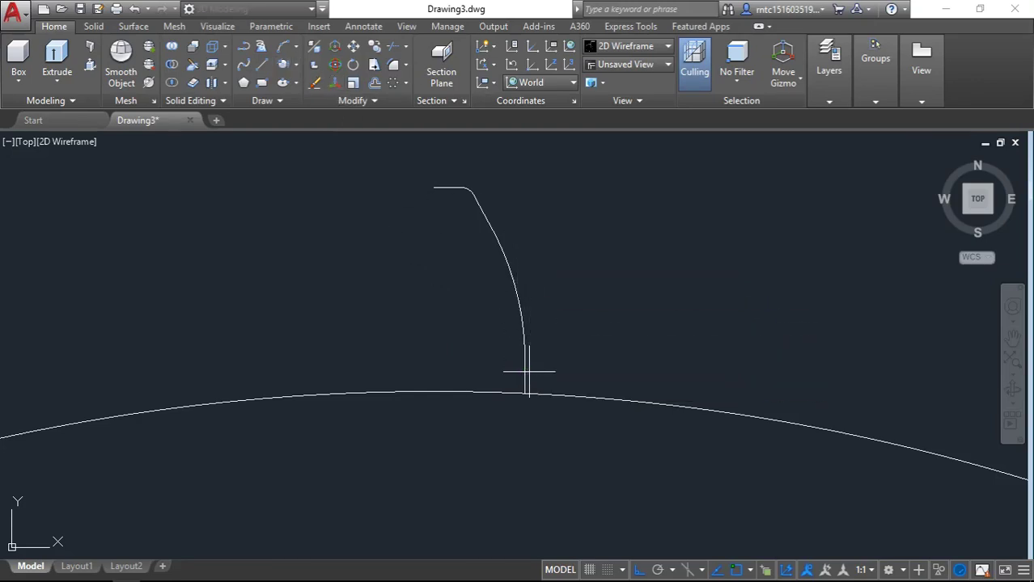
{"action": "left_click", "coordinate": [546, 394]}
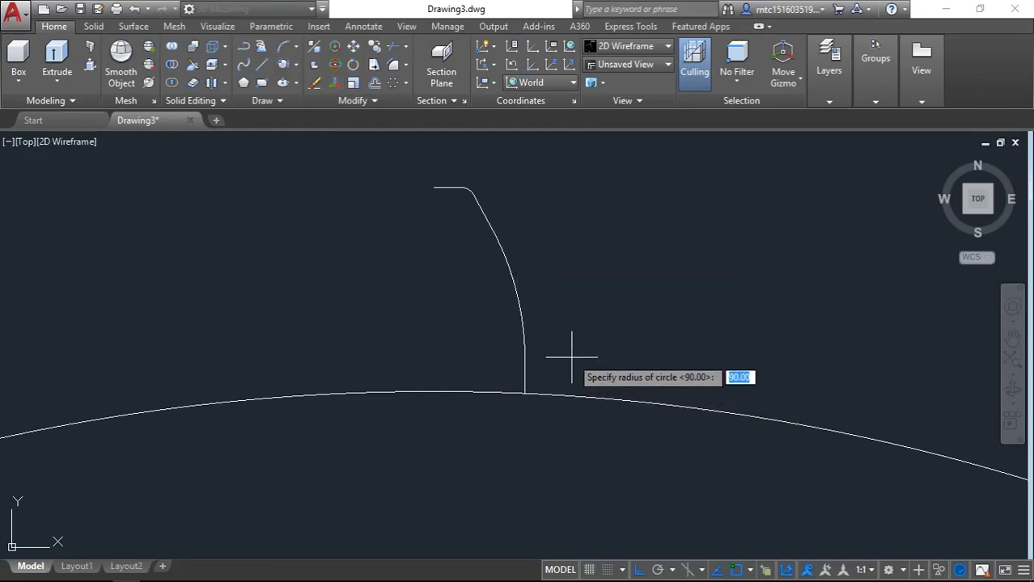
{"action": "key", "text": "Return"}
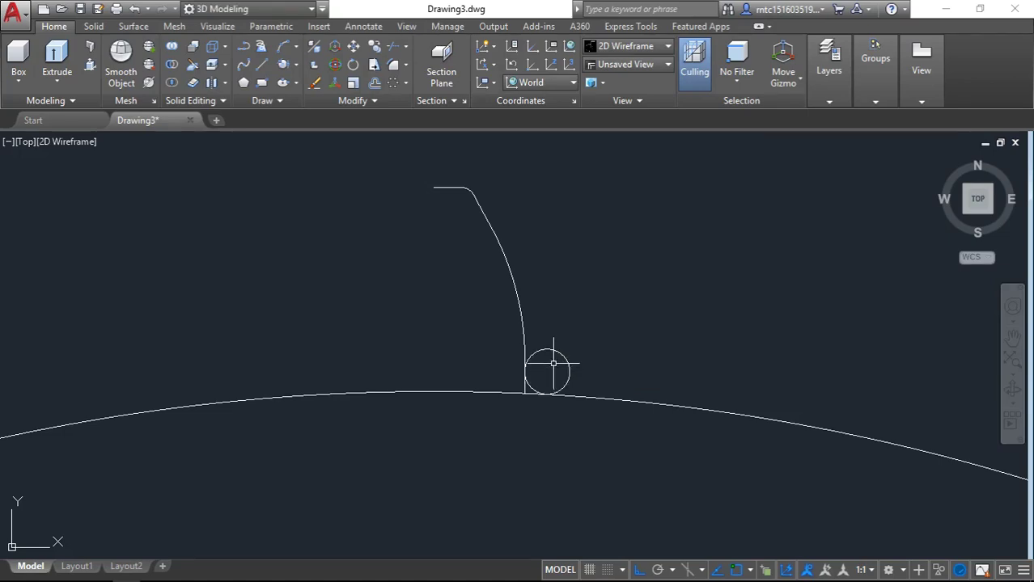
{"action": "type", "text": "TR"}
Trim the circle's outer part and the flank's excess end to leave the root fillet.
{"action": "key", "text": "Return"}
{"action": "key", "text": "Return"}
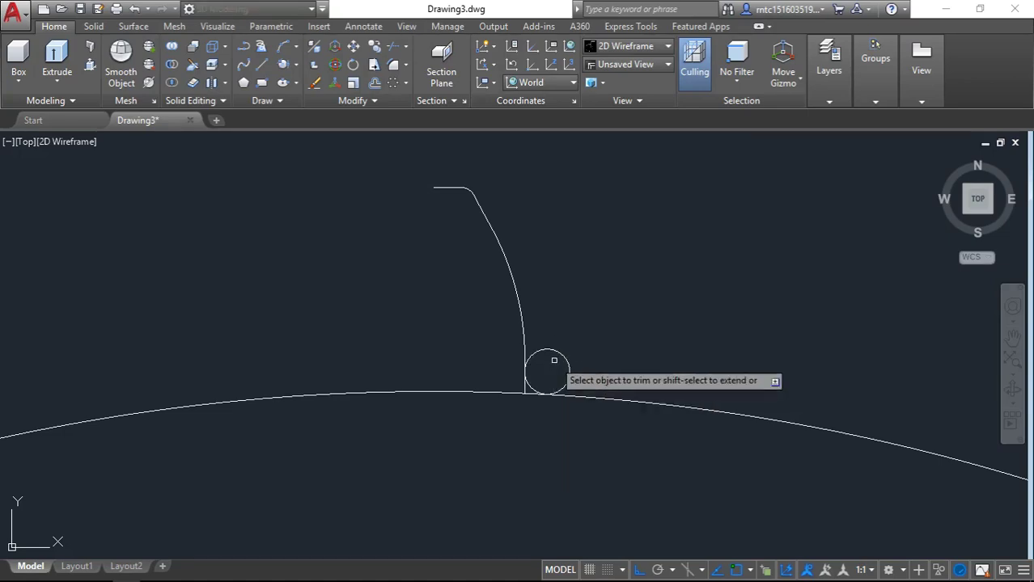
{"action": "left_click", "coordinate": [555, 352]}
{"action": "left_click", "coordinate": [526, 382]}
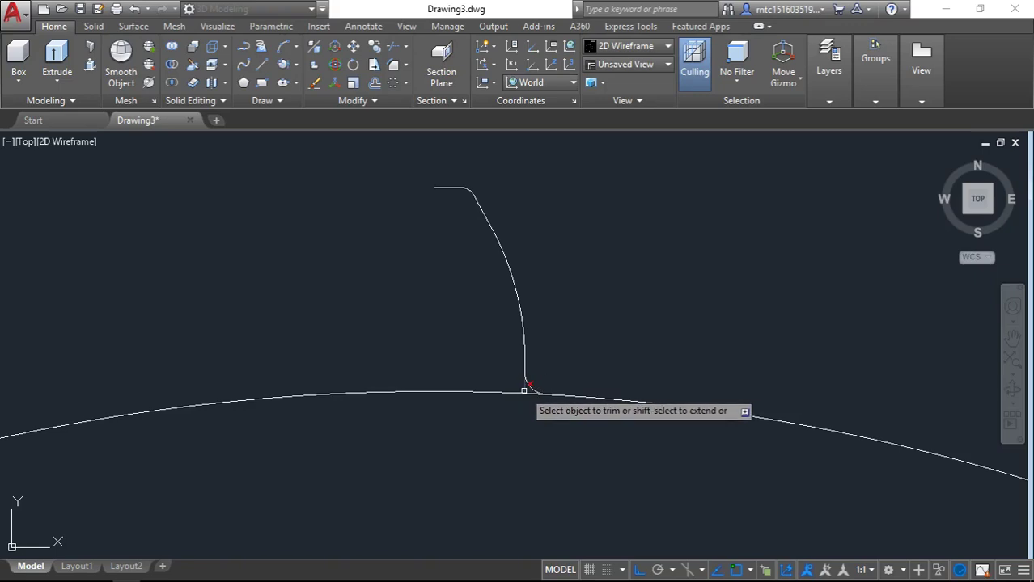
{"action": "key", "text": "Return"}
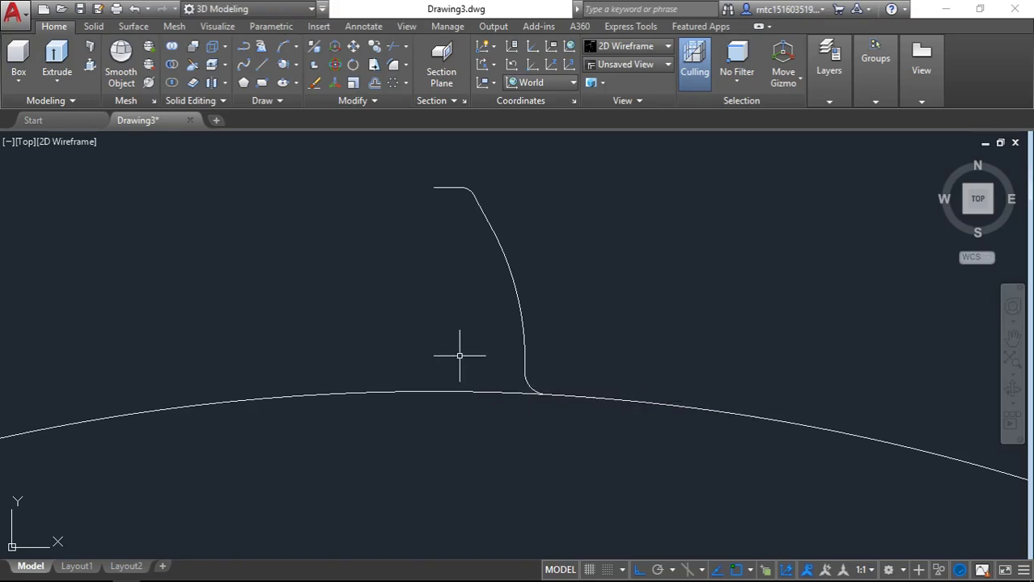
{"action": "type", "text": "MI"}
Mirror the half-tooth flank about a vertical line through its top, keeping the original.
{"action": "key", "text": "Return"}
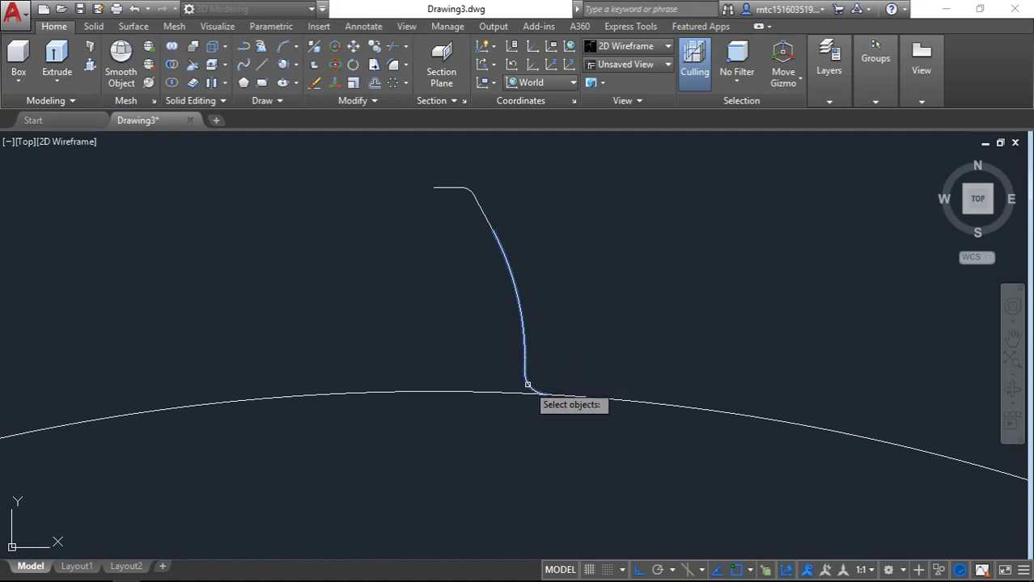
{"action": "left_click", "coordinate": [451, 186]}
{"action": "left_click", "coordinate": [452, 187]}
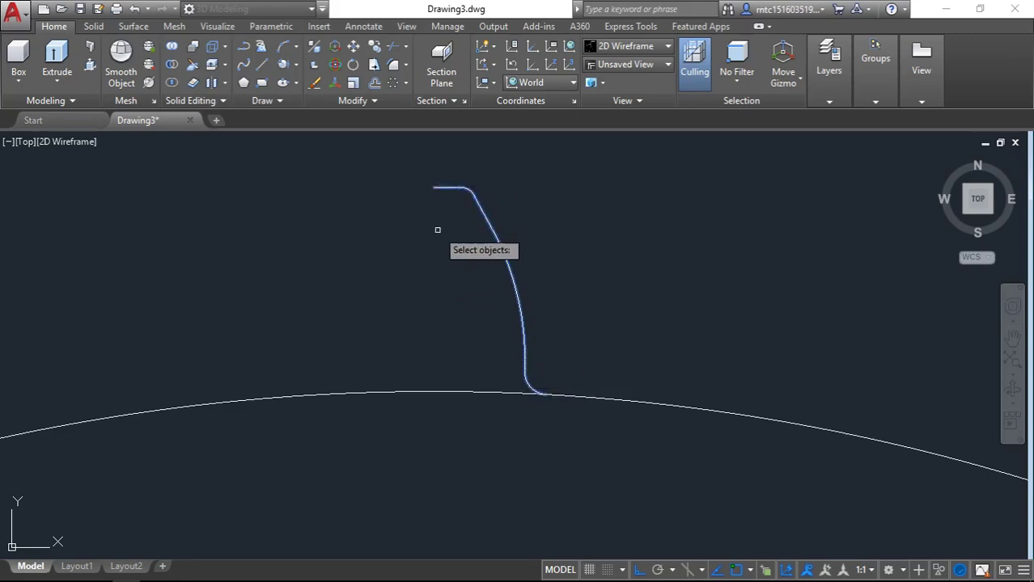
{"action": "key", "text": "Return"}
{"action": "left_click", "coordinate": [435, 188]}
{"action": "left_click", "coordinate": [437, 275]}
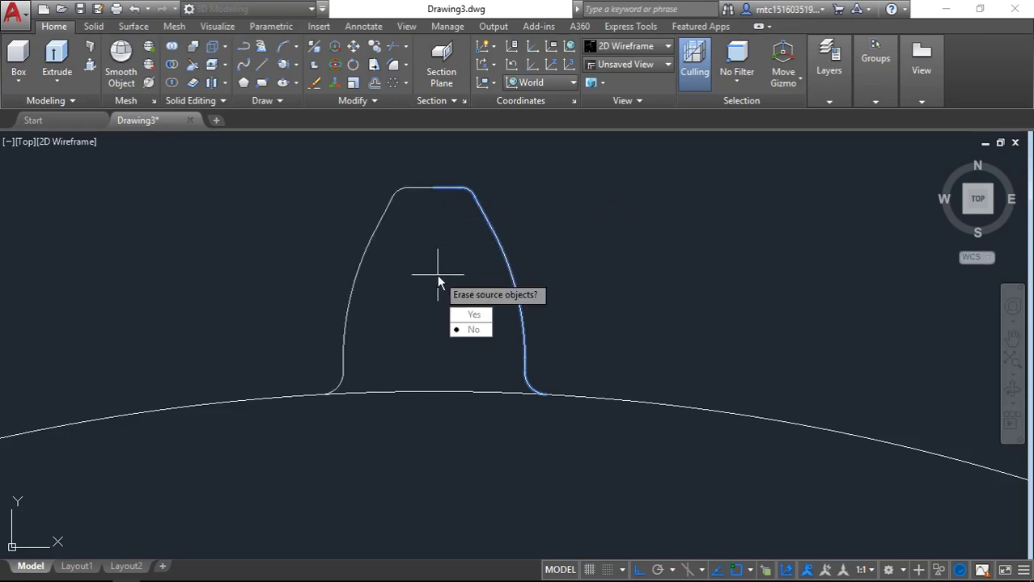
{"action": "key", "text": "Return"}
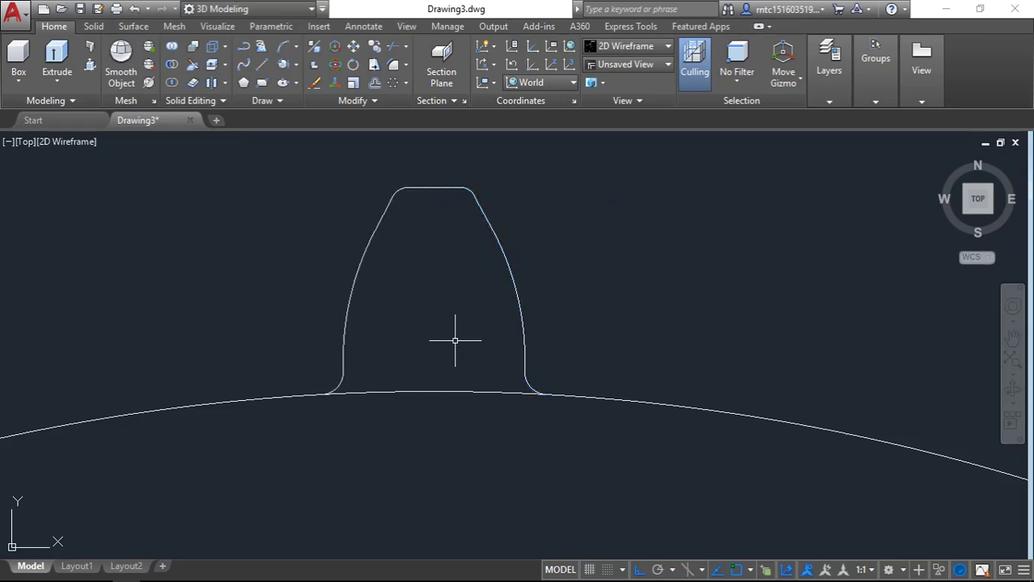
{"action": "middle_click_drag", "start_coordinate": [455, 341], "coordinate": [447, 308]}
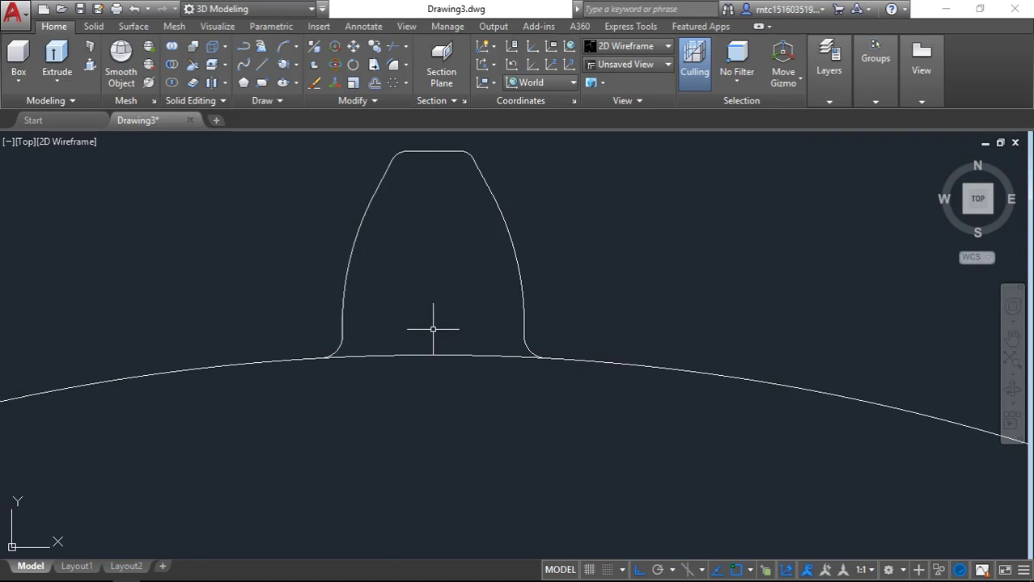
Join all the tooth curves into a single continuous profile.
{"action": "left_click", "coordinate": [542, 136]}
{"action": "left_click", "coordinate": [323, 350]}
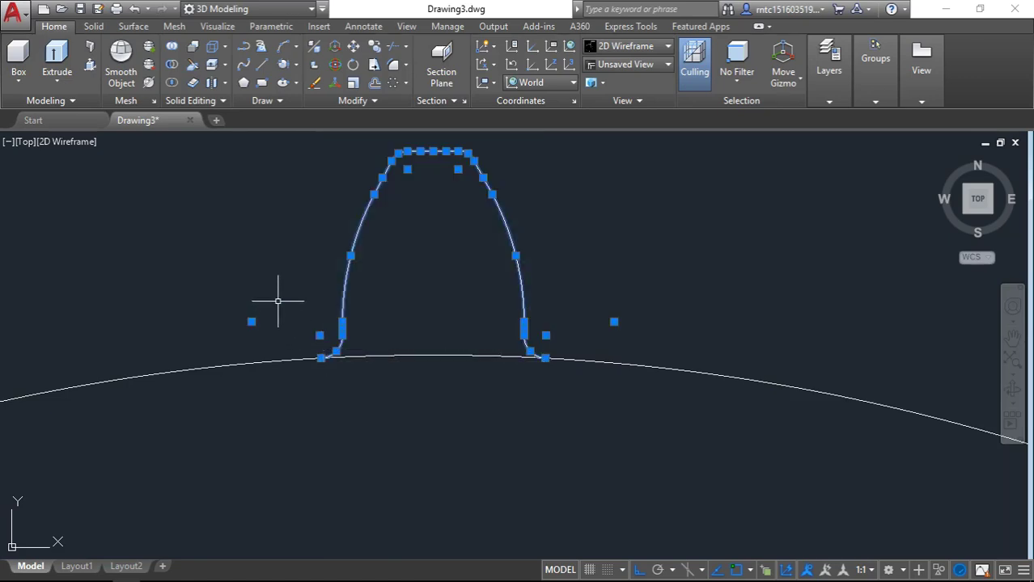
{"action": "type", "text": "J"}
{"action": "key", "text": "Return"}
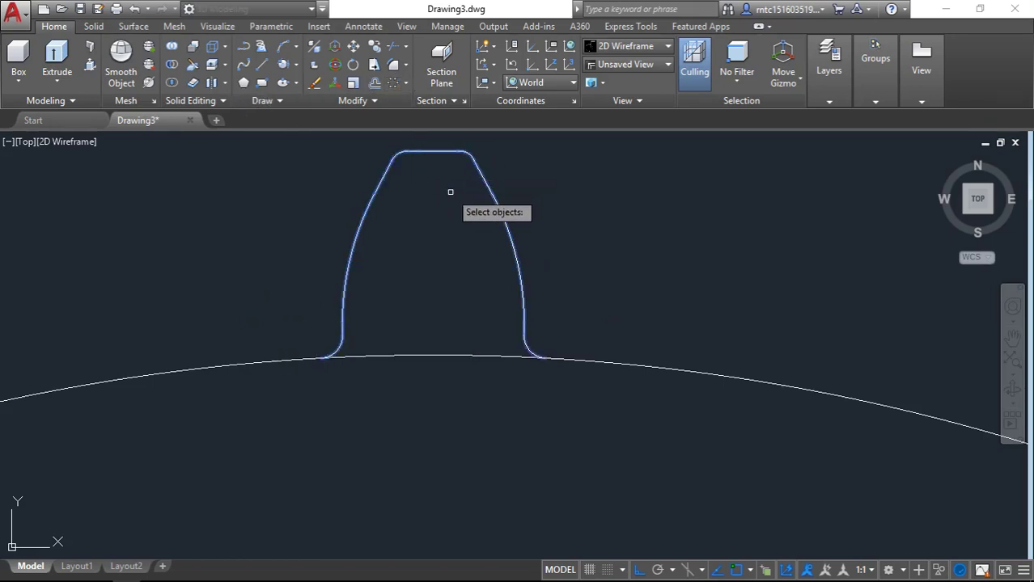
{"action": "key", "text": "Return"}
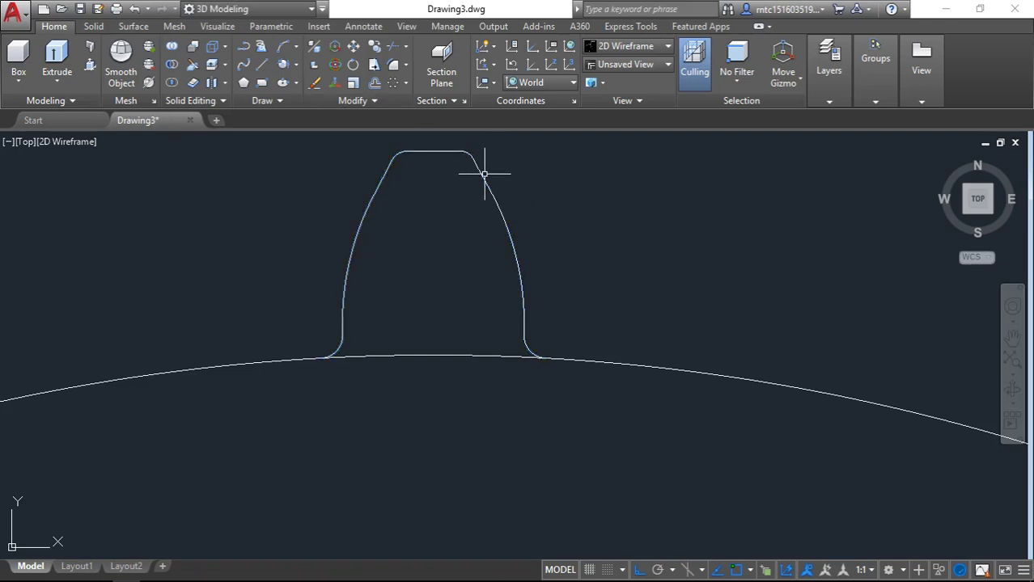
{"action": "left_click", "coordinate": [484, 174]}
{"action": "key", "text": "Escape"}
{"action": "left_click_drag", "start_coordinate": [554, 150], "coordinate": [261, 268]}
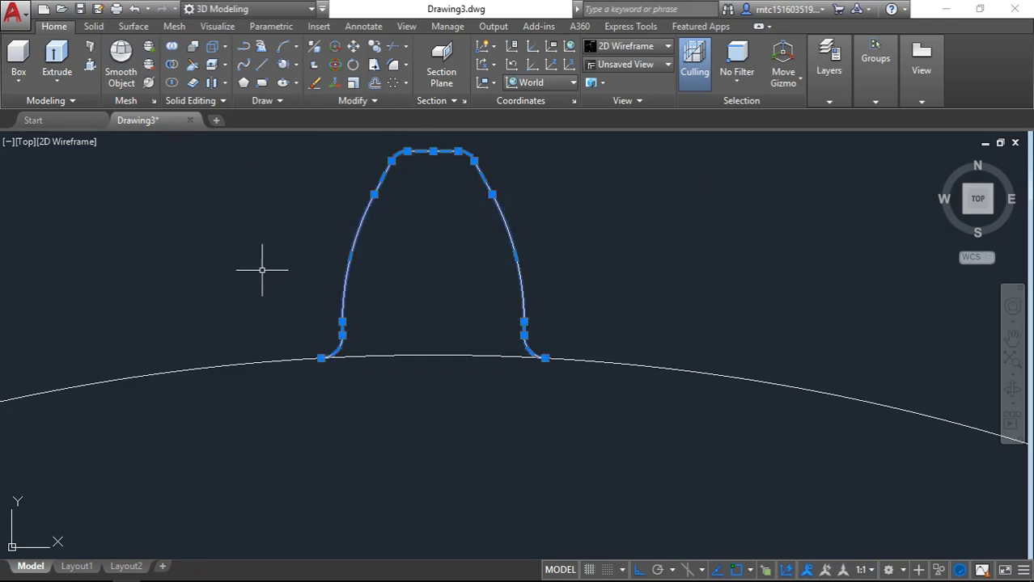
{"action": "type", "text": "j"}
{"action": "key", "text": "Return"}
{"action": "left_click", "coordinate": [360, 223]}
Polar-array the tooth profile 50 times around the gear circle's centre.
{"action": "key", "text": "Escape"}
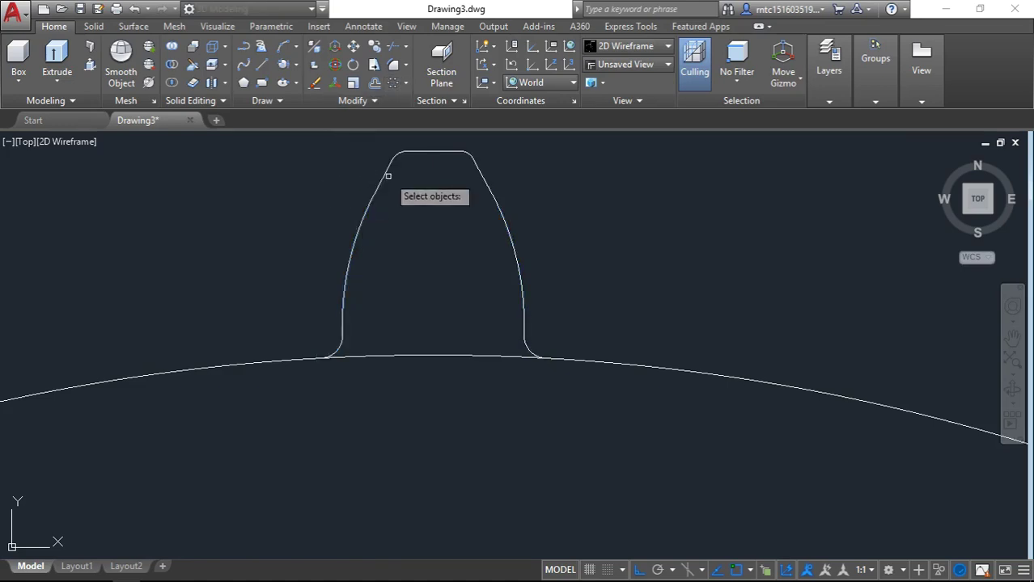
{"action": "left_click", "coordinate": [388, 175]}
{"action": "key", "text": "Return"}
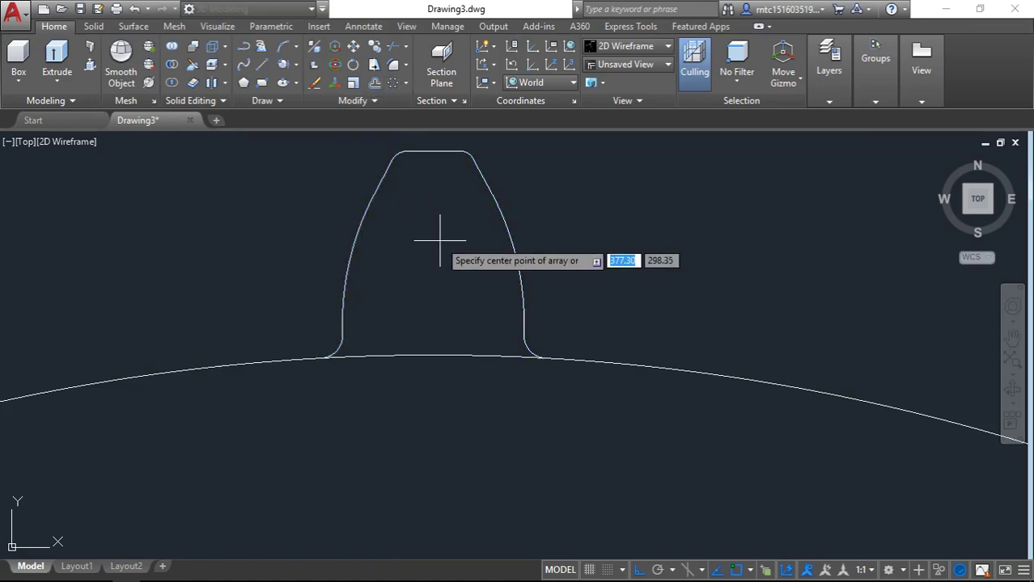
{"action": "scroll", "coordinate": [440, 239], "scroll_direction": "down", "scroll_amount": 5}
{"action": "scroll", "coordinate": [438, 272], "scroll_direction": "down", "scroll_amount": 5}
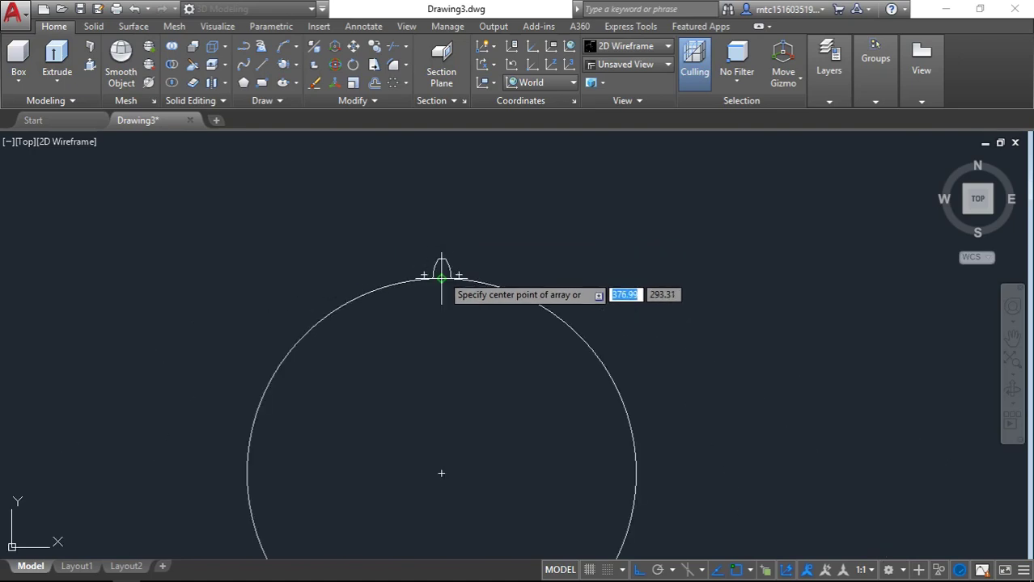
{"action": "left_click", "coordinate": [440, 473]}
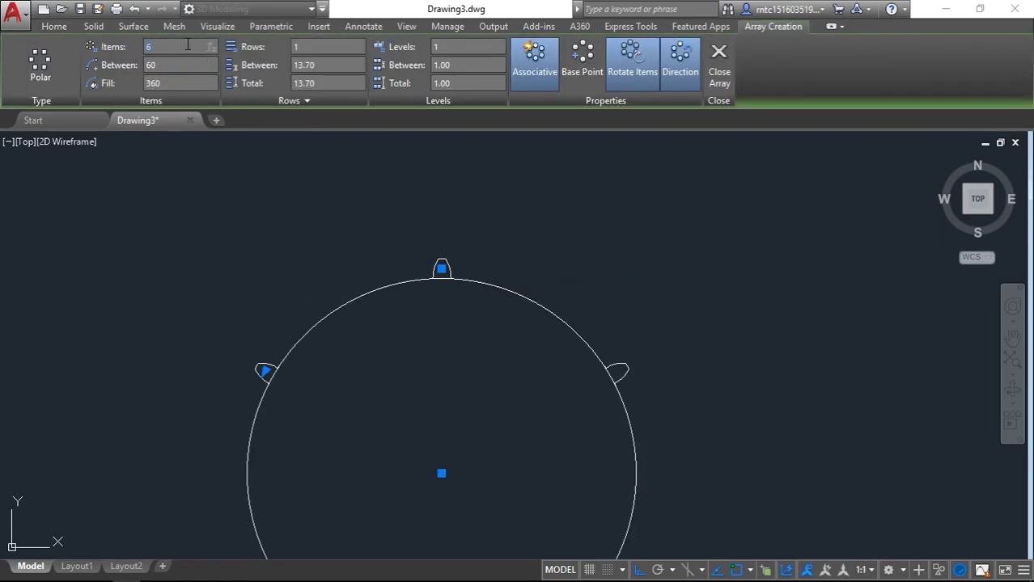
{"action": "type", "text": "50"}
{"action": "key", "text": "Return"}
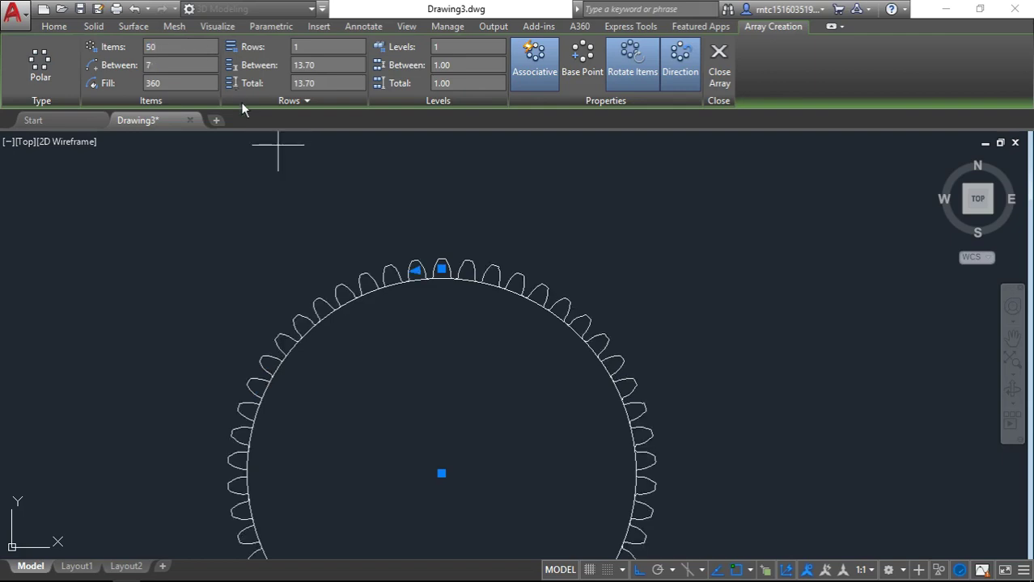
{"action": "key", "text": "Return"}
{"action": "type", "text": "TR"}
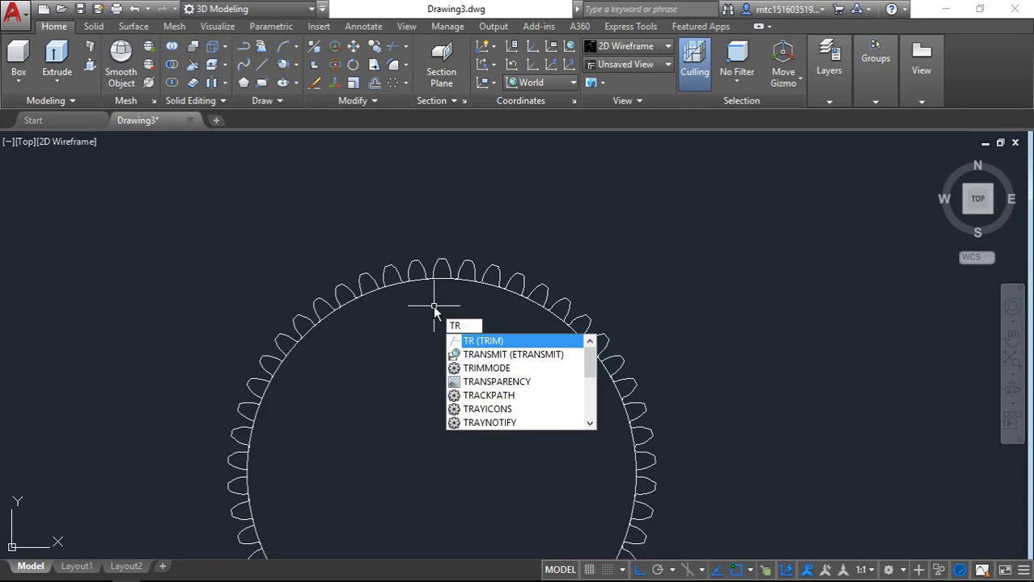
Trim the base-circle arcs across the tooth bases on the upper-left and left.
{"action": "key", "text": "Return"}
{"action": "left_click", "coordinate": [368, 285]}
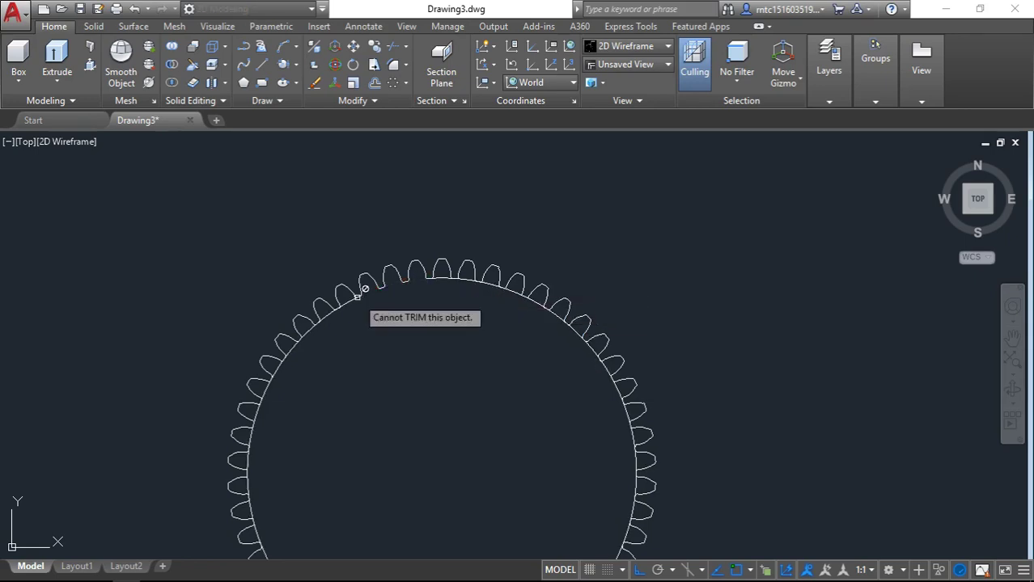
{"action": "left_click", "coordinate": [345, 296]}
{"action": "left_click", "coordinate": [323, 309]}
{"action": "left_click", "coordinate": [301, 328]}
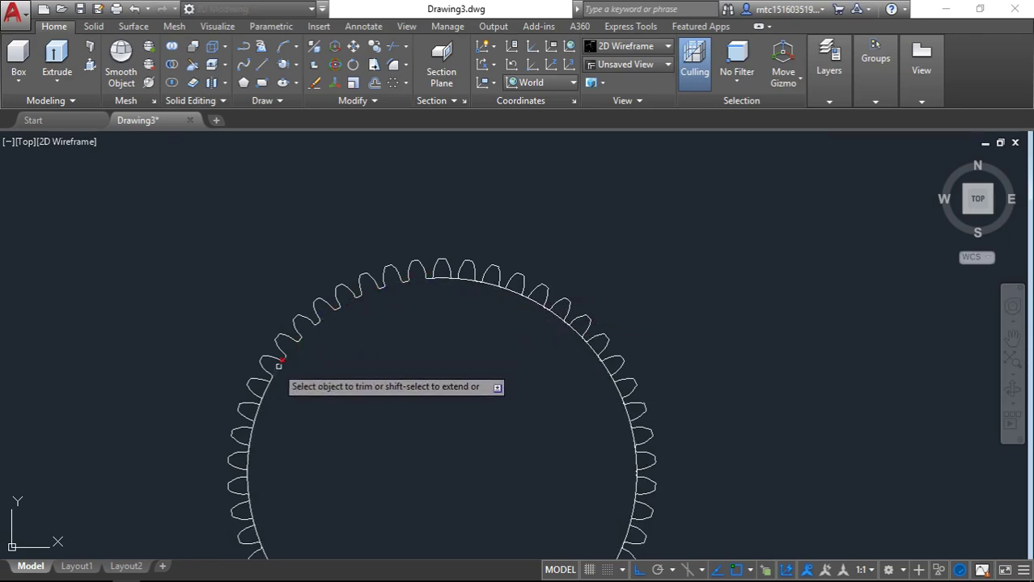
{"action": "left_click", "coordinate": [275, 363]}
{"action": "left_click", "coordinate": [263, 390]}
{"action": "left_click", "coordinate": [254, 411]}
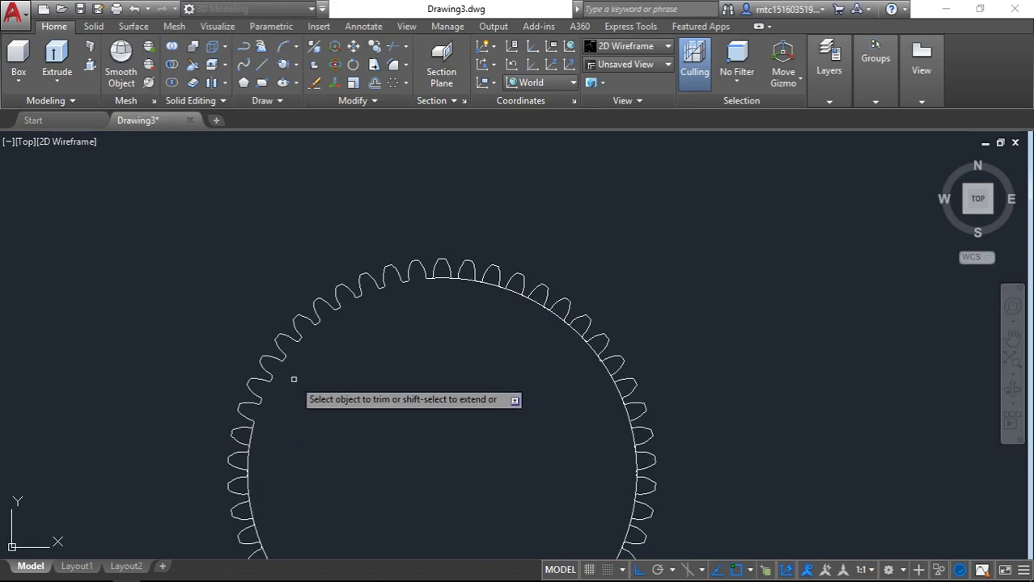
{"action": "left_click", "coordinate": [251, 436]}
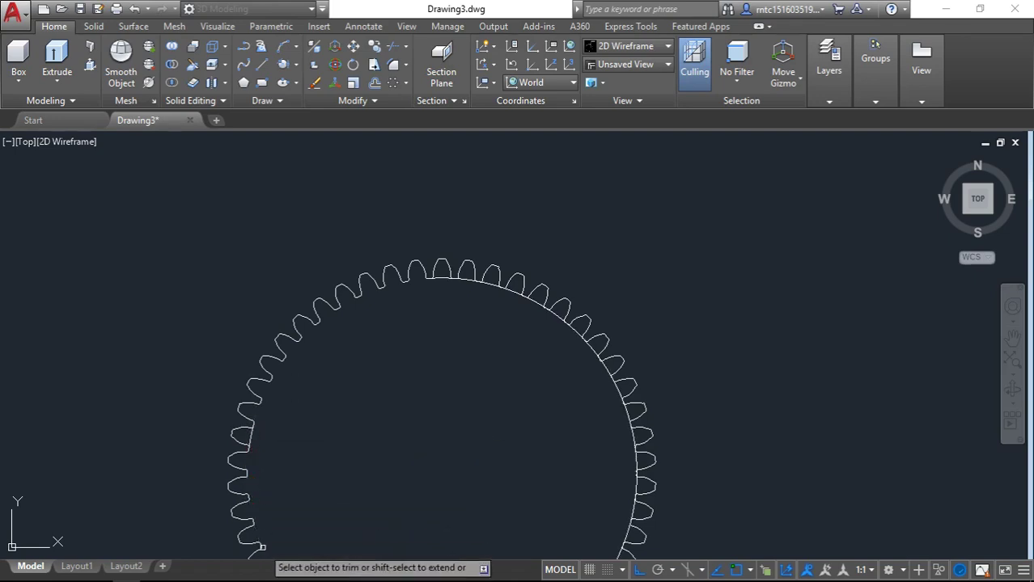
Trim the base-circle arcs under the top-right, right and lower-right teeth.
{"action": "middle_click_drag", "start_coordinate": [436, 398], "coordinate": [457, 297]}
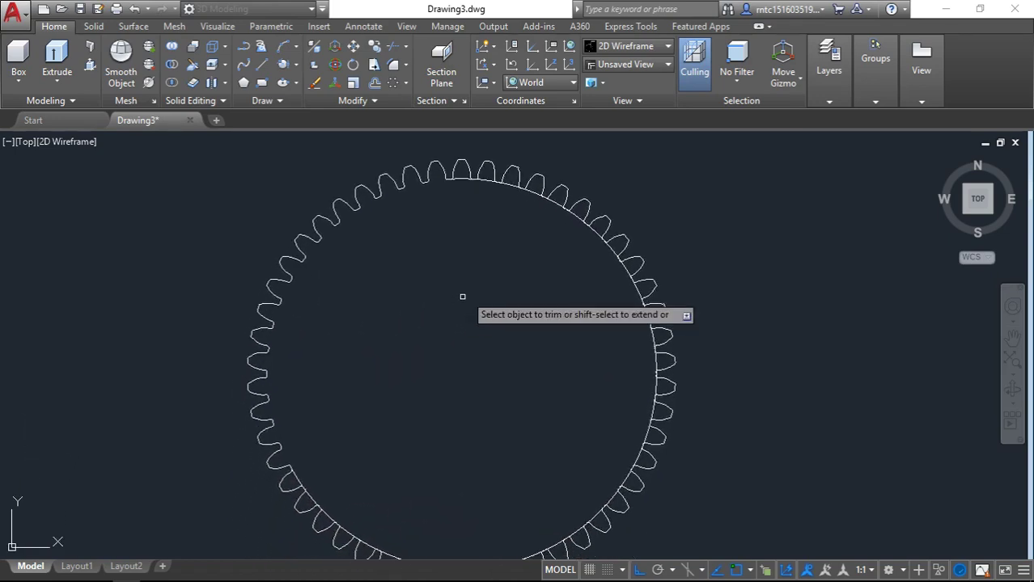
{"action": "left_click", "coordinate": [531, 192]}
{"action": "left_click", "coordinate": [619, 260]}
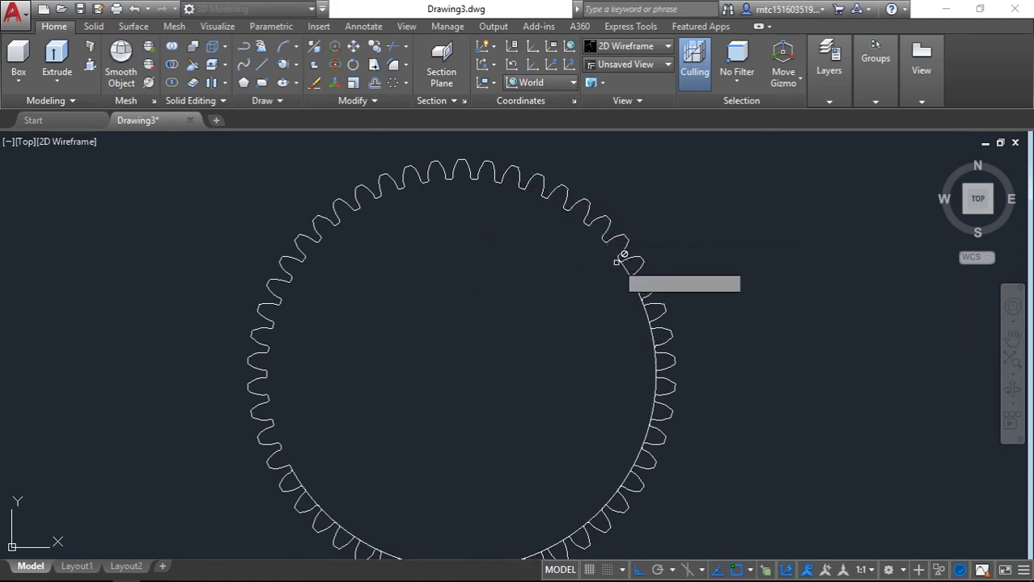
{"action": "left_click", "coordinate": [630, 290]}
{"action": "left_click", "coordinate": [655, 336]}
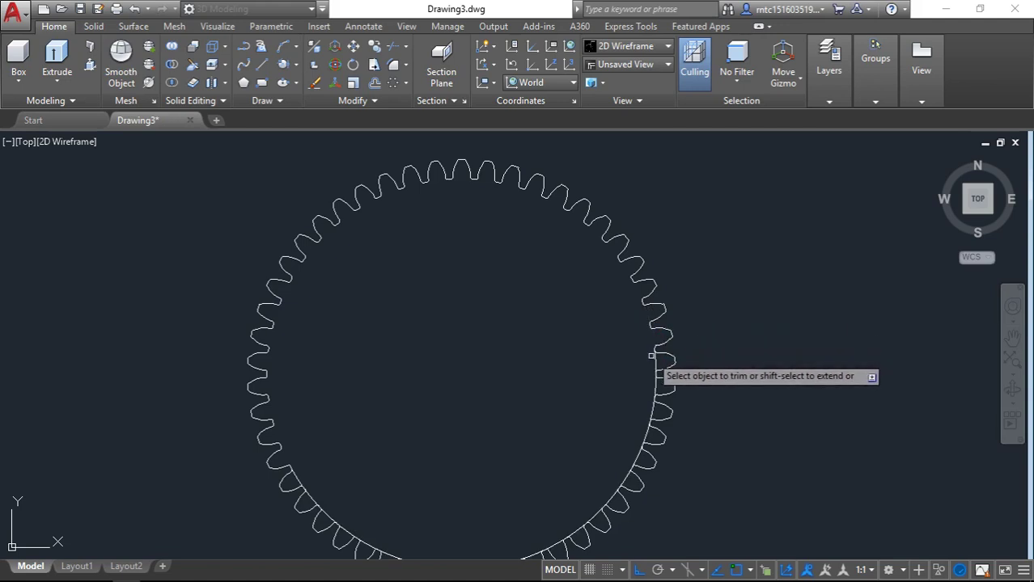
{"action": "left_click", "coordinate": [656, 361]}
{"action": "left_click", "coordinate": [655, 388]}
{"action": "left_click", "coordinate": [652, 414]}
{"action": "left_click", "coordinate": [644, 437]}
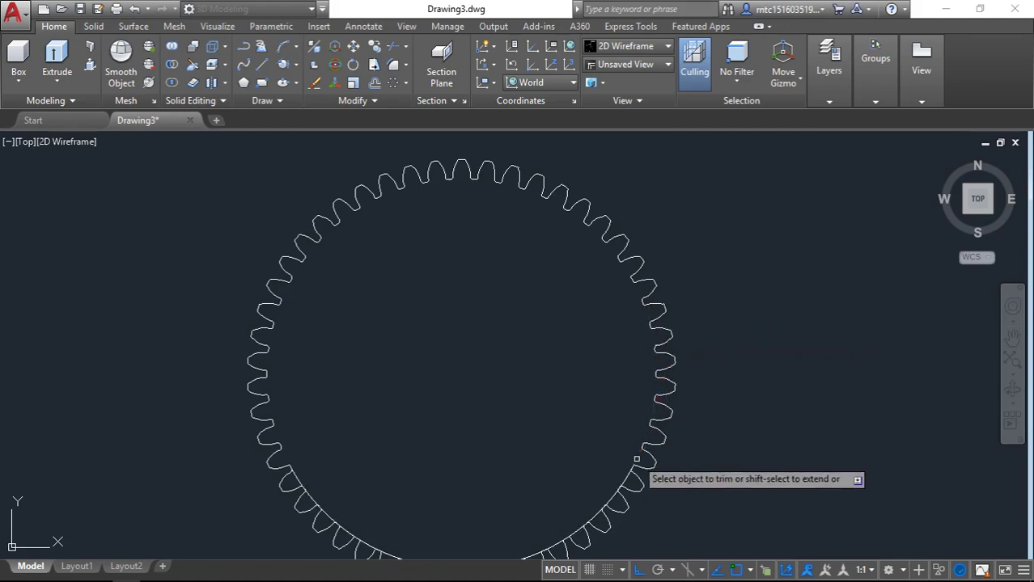
{"action": "left_click", "coordinate": [631, 463]}
{"action": "left_click", "coordinate": [615, 484]}
{"action": "left_click", "coordinate": [599, 504]}
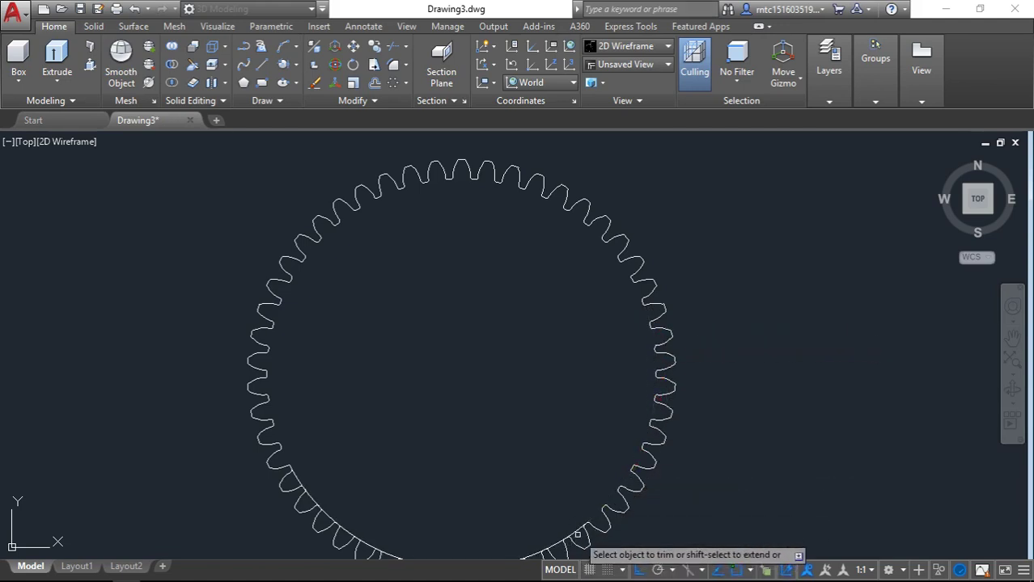
{"action": "left_click", "coordinate": [555, 542]}
Trim the remaining arcs under the bottom and lower-left teeth, then zoom to fit the gear.
{"action": "middle_click_drag", "start_coordinate": [551, 571], "coordinate": [551, 486]}
{"action": "left_click", "coordinate": [540, 482]}
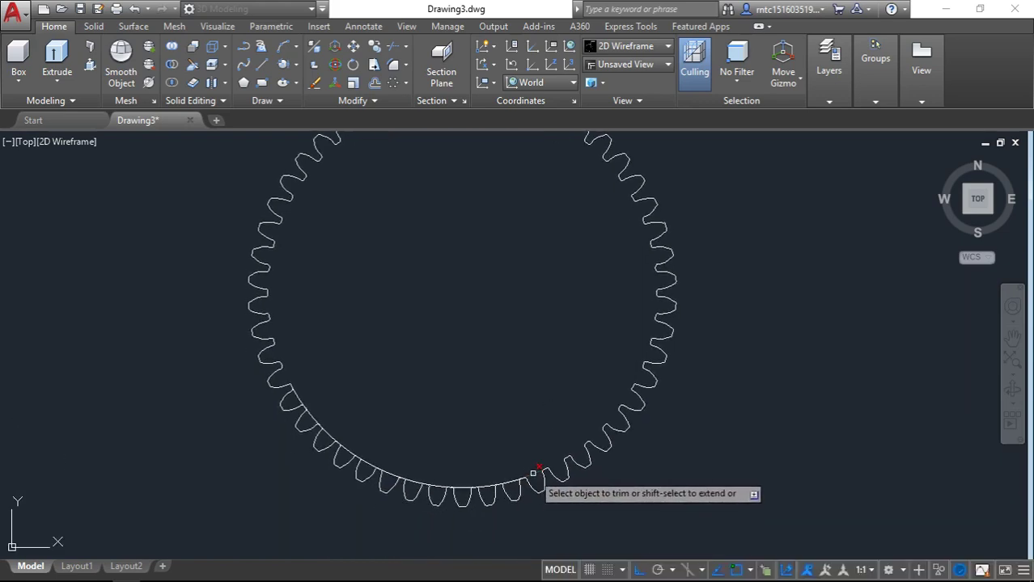
{"action": "left_click", "coordinate": [515, 487]}
{"action": "left_click", "coordinate": [488, 488]}
{"action": "left_click", "coordinate": [463, 488]}
{"action": "left_click", "coordinate": [437, 486]}
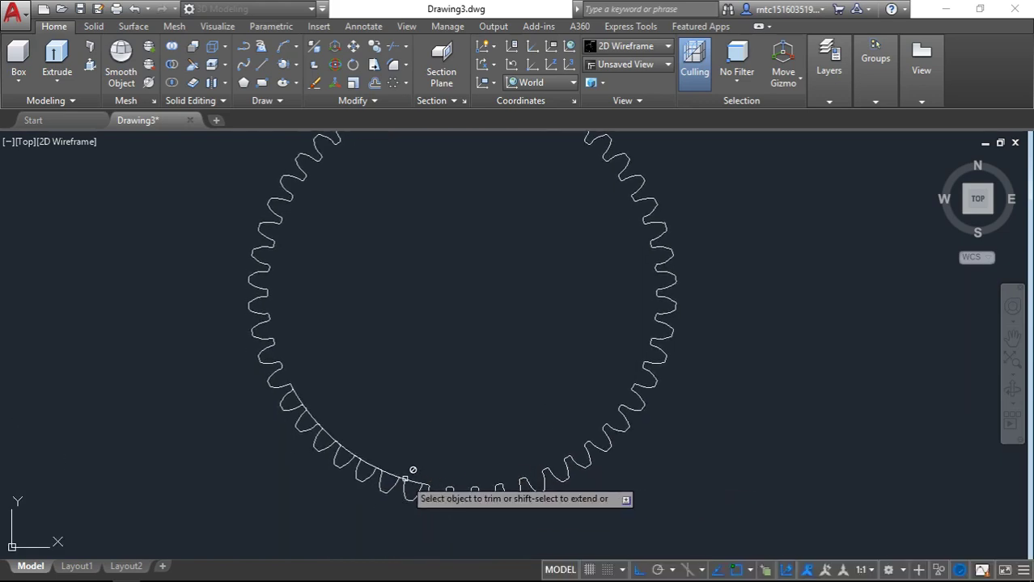
{"action": "left_click", "coordinate": [411, 480]}
{"action": "left_click", "coordinate": [387, 475]}
{"action": "left_click", "coordinate": [364, 465]}
{"action": "left_click", "coordinate": [324, 421]}
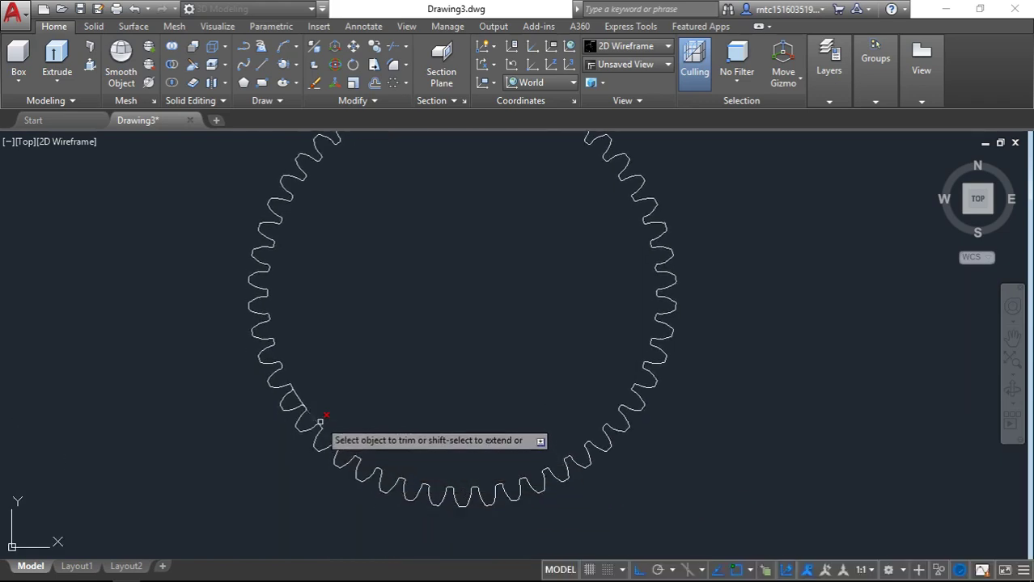
{"action": "left_click", "coordinate": [300, 399]}
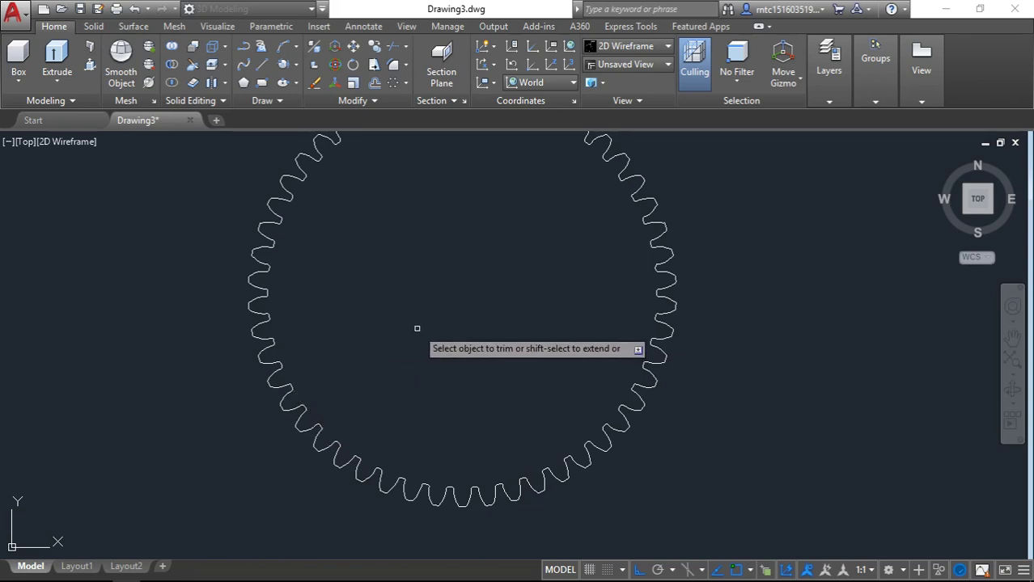
{"action": "mouse_move", "coordinate": [417, 332]}
{"action": "middle_mouse_down"}
{"action": "mouse_move", "coordinate": [430, 384]}
{"action": "mouse_move", "coordinate": [453, 382]}
{"action": "middle_mouse_up"}
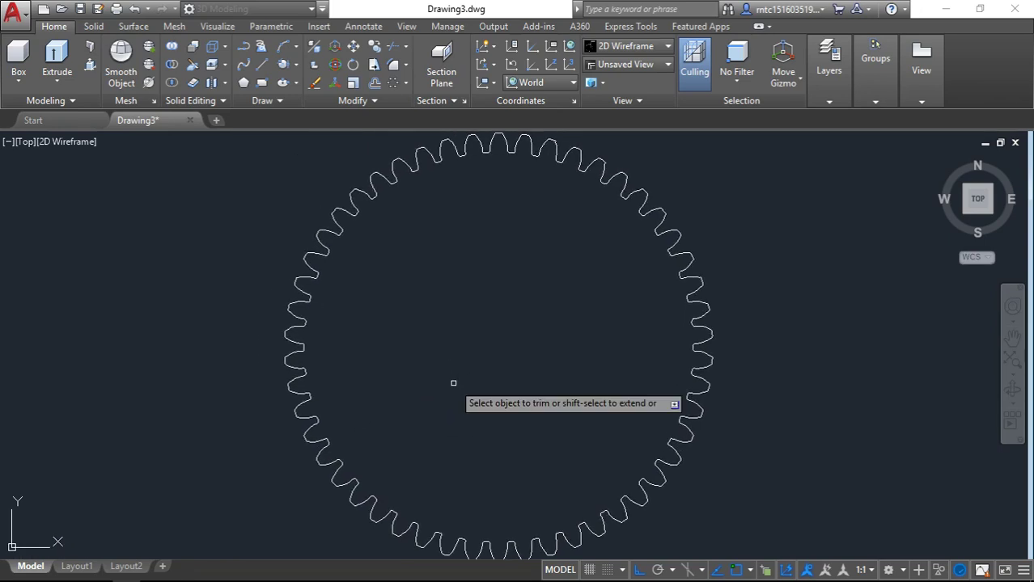
{"action": "left_click", "coordinate": [1012, 360]}
{"action": "type", "text": "e"}
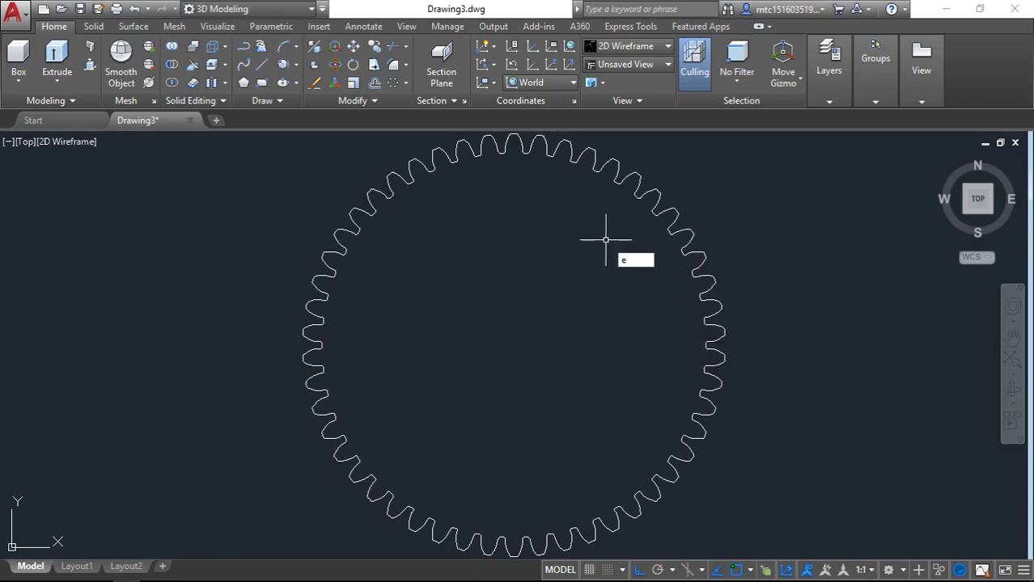
Explode the toothed gear outline into separate segments, then zoom out.
{"action": "type", "text": "x"}
{"action": "key", "text": "Down"}
{"action": "key", "text": "Down"}
{"action": "key", "text": "Return"}
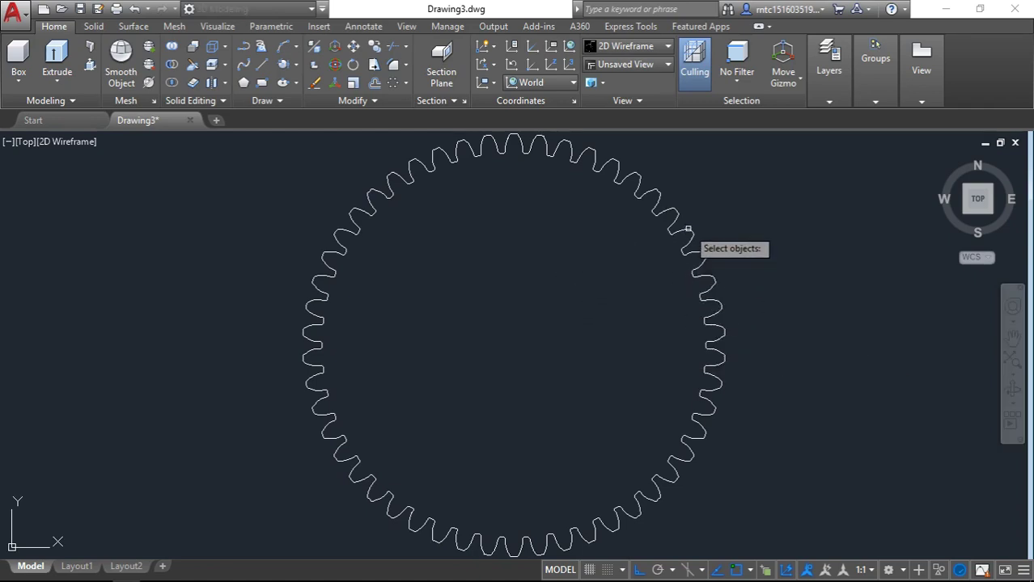
{"action": "left_click", "coordinate": [687, 229]}
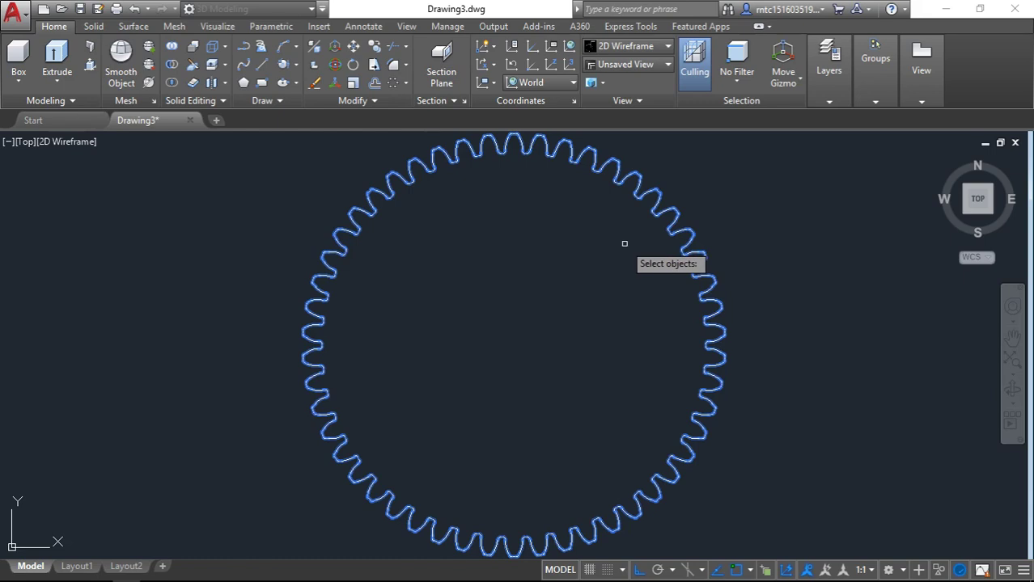
{"action": "key", "text": "Return"}
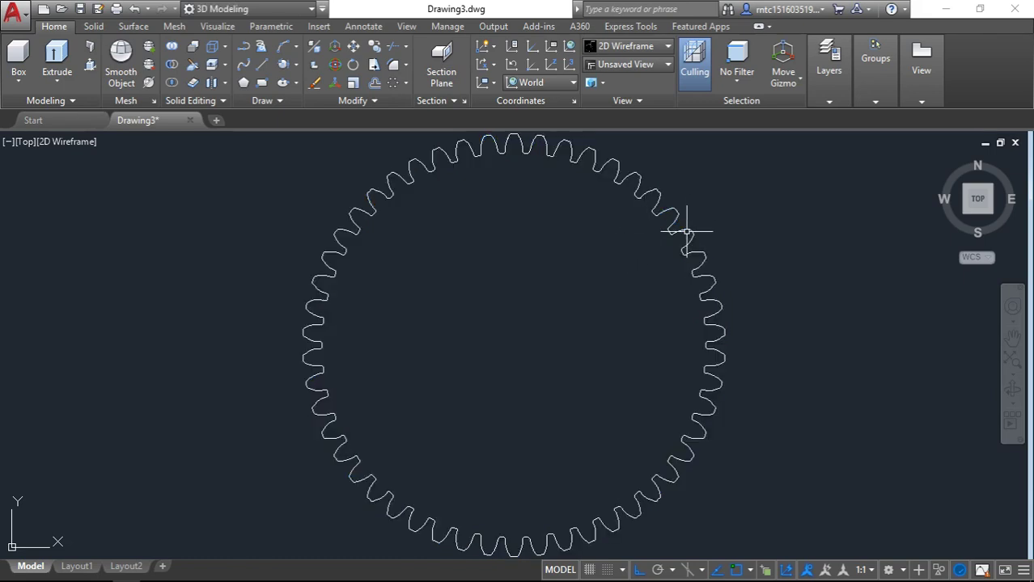
{"action": "scroll", "coordinate": [562, 320], "scroll_direction": "down", "scroll_amount": 2}
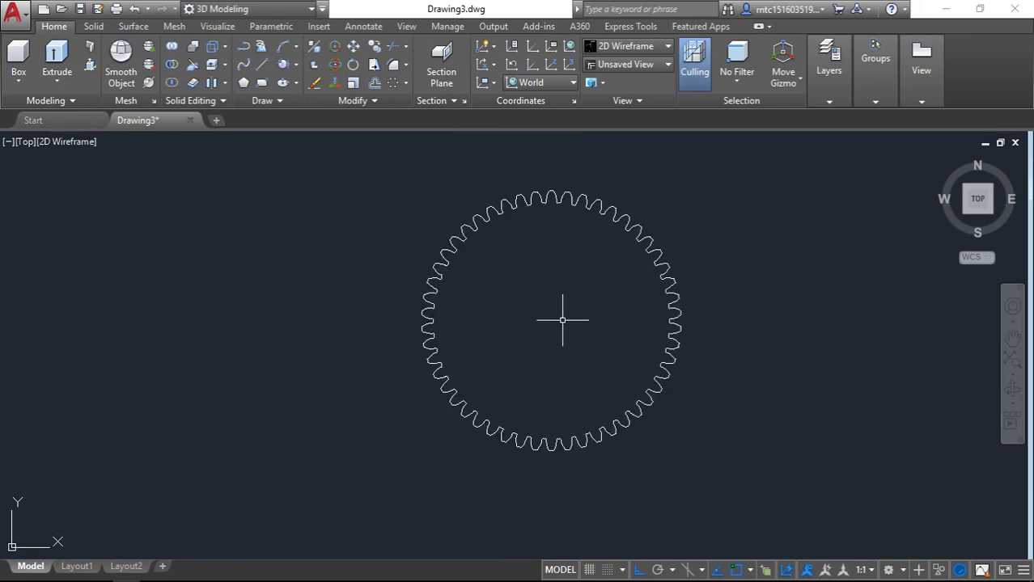
{"action": "type", "text": "c"}
{"action": "key", "text": "Return"}
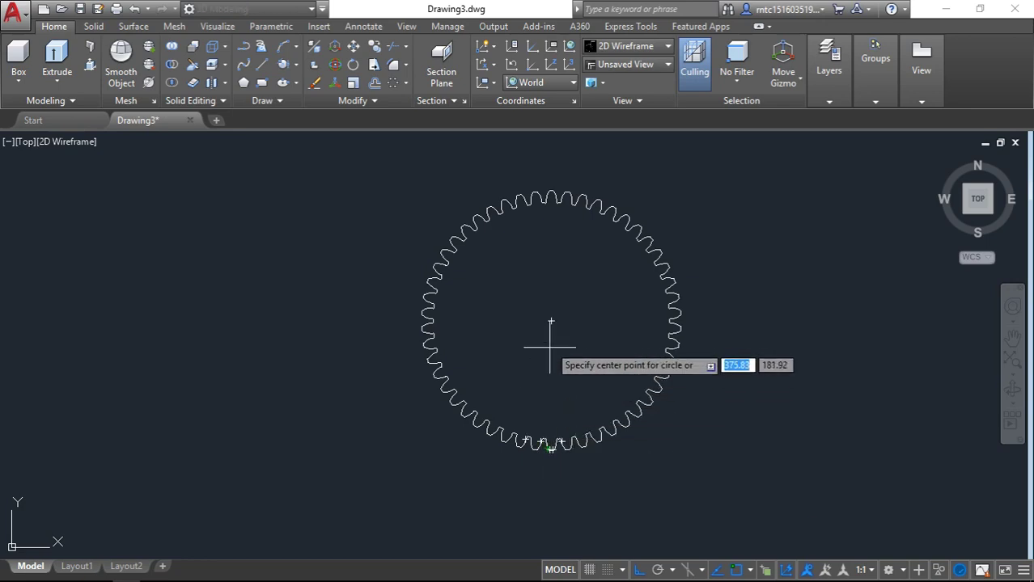
Draw a radius-30 circle and a radius-18 circle at the gear centre.
{"action": "left_click", "coordinate": [551, 322]}
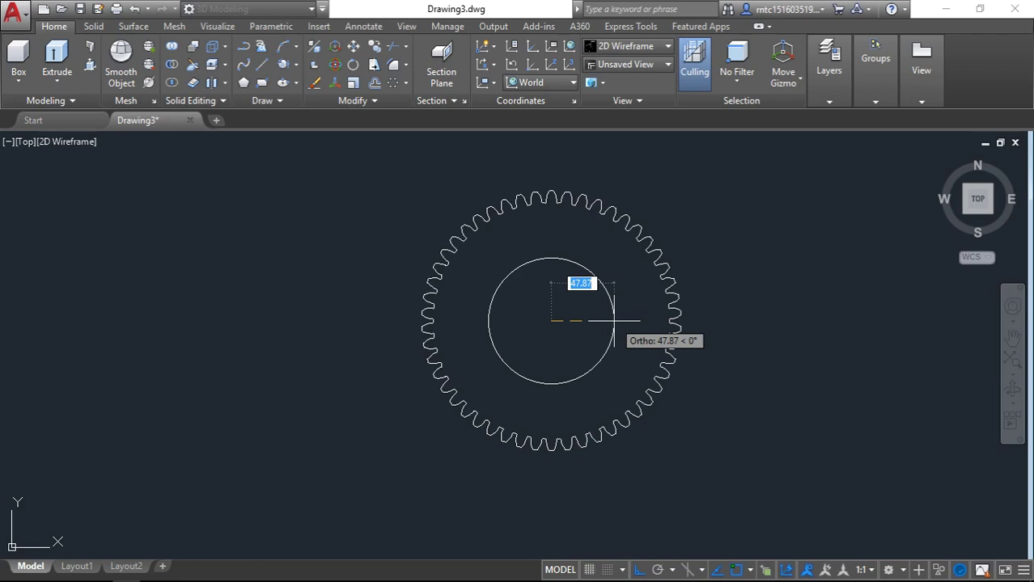
{"action": "key", "text": "Return"}
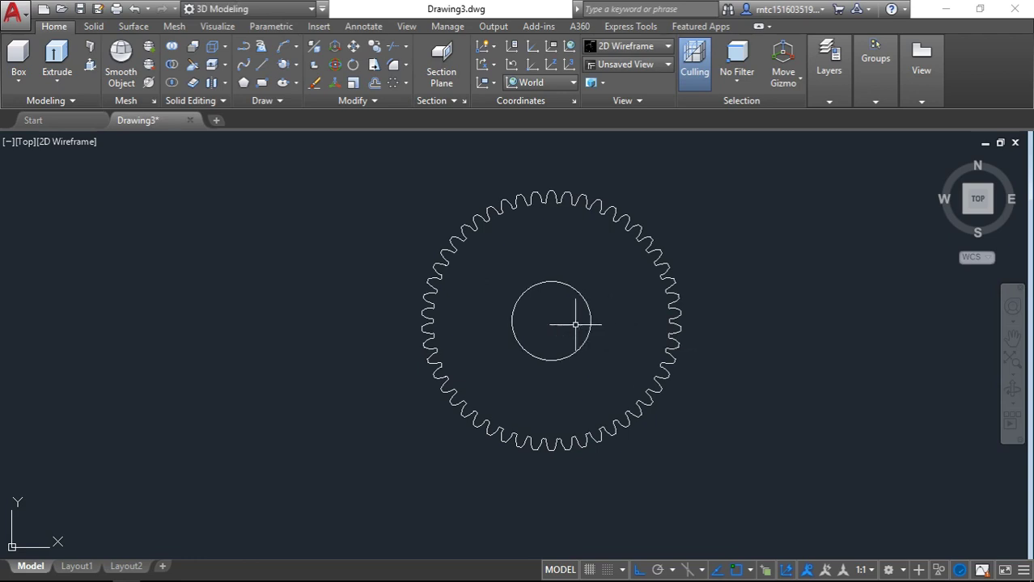
{"action": "type", "text": "C"}
{"action": "key", "text": "Return"}
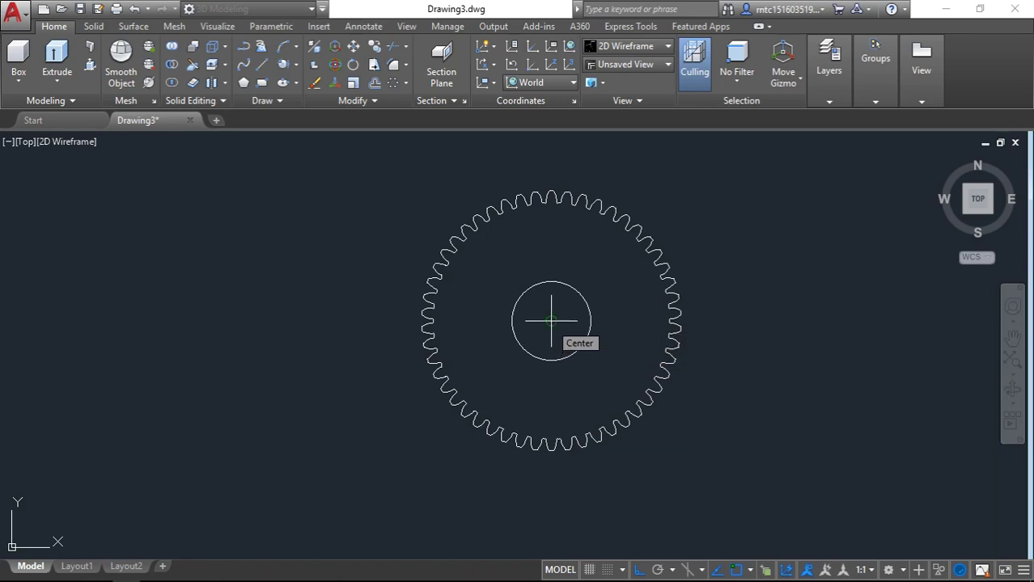
{"action": "left_click", "coordinate": [550, 321]}
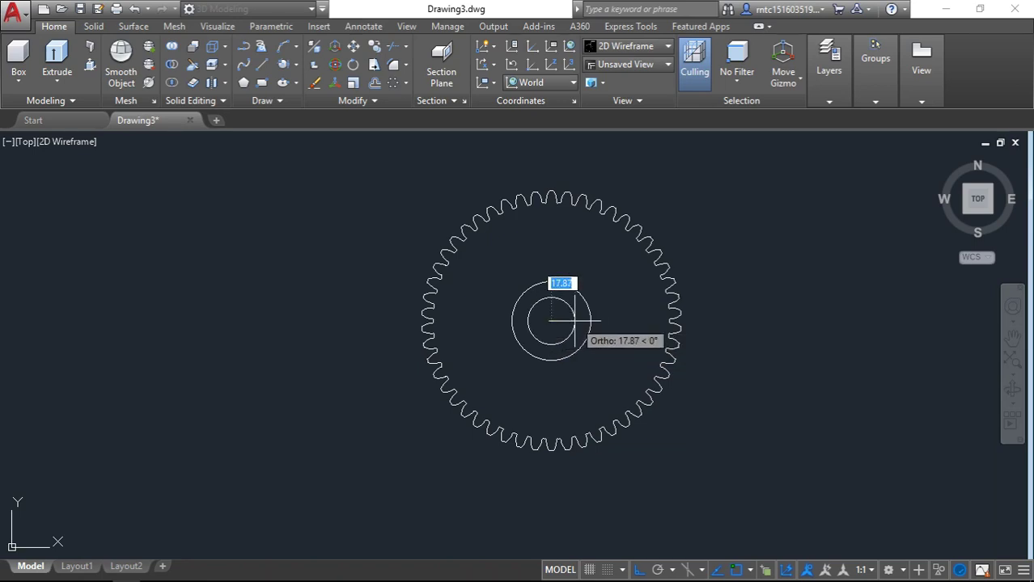
{"action": "type", "text": "18"}
Move the radius-18 circle 60 units straight up.
{"action": "left_click", "coordinate": [574, 324]}
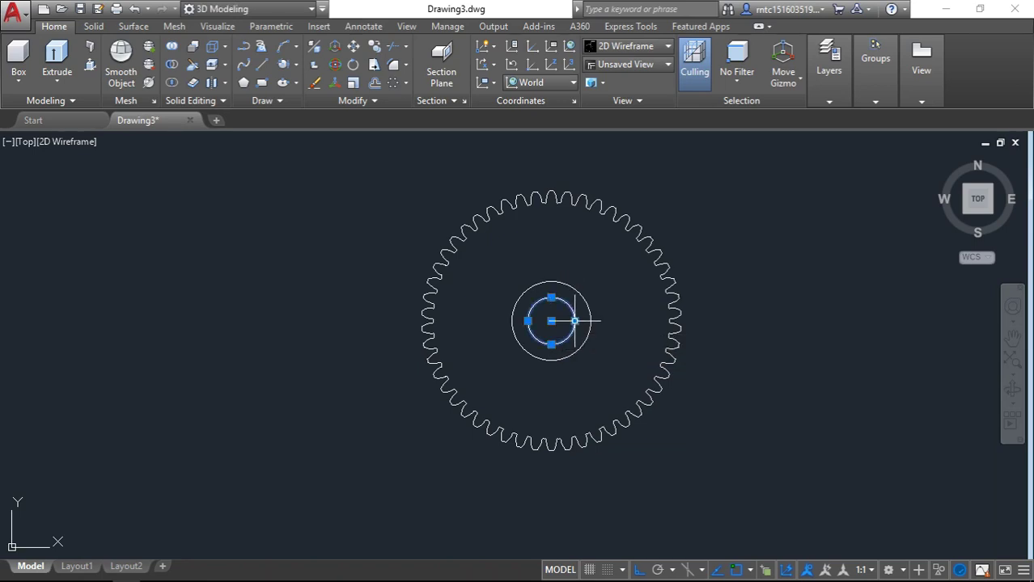
{"action": "type", "text": "m"}
{"action": "key", "text": "Return"}
{"action": "left_click", "coordinate": [551, 321]}
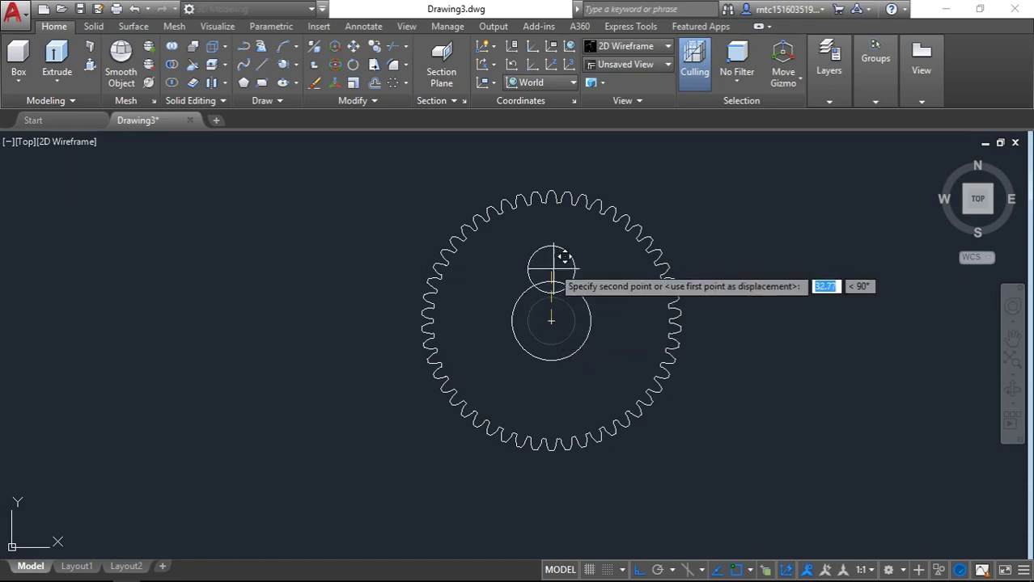
{"action": "type", "text": "60"}
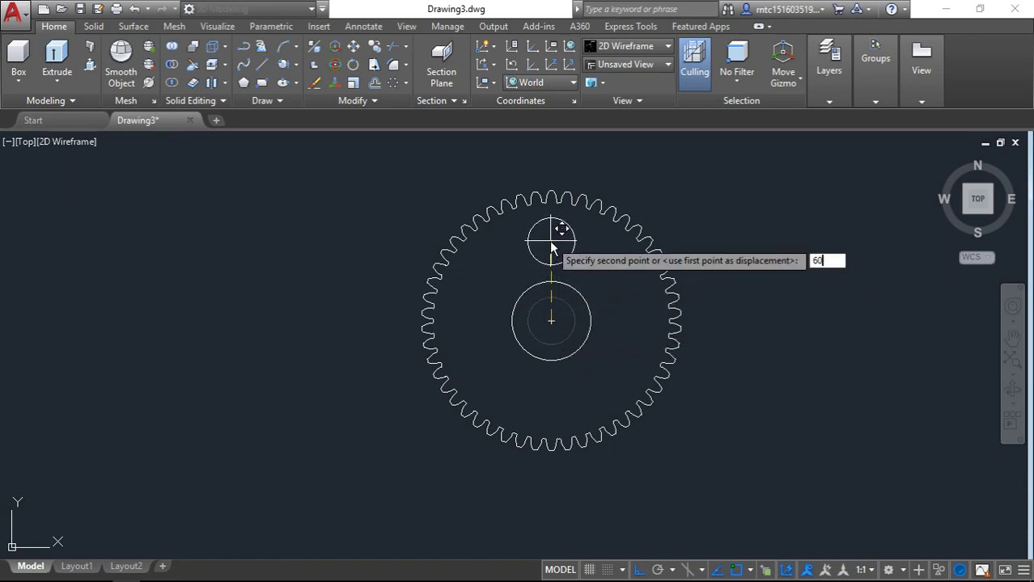
{"action": "key", "text": "Return"}
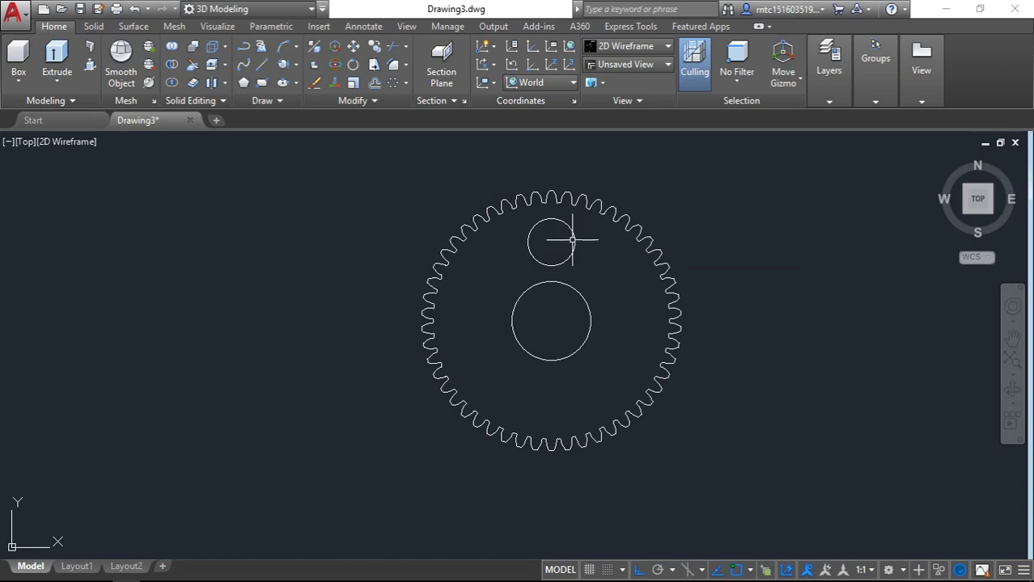
Draw a radius-10 circle at the centre and move it to the upper hole's centre.
{"action": "type", "text": "c"}
{"action": "key", "text": "Return"}
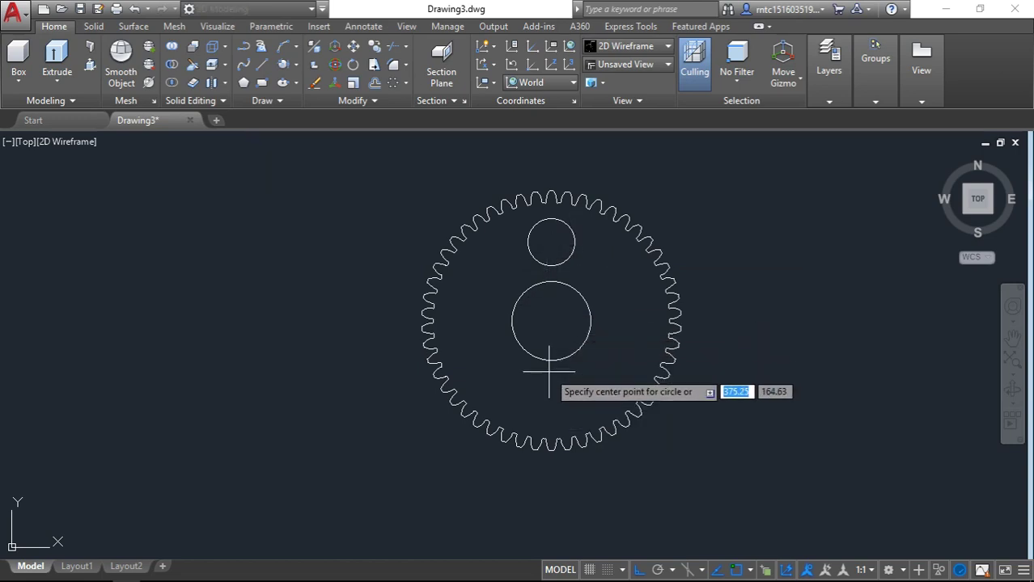
{"action": "left_click", "coordinate": [550, 321]}
{"action": "type", "text": "10"}
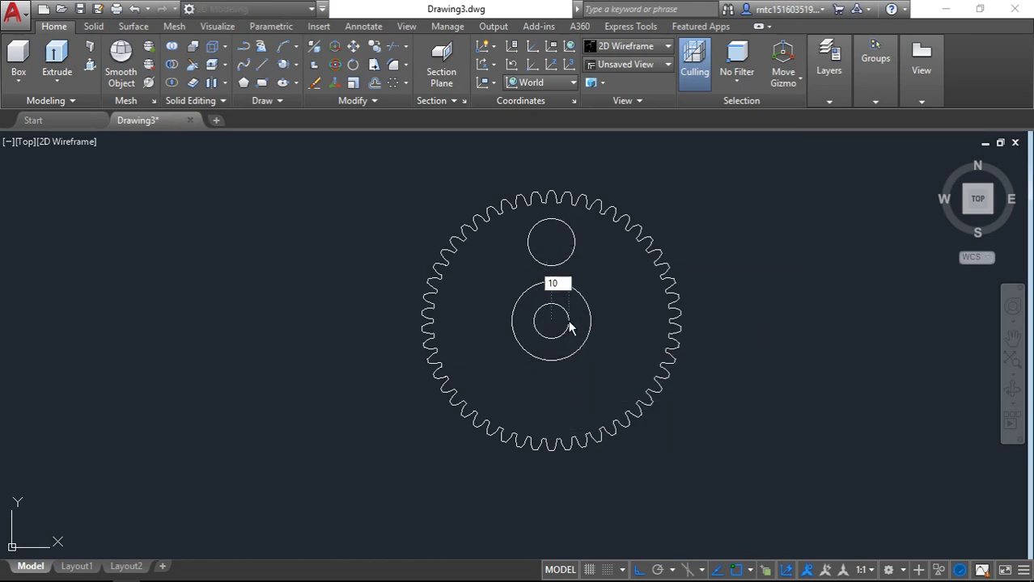
{"action": "key", "text": "Return"}
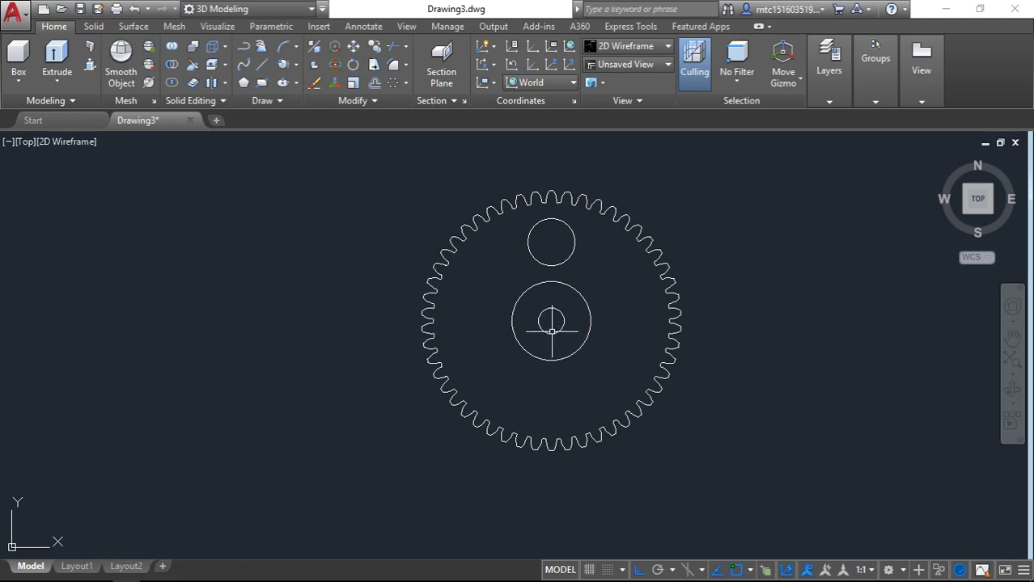
{"action": "type", "text": "m"}
{"action": "key", "text": "Return"}
{"action": "left_click", "coordinate": [565, 322]}
{"action": "key", "text": "Return"}
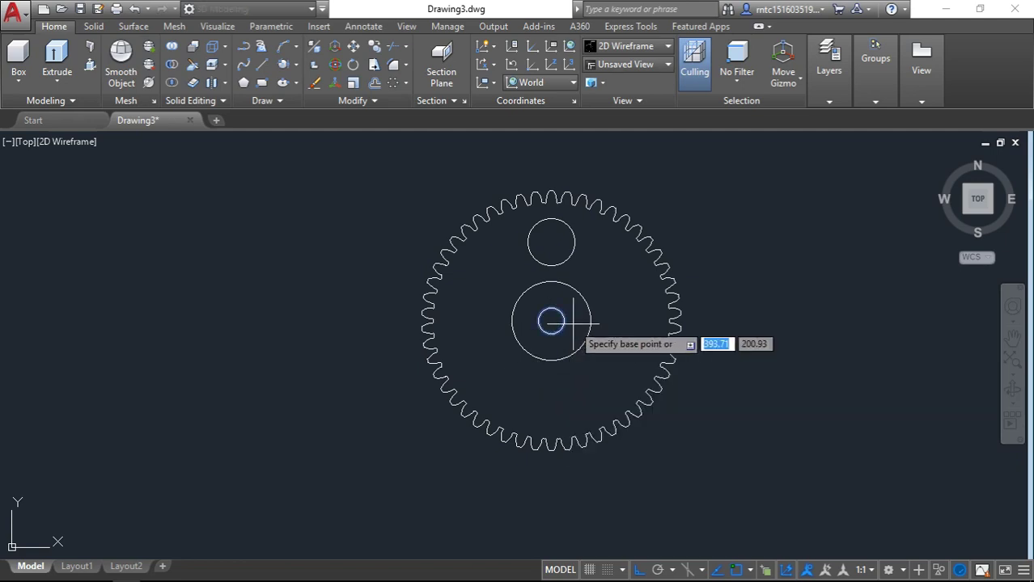
{"action": "left_click", "coordinate": [551, 322]}
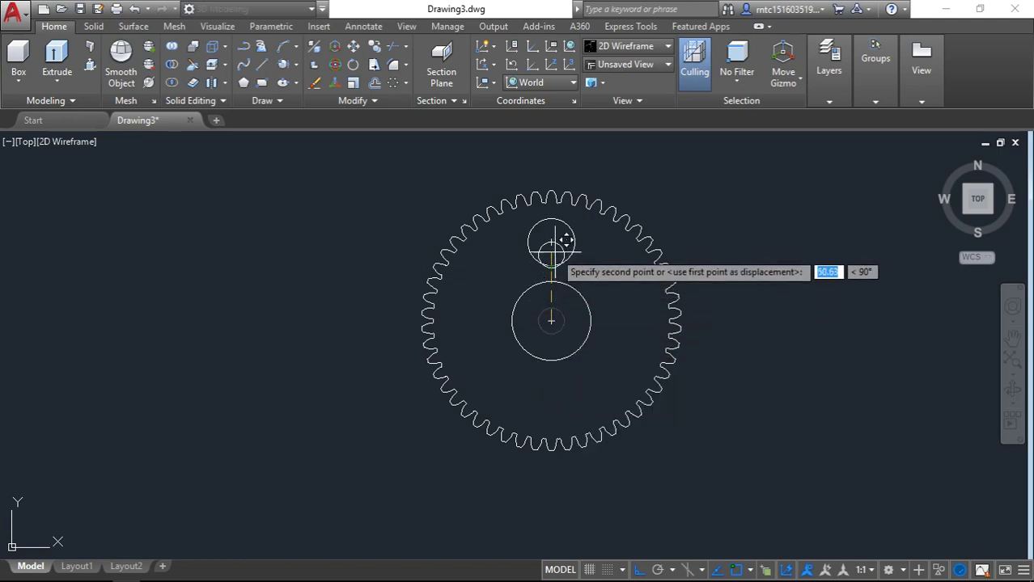
{"action": "left_click", "coordinate": [553, 241]}
{"action": "type", "text": "m"}
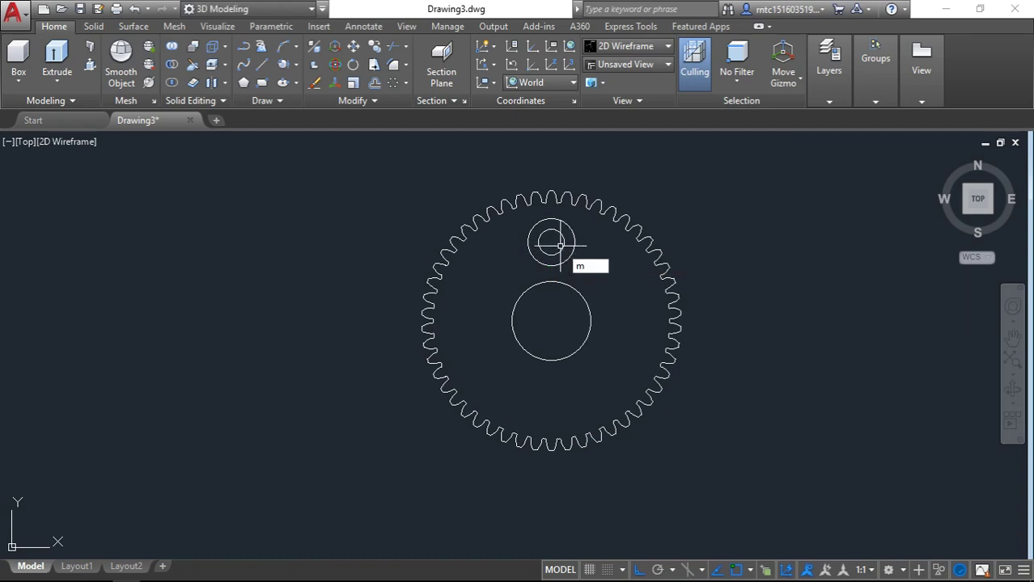
Shift the radius-10 circle 35 units to the right.
{"action": "key", "text": "Return"}
{"action": "left_click", "coordinate": [567, 225]}
{"action": "key", "text": "Return"}
{"action": "left_click", "coordinate": [551, 241]}
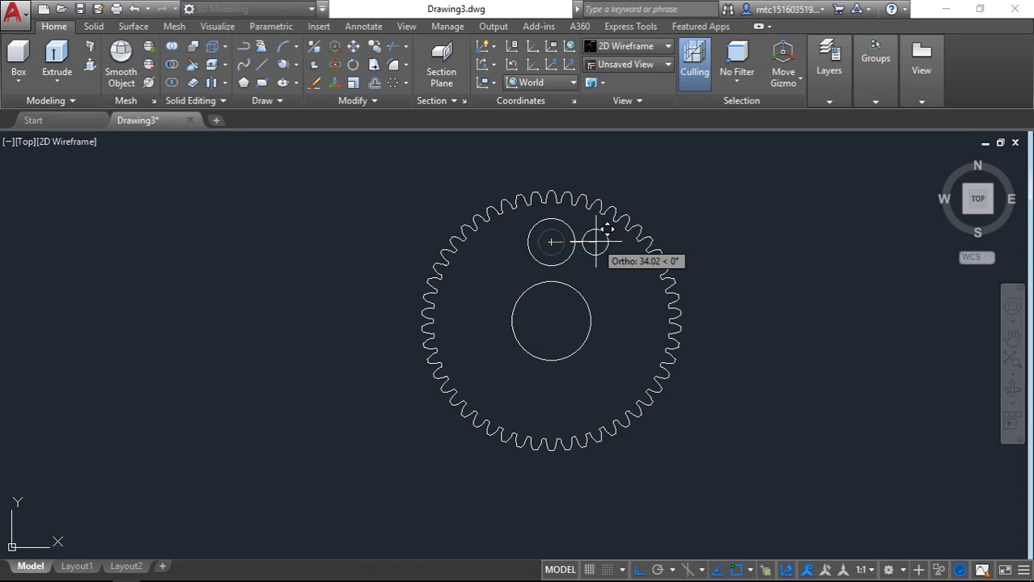
{"action": "type", "text": "35"}
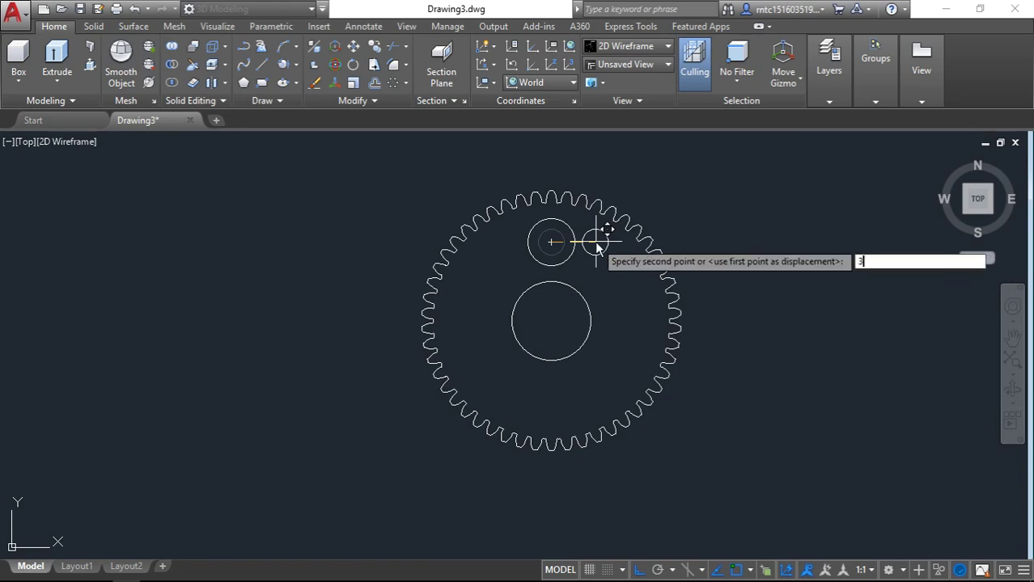
{"action": "key", "text": "Return"}
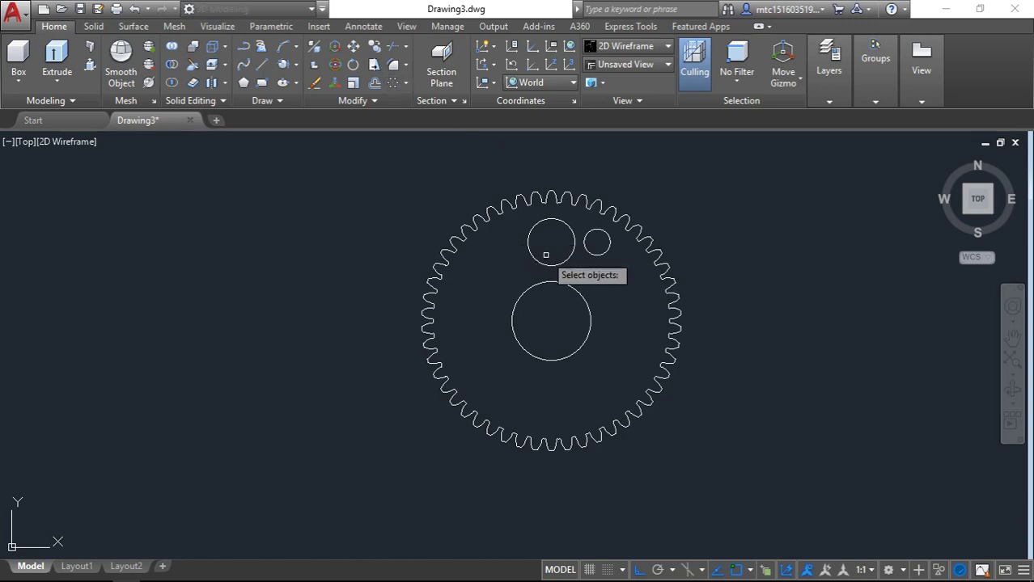
Polar-array both hole circles about the gear centre.
{"action": "left_click", "coordinate": [591, 251]}
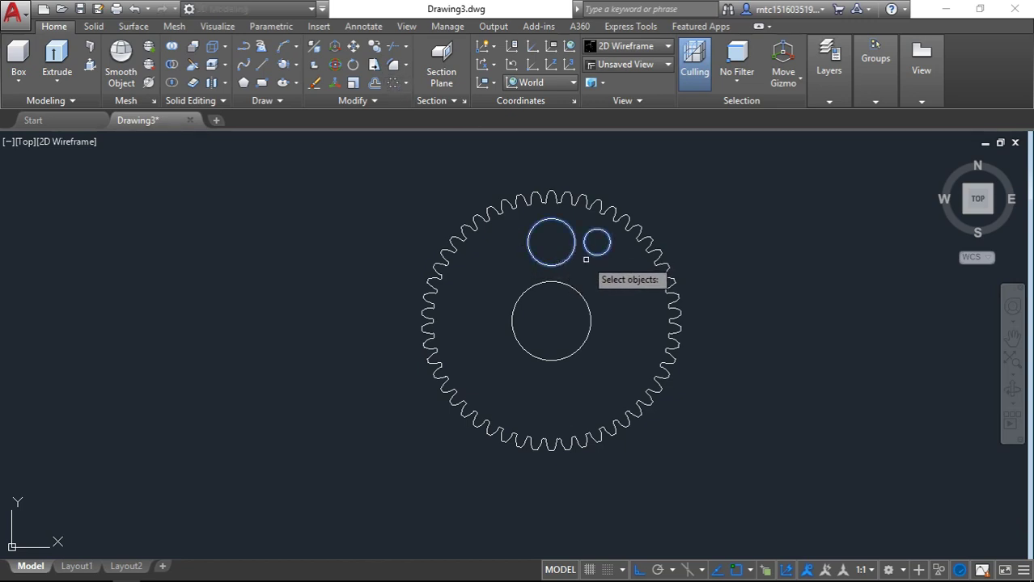
{"action": "key", "text": "Return"}
{"action": "left_click", "coordinate": [551, 321]}
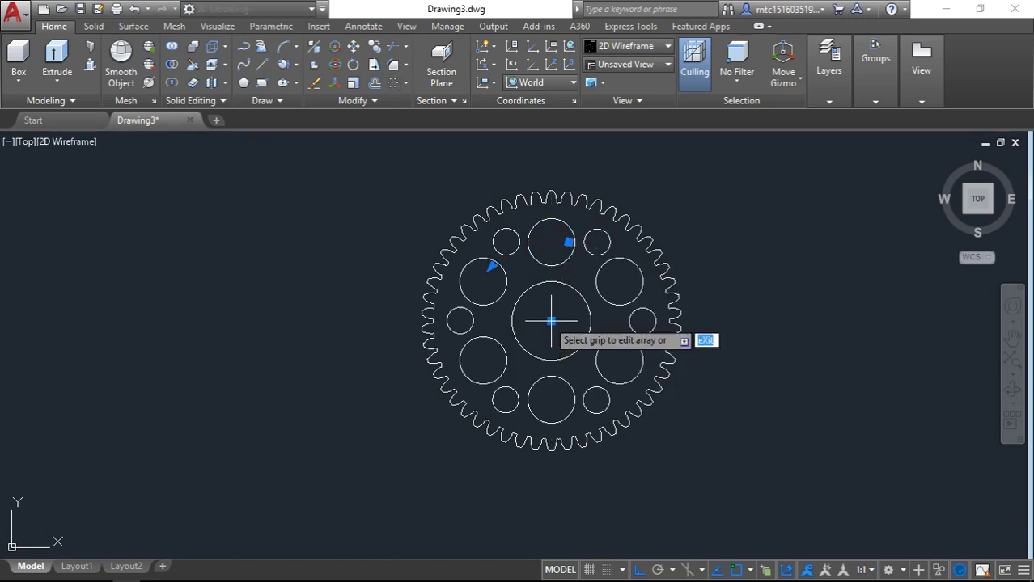
Accept the six-copy hole array and select the top tooth segments of the outline.
{"action": "key", "text": "Return"}
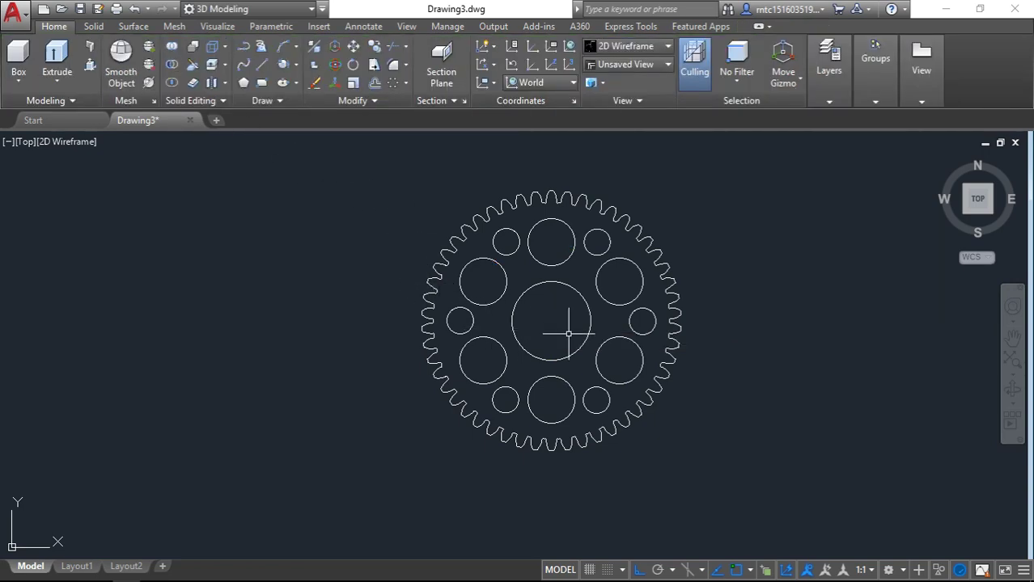
{"action": "scroll", "coordinate": [492, 377], "scroll_direction": "up", "scroll_amount": 5}
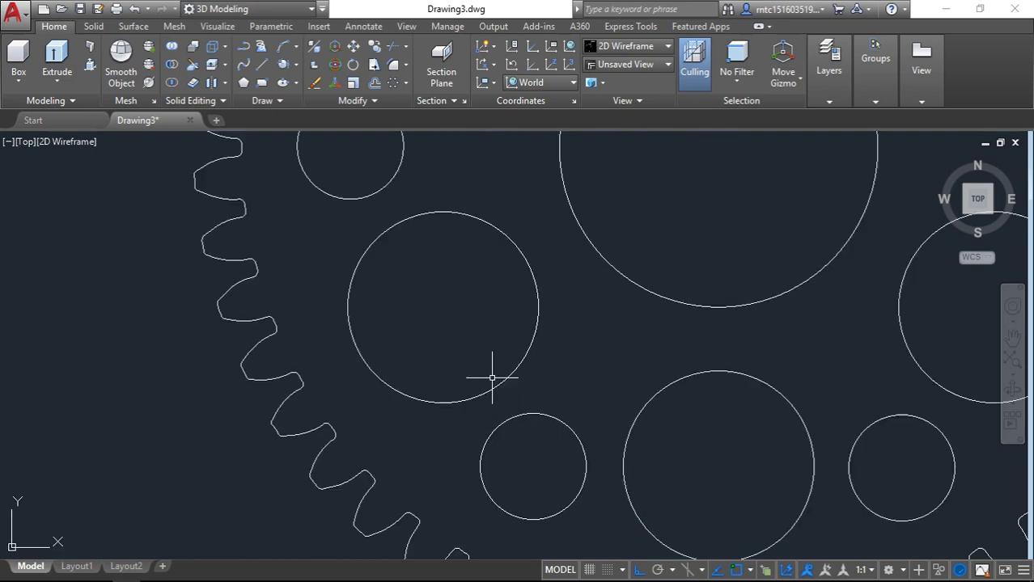
{"action": "scroll", "coordinate": [518, 335], "scroll_direction": "down", "scroll_amount": 5}
{"action": "scroll", "coordinate": [567, 161], "scroll_direction": "up", "scroll_amount": 2}
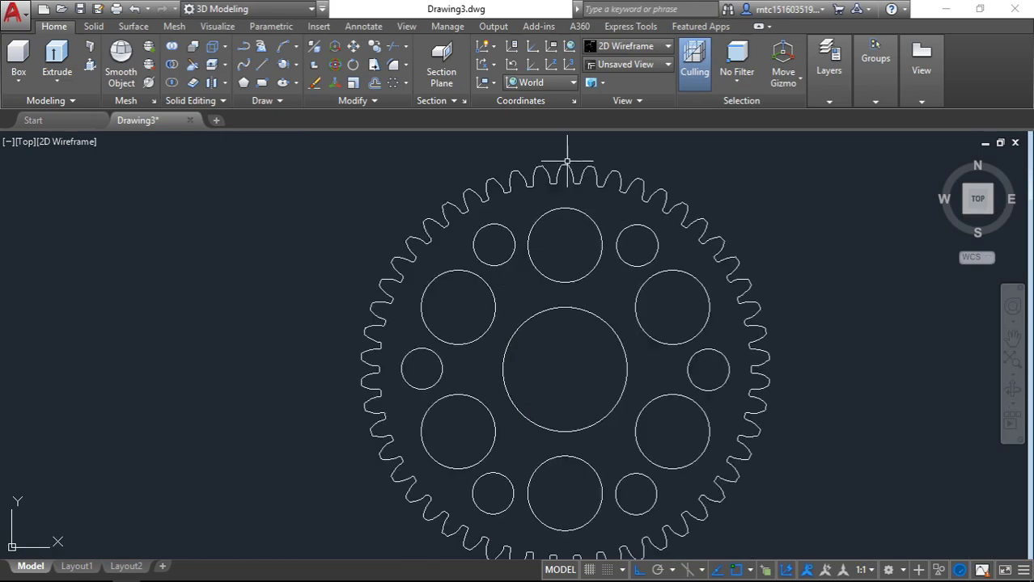
{"action": "left_click", "coordinate": [575, 173]}
{"action": "left_click", "coordinate": [619, 152]}
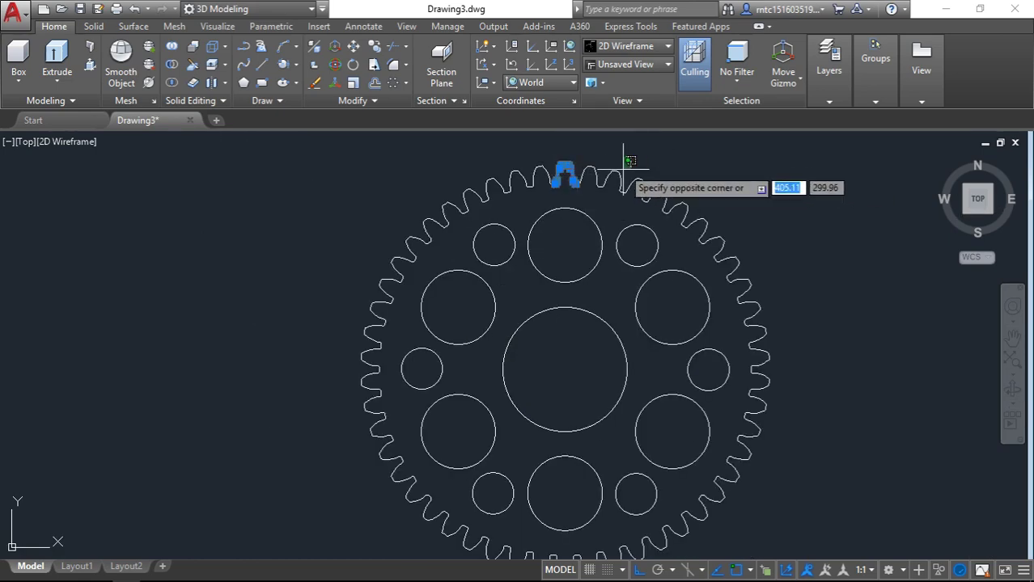
{"action": "left_click", "coordinate": [634, 162]}
{"action": "left_click", "coordinate": [750, 156]}
{"action": "left_click", "coordinate": [447, 225]}
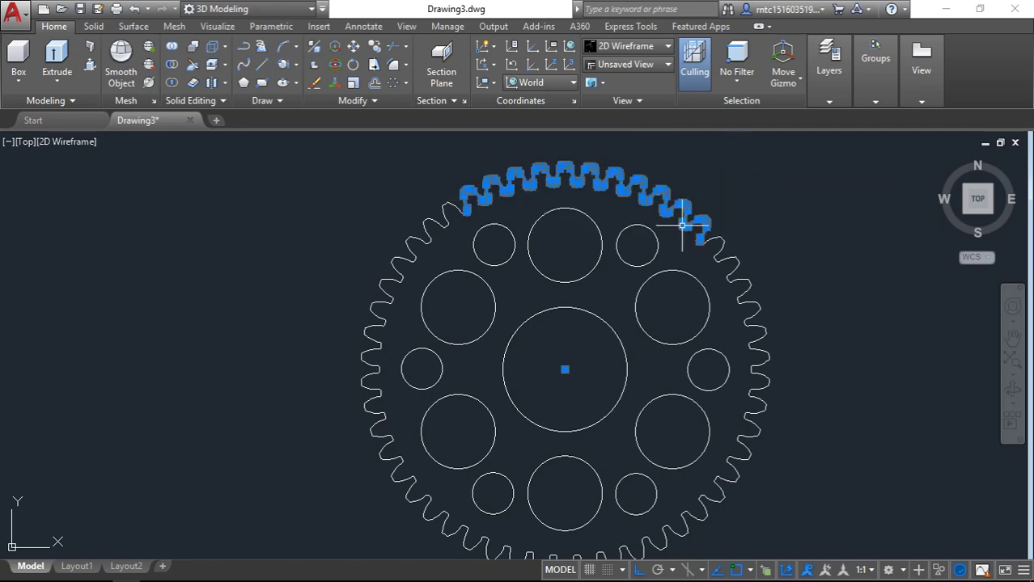
Add the left-side and lower-left tooth segments to the selection.
{"action": "scroll", "coordinate": [680, 212], "scroll_direction": "up", "scroll_amount": 4}
{"action": "scroll", "coordinate": [588, 231], "scroll_direction": "up", "scroll_amount": 3}
{"action": "scroll", "coordinate": [438, 157], "scroll_direction": "up", "scroll_amount": 2}
{"action": "scroll", "coordinate": [452, 306], "scroll_direction": "down", "scroll_amount": 2}
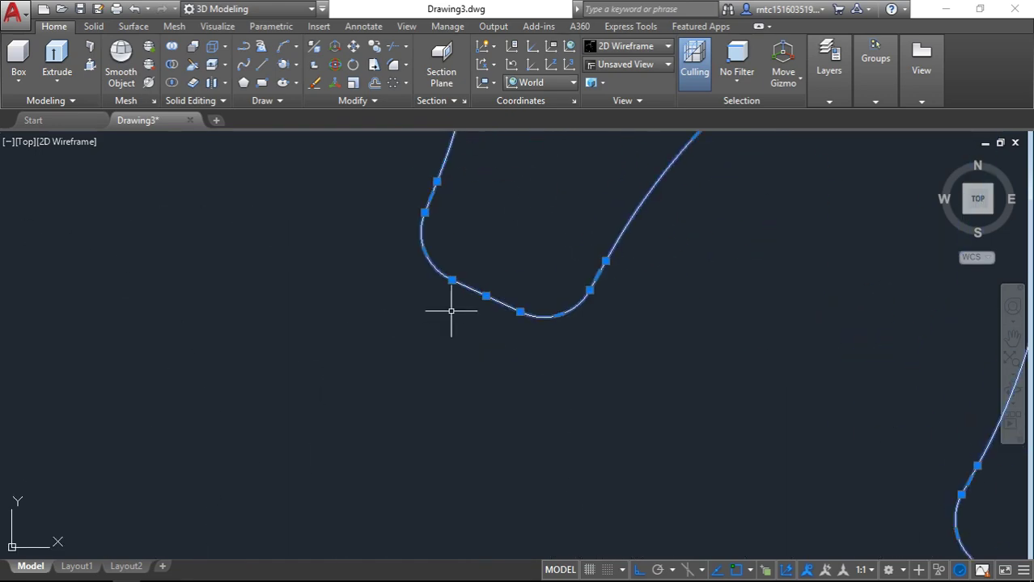
{"action": "scroll", "coordinate": [452, 307], "scroll_direction": "down", "scroll_amount": 4}
{"action": "scroll", "coordinate": [335, 220], "scroll_direction": "down", "scroll_amount": 5}
{"action": "left_click", "coordinate": [388, 184]}
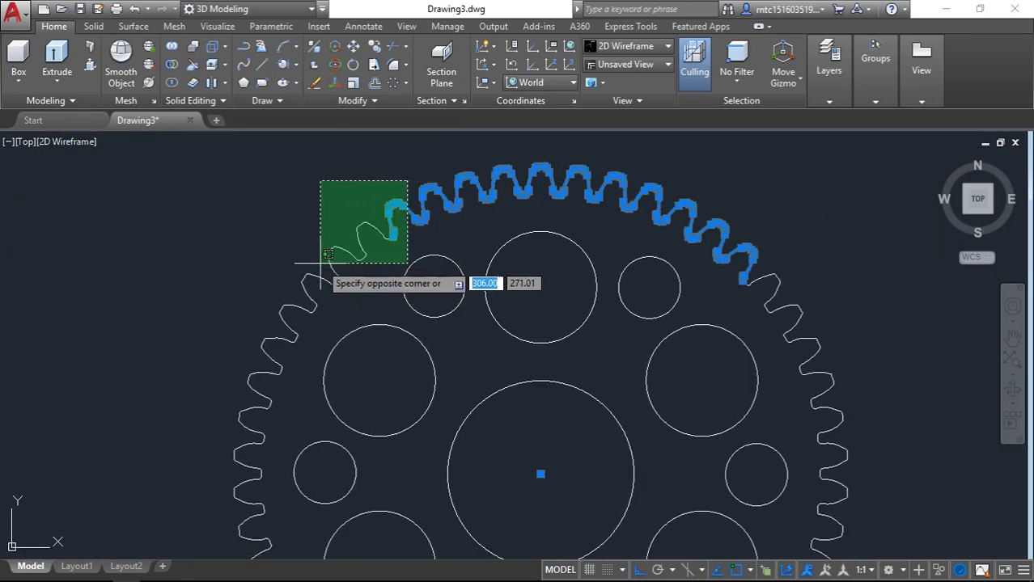
{"action": "left_click", "coordinate": [318, 265]}
{"action": "left_click", "coordinate": [357, 220]}
{"action": "left_click", "coordinate": [322, 319]}
{"action": "middle_click_drag", "start_coordinate": [323, 319], "coordinate": [463, 225]}
{"action": "left_click", "coordinate": [454, 239]}
{"action": "left_click", "coordinate": [330, 314]}
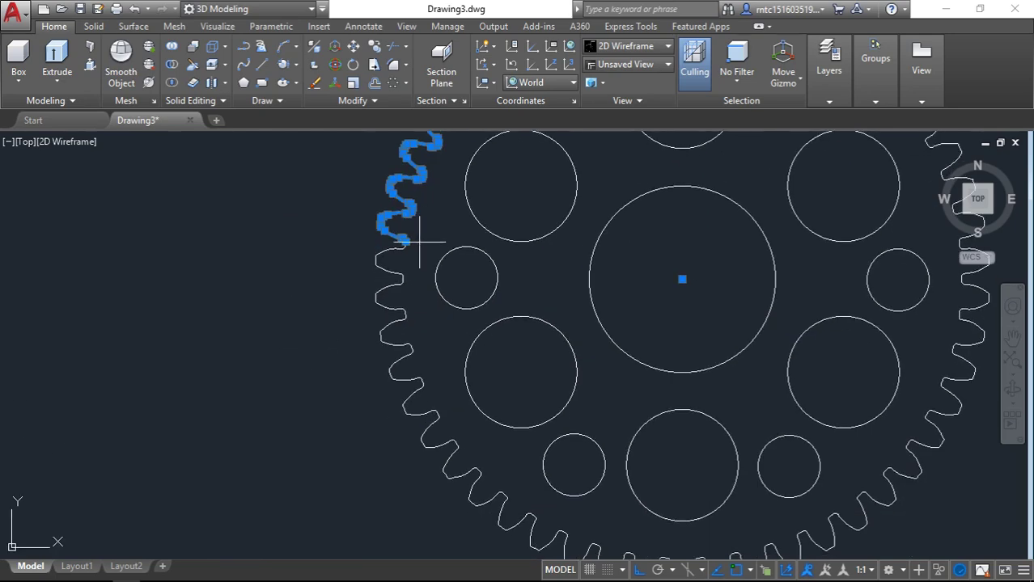
{"action": "middle_click_drag", "start_coordinate": [415, 450], "coordinate": [402, 230]}
{"action": "left_click", "coordinate": [458, 309]}
{"action": "left_click", "coordinate": [424, 359]}
{"action": "left_click", "coordinate": [513, 358]}
{"action": "left_click", "coordinate": [432, 441]}
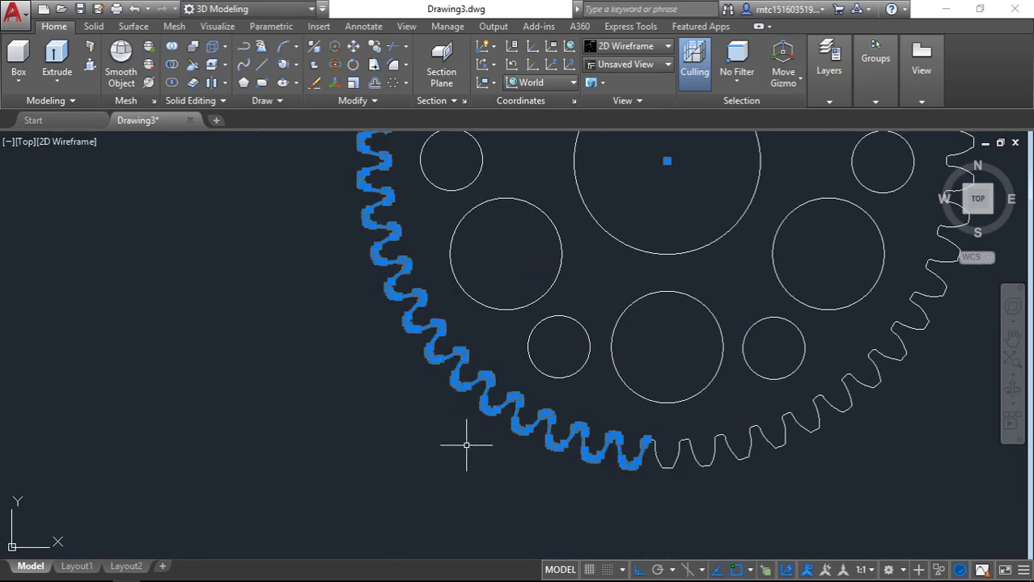
Add the remaining lower and right-side tooth segments to the selection.
{"action": "scroll", "coordinate": [485, 416], "scroll_direction": "up", "scroll_amount": 4}
{"action": "left_click", "coordinate": [659, 216]}
{"action": "left_click", "coordinate": [176, 495]}
{"action": "scroll", "coordinate": [486, 243], "scroll_direction": "down", "scroll_amount": 3}
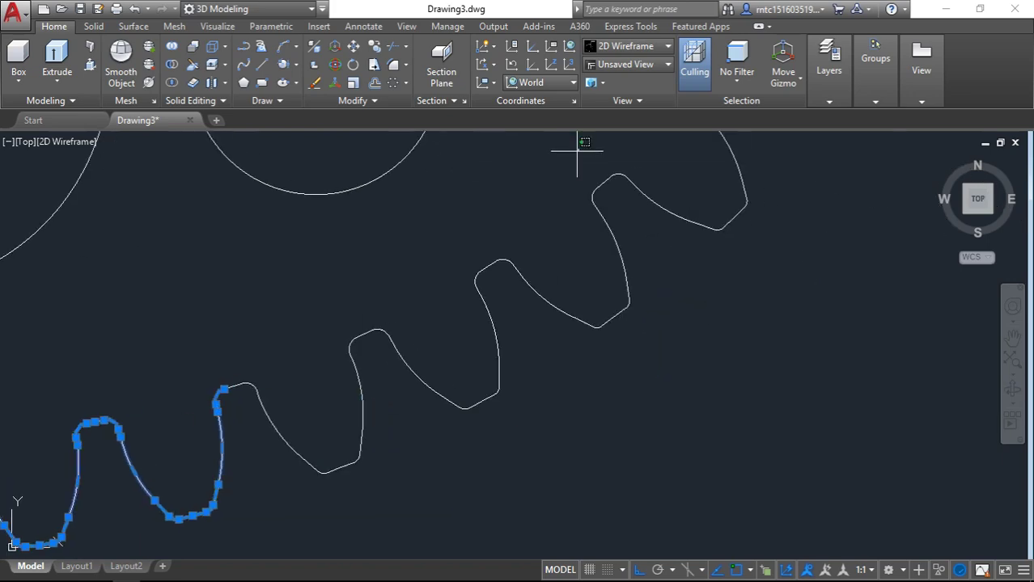
{"action": "middle_click_drag", "start_coordinate": [350, 358], "coordinate": [388, 437]}
{"action": "left_click", "coordinate": [684, 152]}
{"action": "left_click", "coordinate": [613, 244]}
{"action": "scroll", "coordinate": [635, 277], "scroll_direction": "up", "scroll_amount": 2}
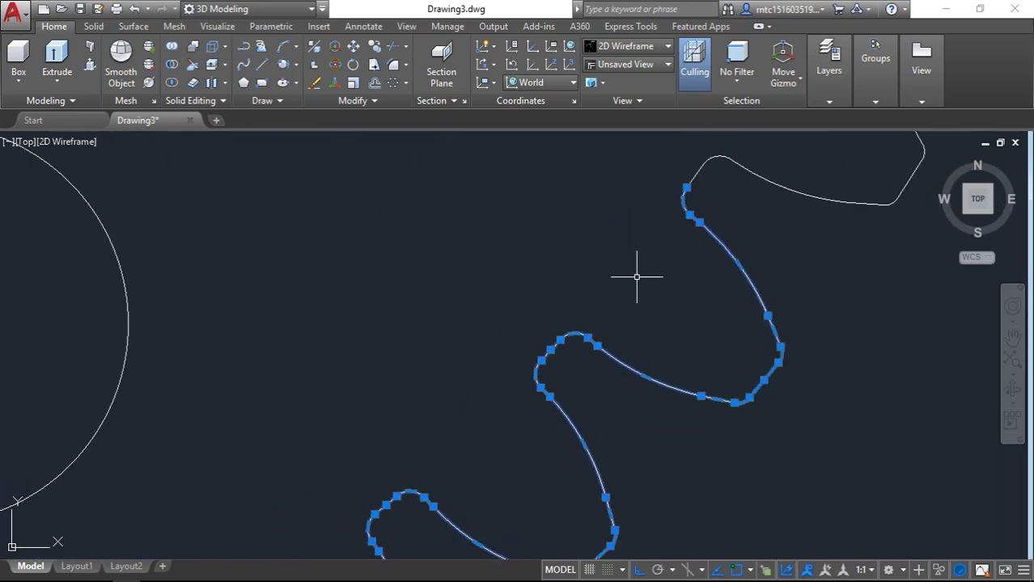
{"action": "scroll", "coordinate": [738, 261], "scroll_direction": "down", "scroll_amount": 5}
{"action": "left_click", "coordinate": [750, 289]}
{"action": "left_click", "coordinate": [669, 393]}
{"action": "scroll", "coordinate": [813, 329], "scroll_direction": "up", "scroll_amount": 5}
{"action": "scroll", "coordinate": [814, 328], "scroll_direction": "down", "scroll_amount": 2}
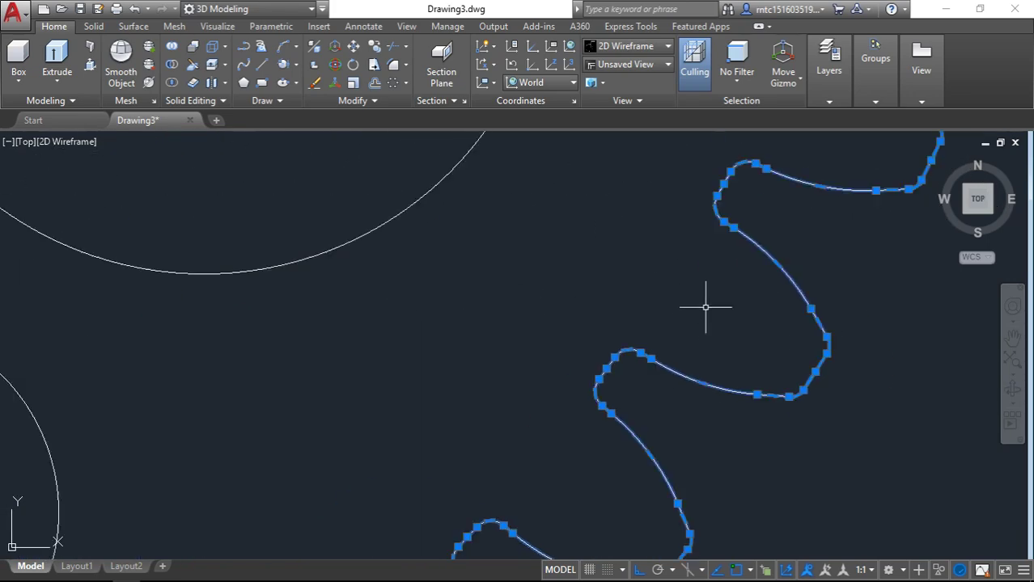
{"action": "scroll", "coordinate": [704, 300], "scroll_direction": "down", "scroll_amount": 3}
{"action": "middle_click_drag", "start_coordinate": [660, 429], "coordinate": [633, 490]}
{"action": "left_click", "coordinate": [685, 454]}
{"action": "left_click", "coordinate": [648, 301]}
{"action": "left_click", "coordinate": [663, 263]}
{"action": "left_click", "coordinate": [612, 348]}
{"action": "scroll", "coordinate": [624, 304], "scroll_direction": "up", "scroll_amount": 5}
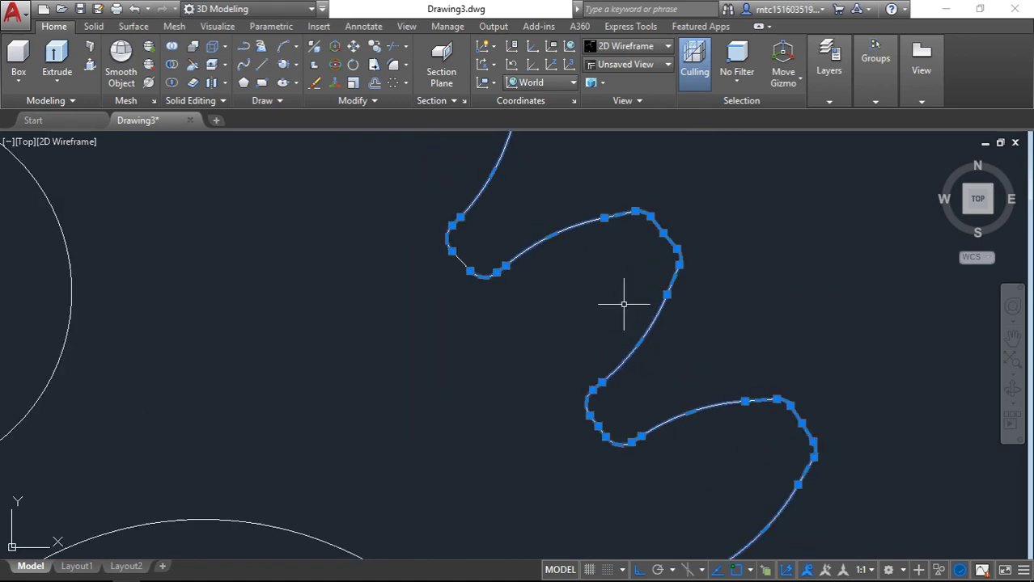
{"action": "scroll", "coordinate": [531, 397], "scroll_direction": "down", "scroll_amount": 2}
{"action": "scroll", "coordinate": [637, 231], "scroll_direction": "down", "scroll_amount": 3}
{"action": "scroll", "coordinate": [665, 427], "scroll_direction": "down", "scroll_amount": 2}
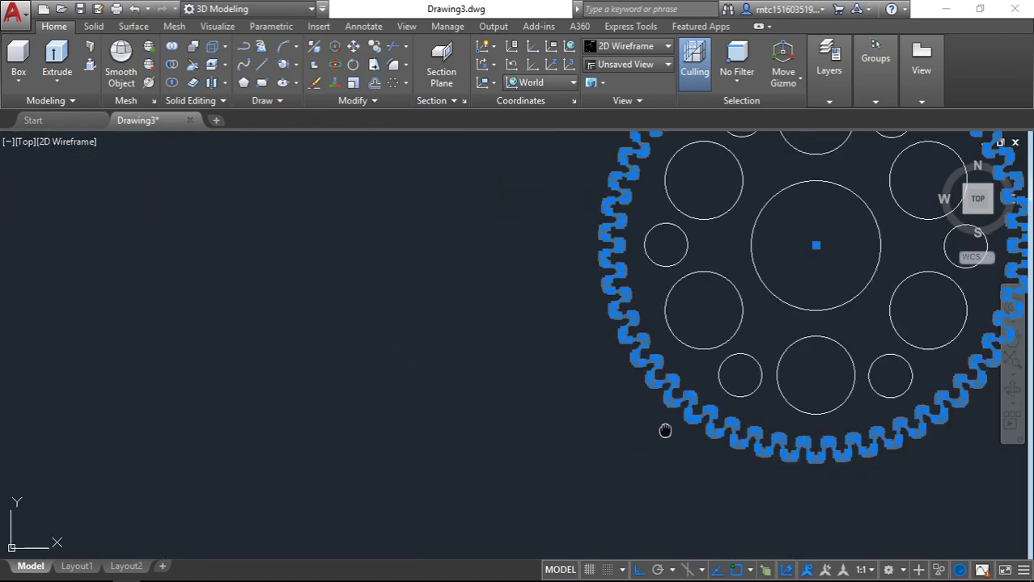
{"action": "middle_click_drag", "start_coordinate": [665, 427], "coordinate": [550, 368]}
Join the selected tooth segments into one outline with J.
{"action": "type", "text": "j"}
{"action": "key", "text": "Return"}
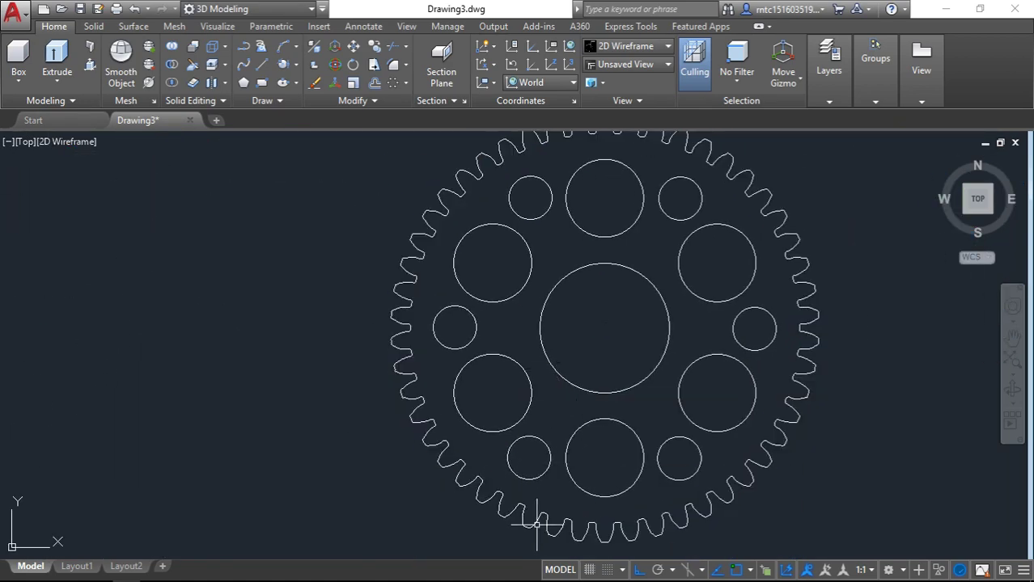
{"action": "scroll", "coordinate": [526, 421], "scroll_direction": "down", "scroll_amount": 2}
{"action": "key", "text": "Escape"}
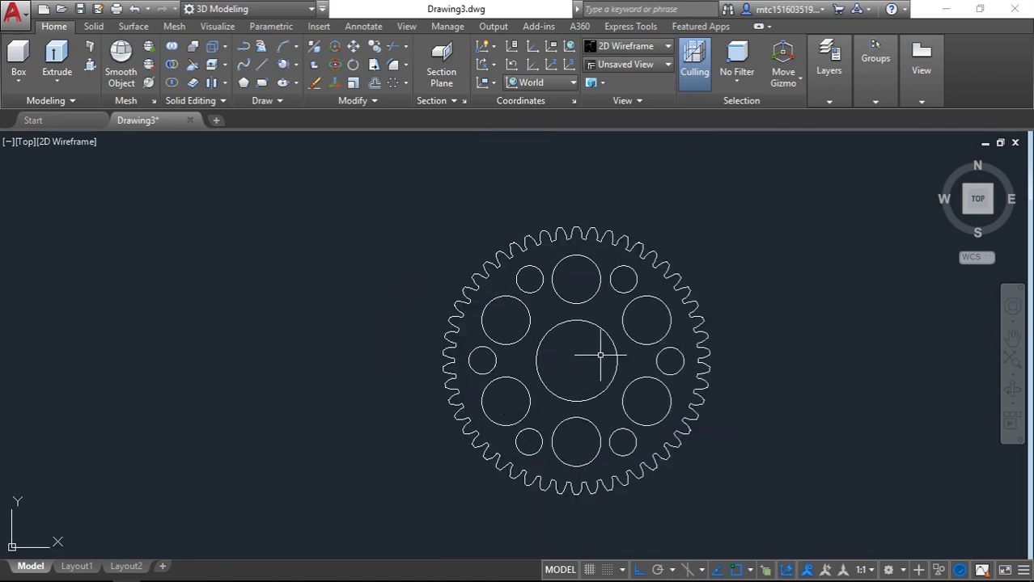
Select the joined toothed outline, abandoning an initial copy attempt.
{"action": "left_click", "coordinate": [696, 314]}
{"action": "left_click", "coordinate": [701, 336]}
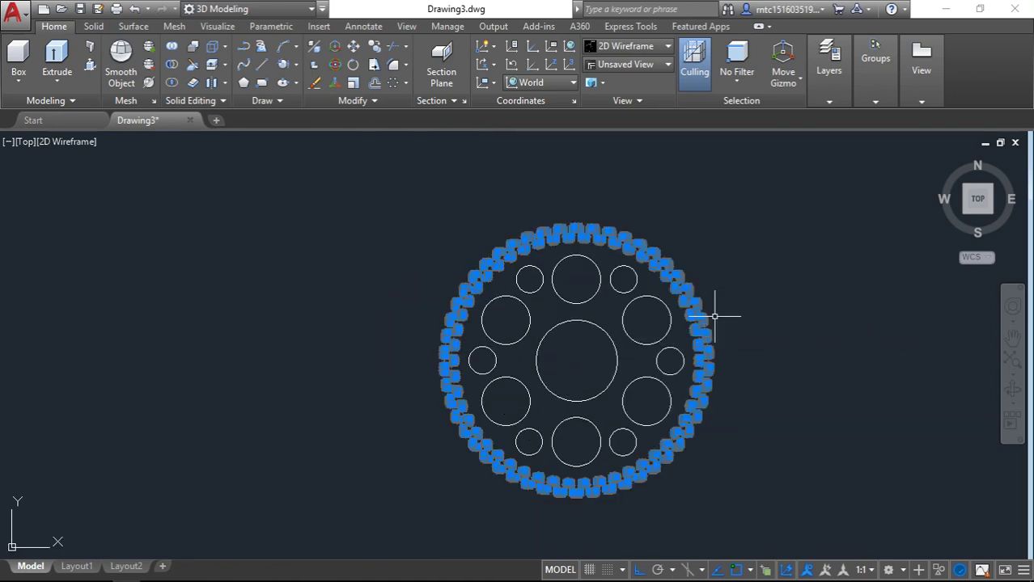
{"action": "left_click", "coordinate": [708, 356]}
{"action": "type", "text": "c"}
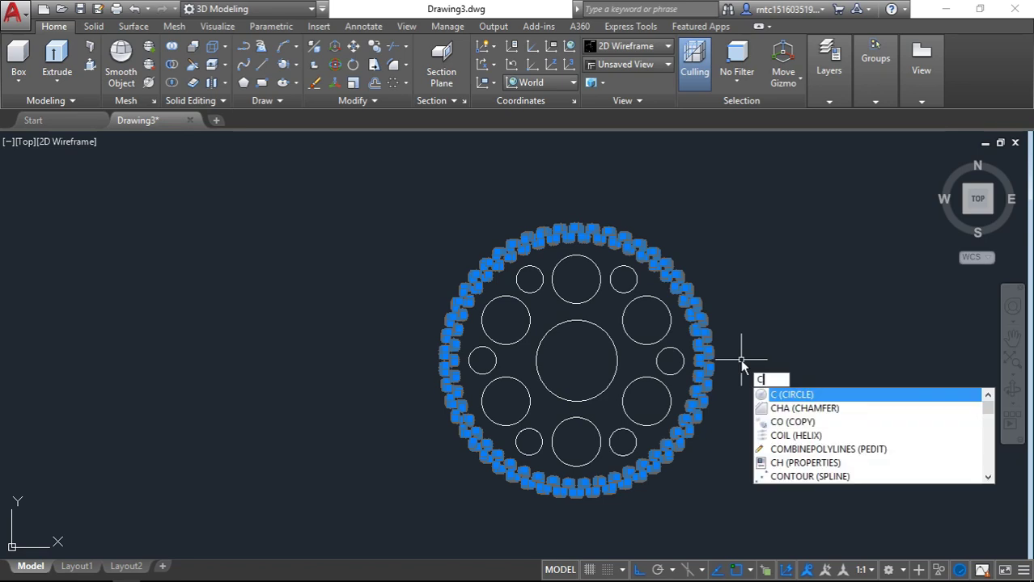
{"action": "type", "text": "o"}
{"action": "left_click", "coordinate": [792, 394]}
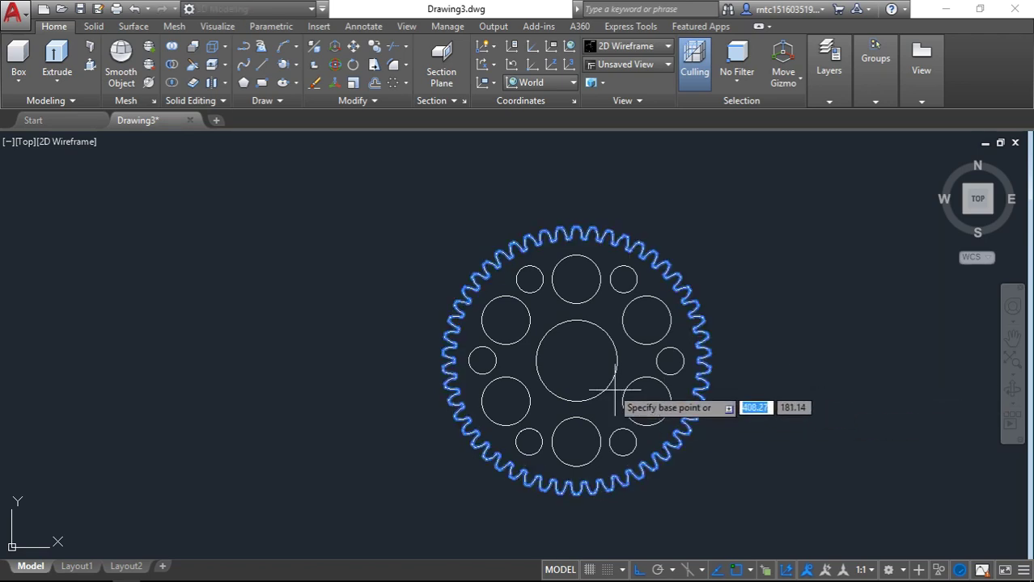
{"action": "left_click", "coordinate": [575, 361]}
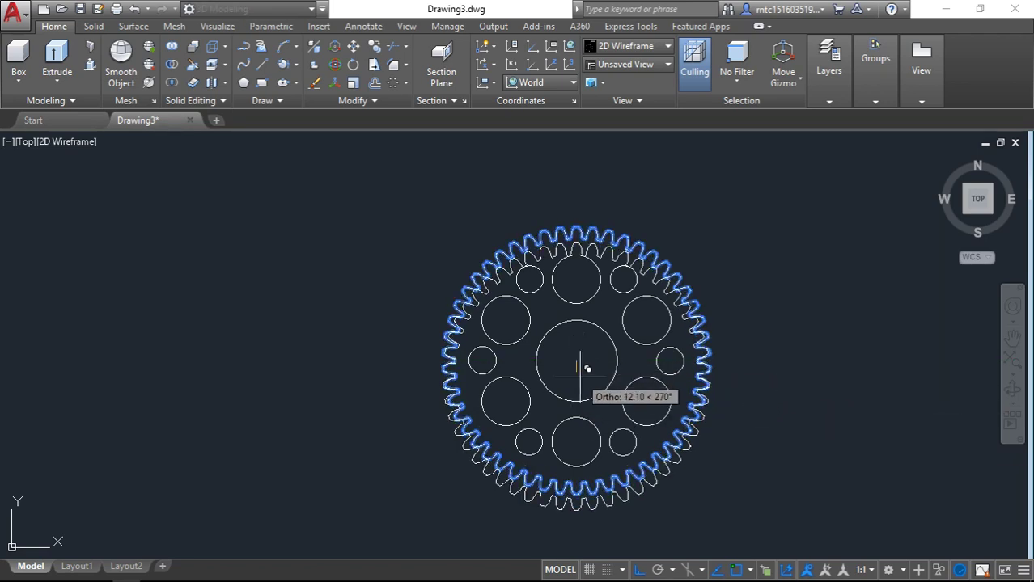
{"action": "key", "text": "Escape"}
{"action": "left_click", "coordinate": [706, 340]}
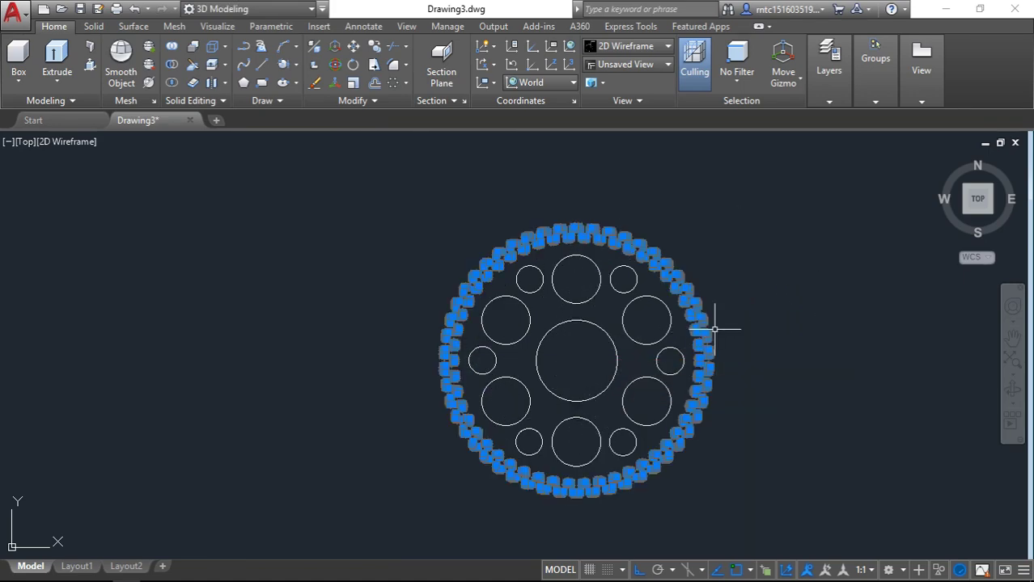
{"action": "key", "text": "Escape"}
{"action": "left_click", "coordinate": [709, 330]}
Scale a copy of the outline by 0.25 about the gear centre.
{"action": "scroll", "coordinate": [691, 318], "scroll_direction": "up", "scroll_amount": 3}
{"action": "scroll", "coordinate": [725, 277], "scroll_direction": "up", "scroll_amount": 1}
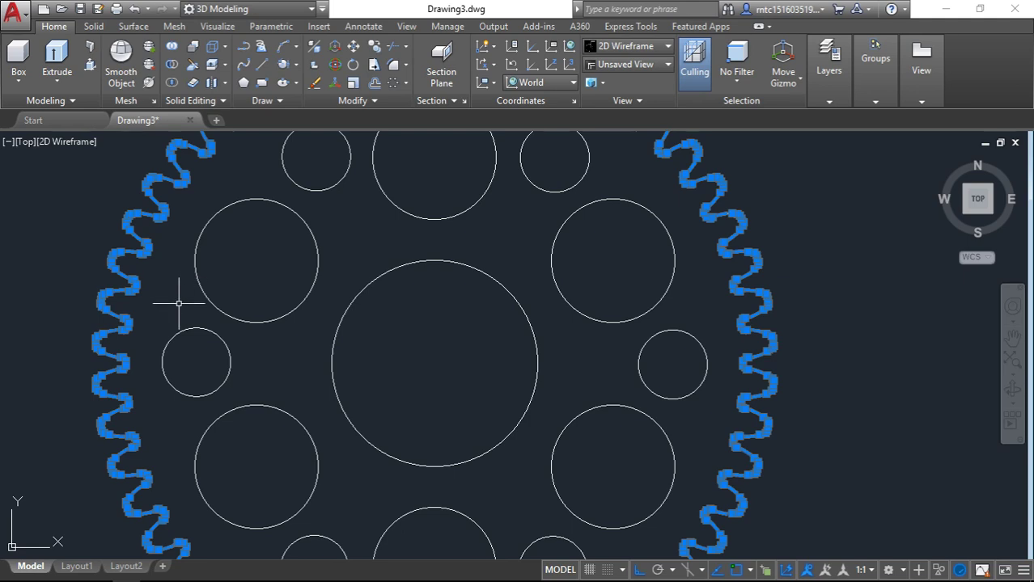
{"action": "type", "text": "sc"}
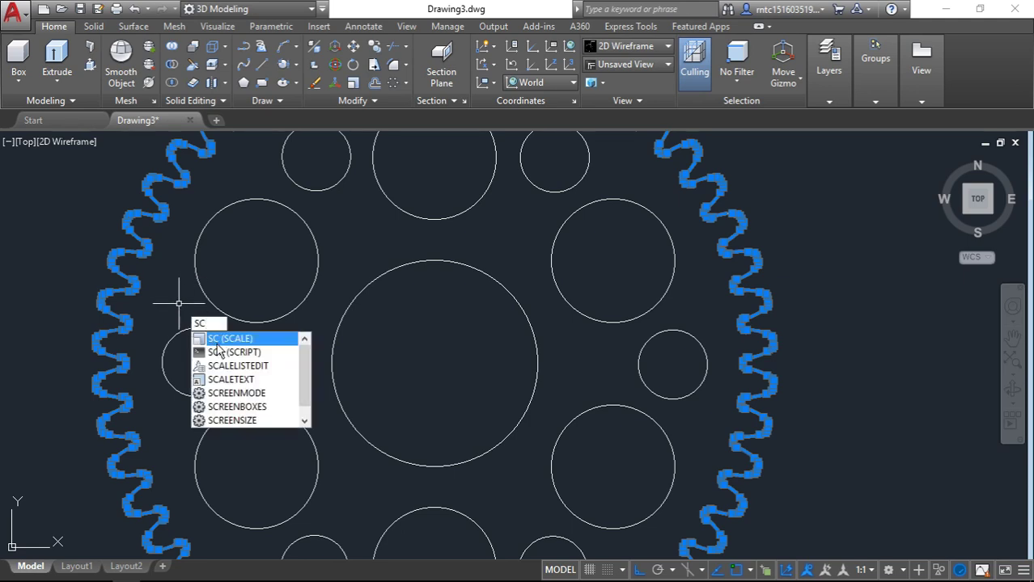
{"action": "key", "text": "Return"}
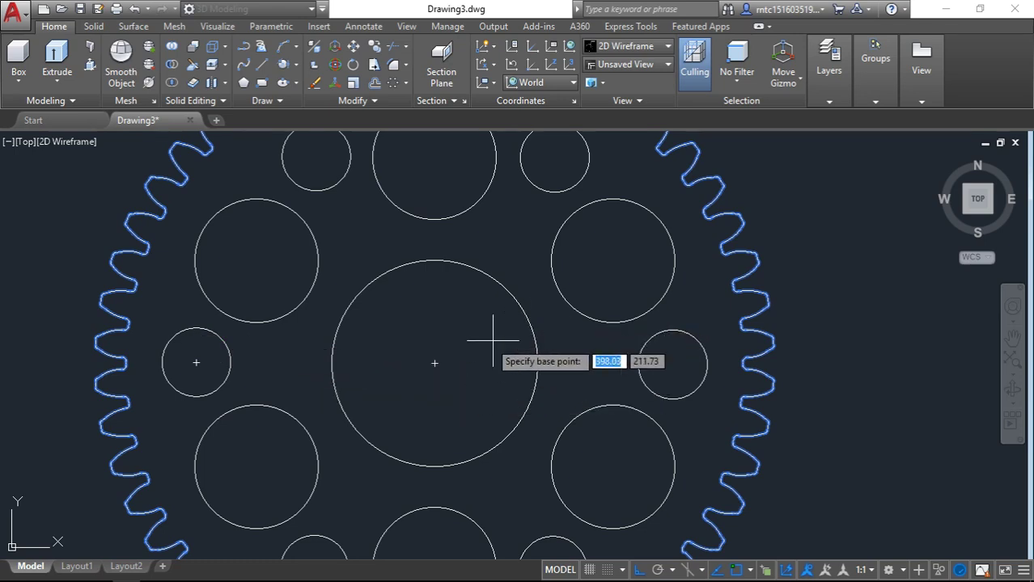
{"action": "left_click", "coordinate": [435, 363]}
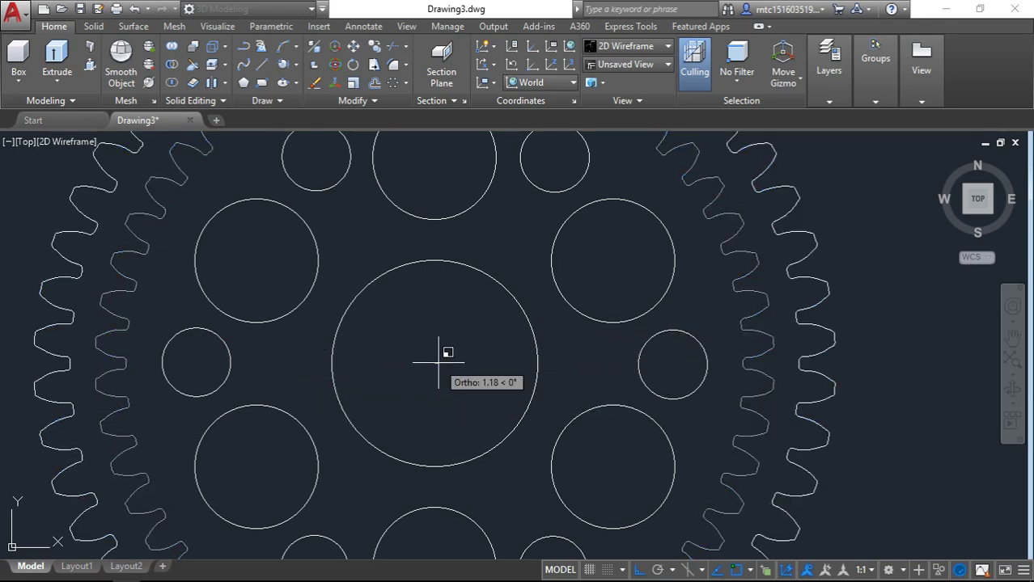
{"action": "type", "text": ".25"}
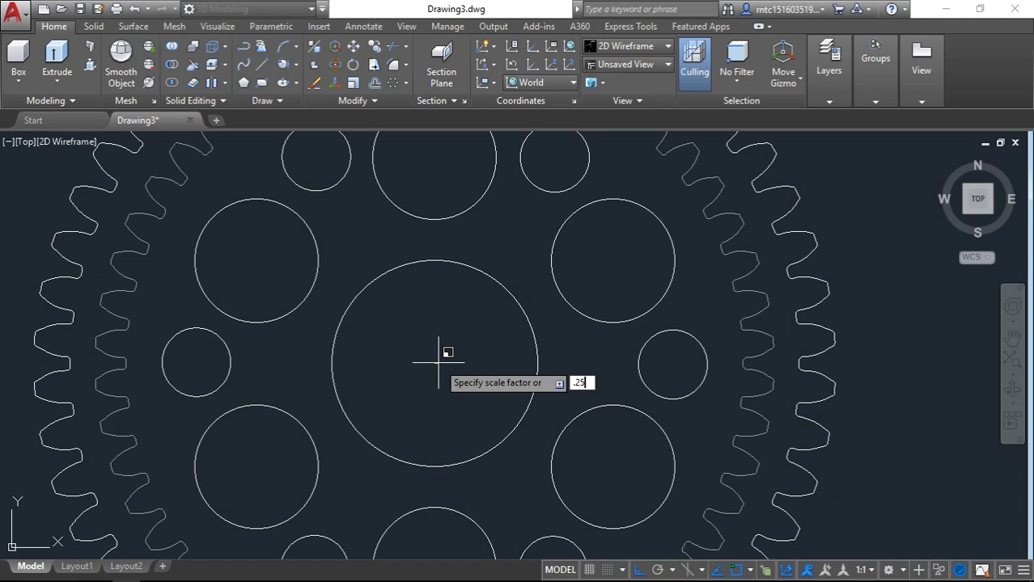
{"action": "key", "text": "Return"}
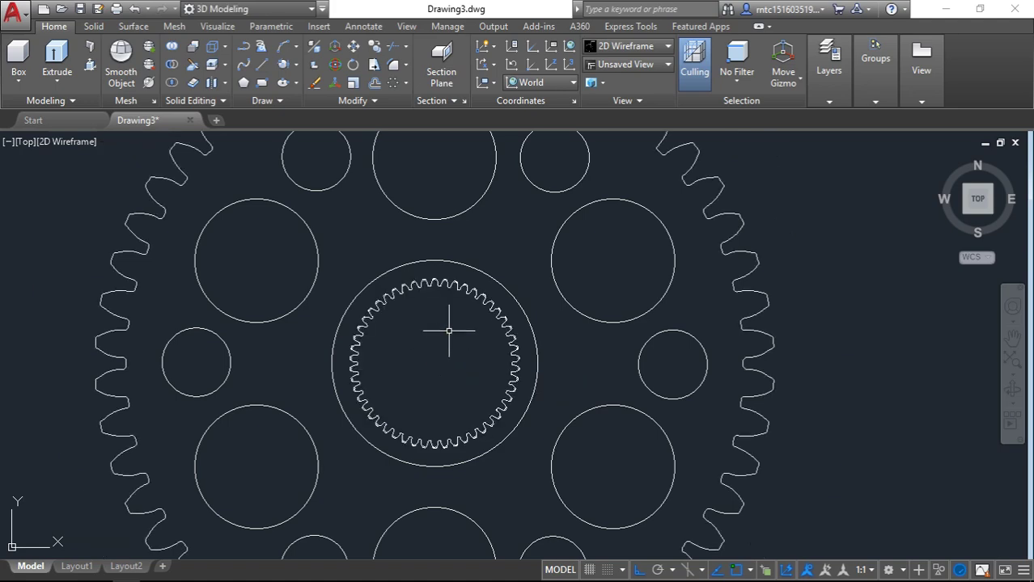
{"action": "scroll", "coordinate": [522, 263], "scroll_direction": "down", "scroll_amount": 2}
Recentre the flat gear and switch to an isometric view of it.
{"action": "scroll", "coordinate": [491, 288], "scroll_direction": "down", "scroll_amount": 2}
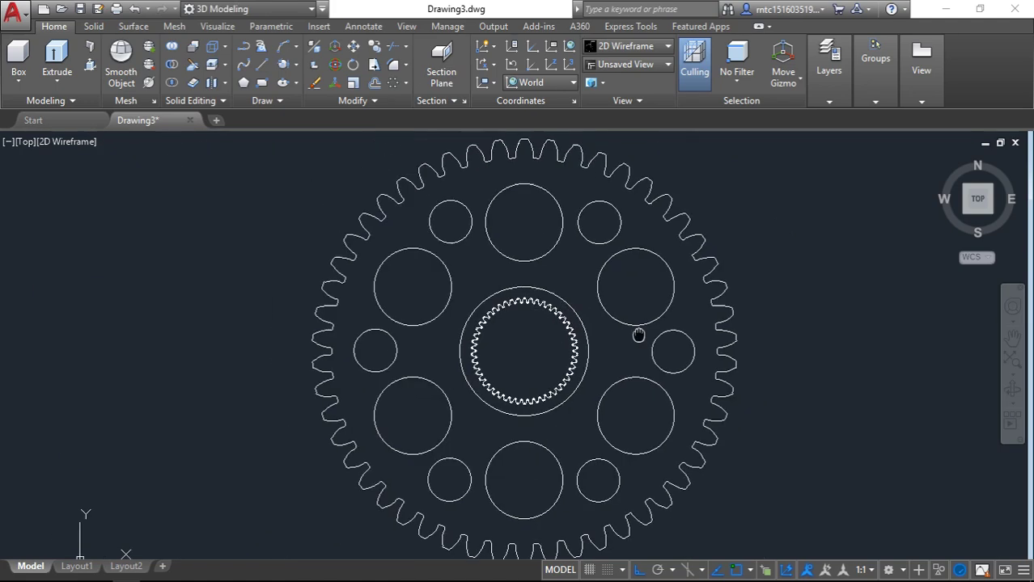
{"action": "mouse_move", "coordinate": [636, 330]}
{"action": "middle_mouse_down"}
{"action": "mouse_move", "coordinate": [743, 362]}
{"action": "mouse_move", "coordinate": [478, 319]}
{"action": "middle_mouse_up"}
{"action": "scroll", "coordinate": [738, 353], "scroll_direction": "down", "scroll_amount": 2}
{"action": "scroll", "coordinate": [478, 319], "scroll_direction": "up", "scroll_amount": 2}
{"action": "scroll", "coordinate": [525, 324], "scroll_direction": "down", "scroll_amount": 1}
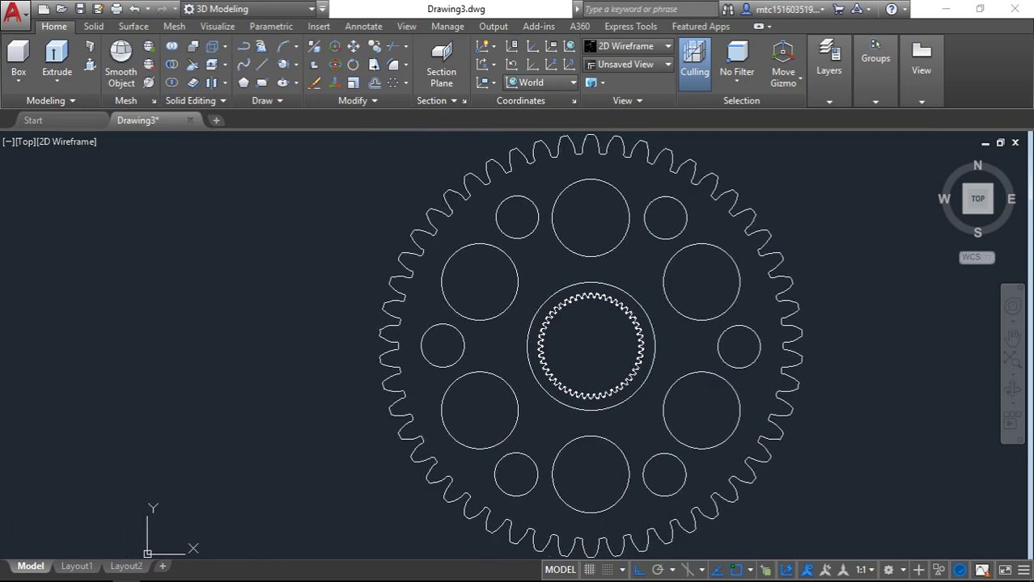
{"action": "scroll", "coordinate": [584, 324], "scroll_direction": "up", "scroll_amount": 1}
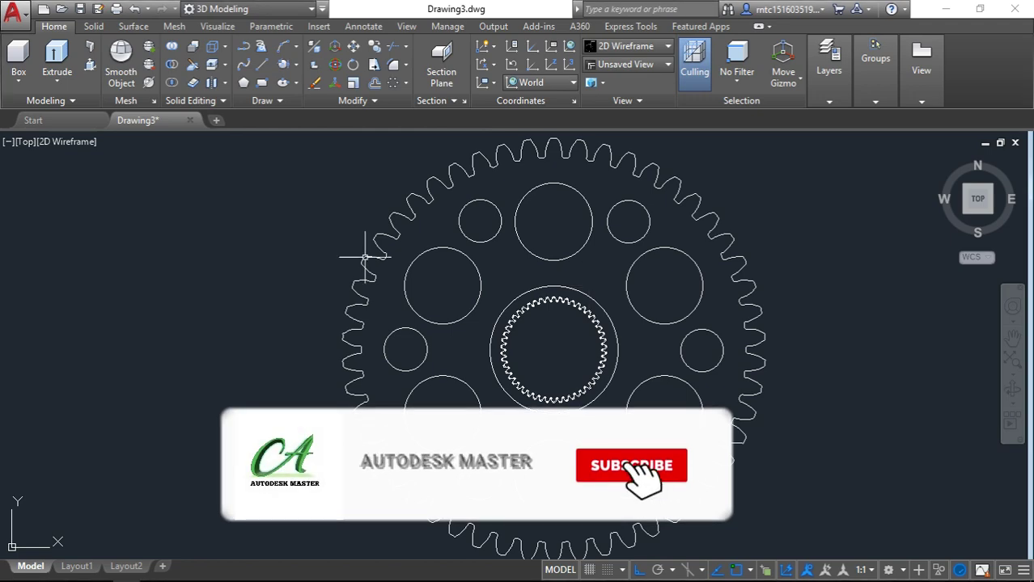
{"action": "left_click", "coordinate": [965, 213]}
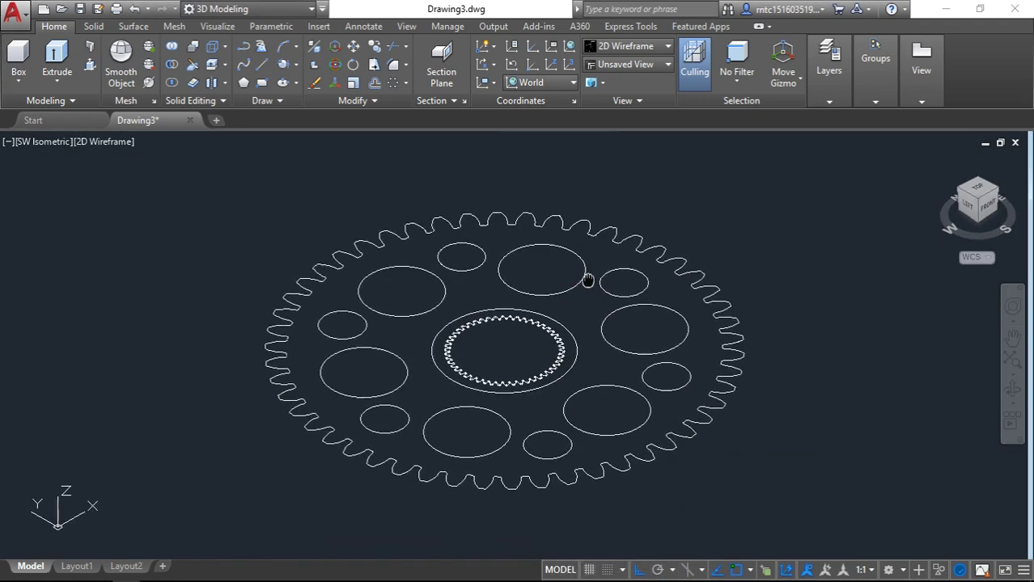
{"action": "scroll", "coordinate": [151, 321], "scroll_direction": "up", "scroll_amount": 2}
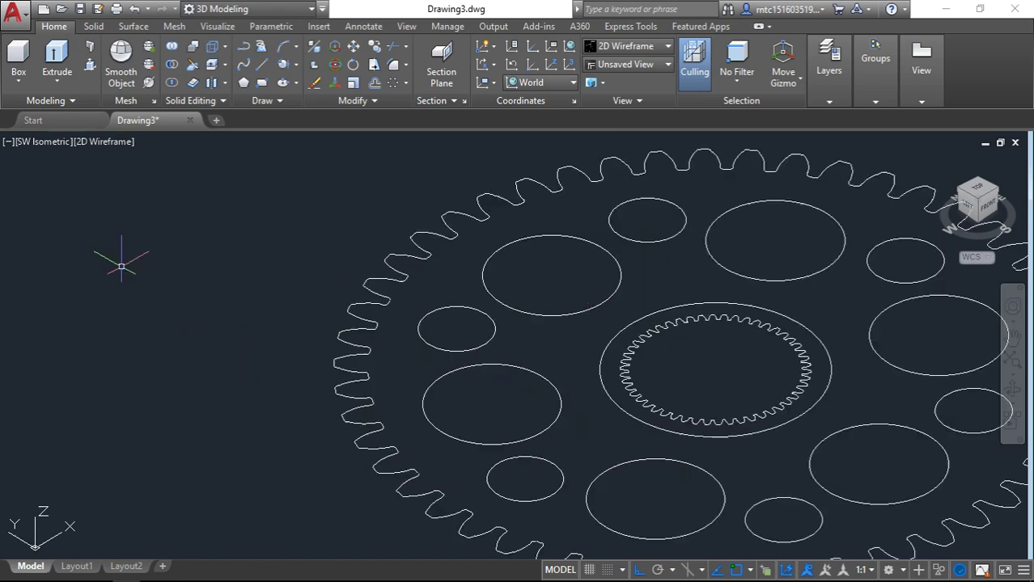
{"action": "scroll", "coordinate": [176, 267], "scroll_direction": "down", "scroll_amount": 3}
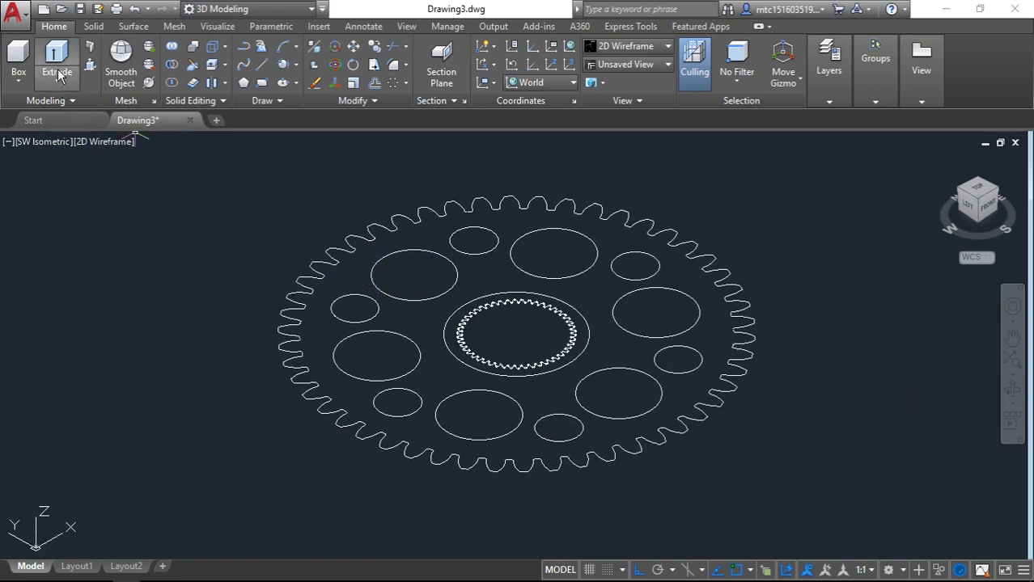
Extrude the toothed outer profile to a height of 15.
{"action": "left_click", "coordinate": [285, 367]}
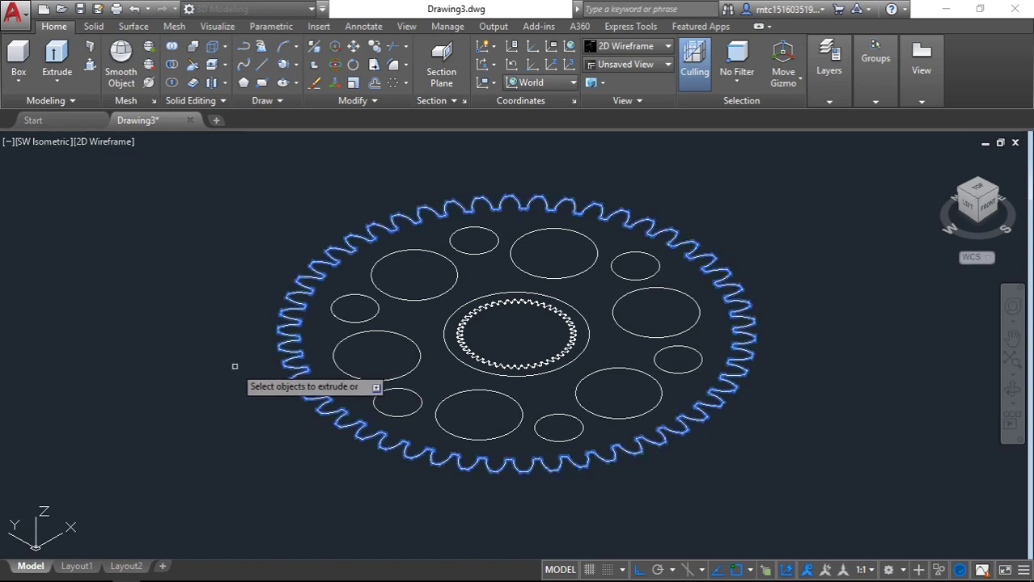
{"action": "key", "text": "Return"}
{"action": "type", "text": "15"}
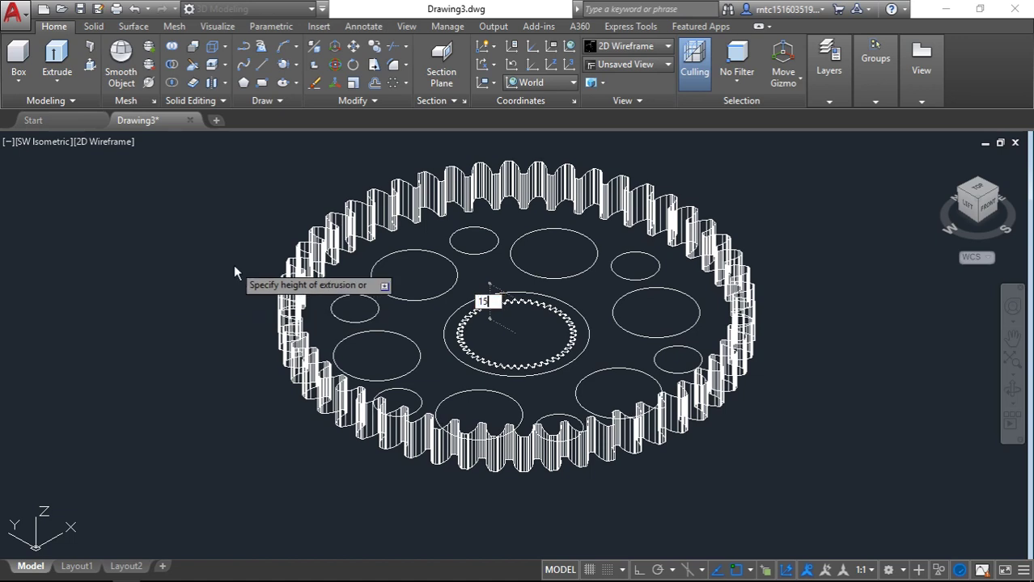
{"action": "key", "text": "Return"}
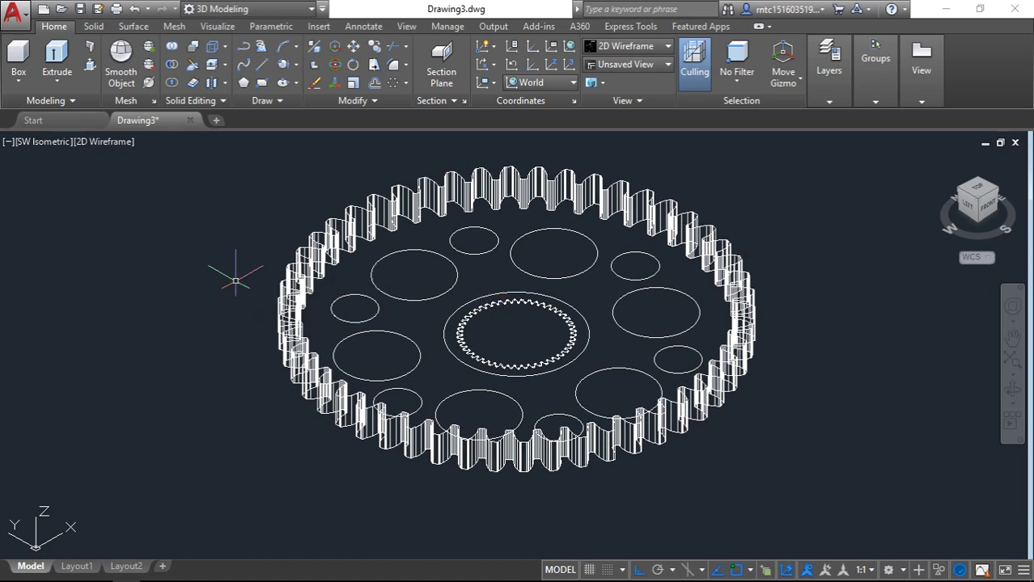
Draw a large circle centred on the hub just inside the teeth.
{"action": "type", "text": "c"}
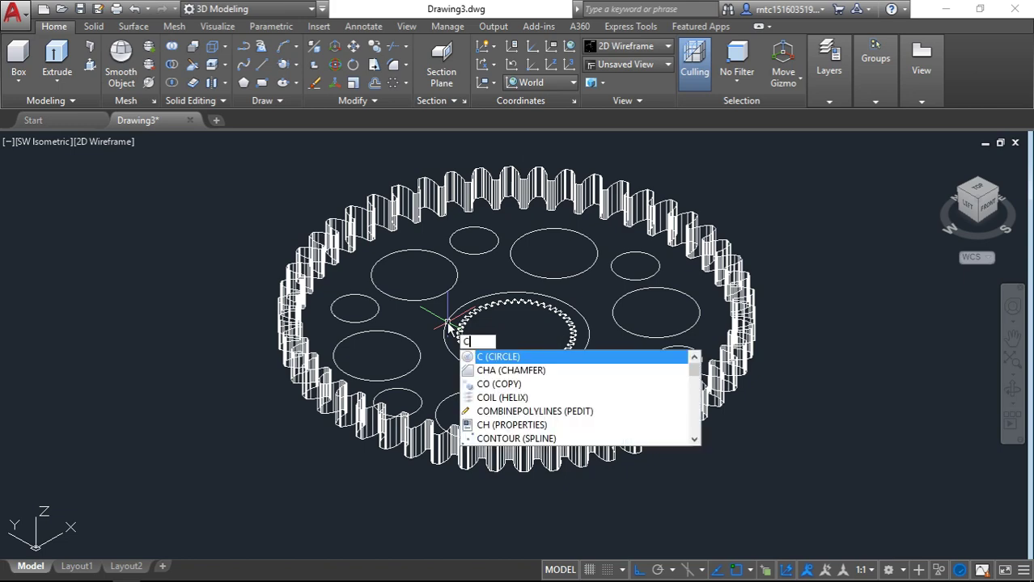
{"action": "key", "text": "Return"}
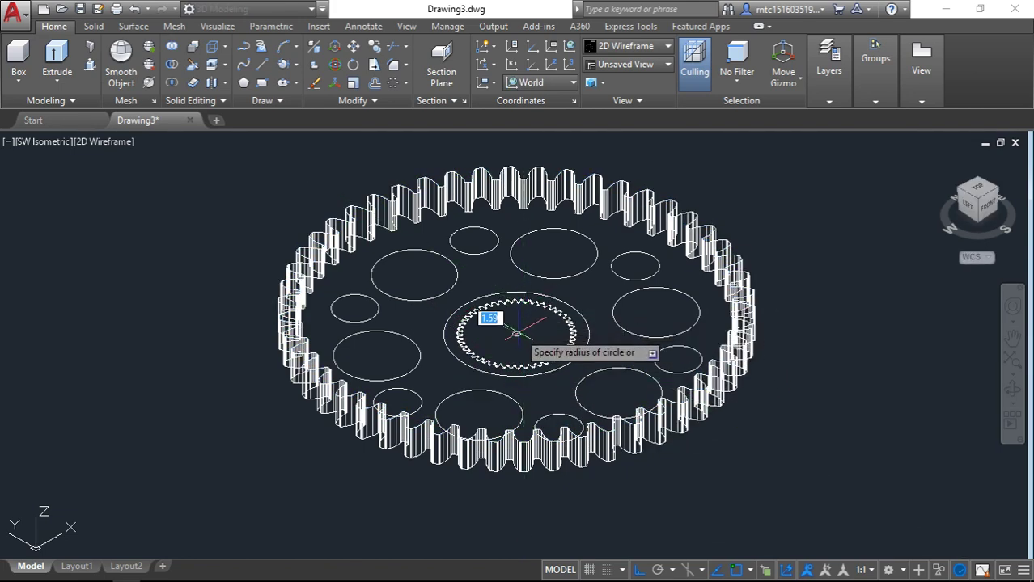
{"action": "left_click", "coordinate": [516, 333]}
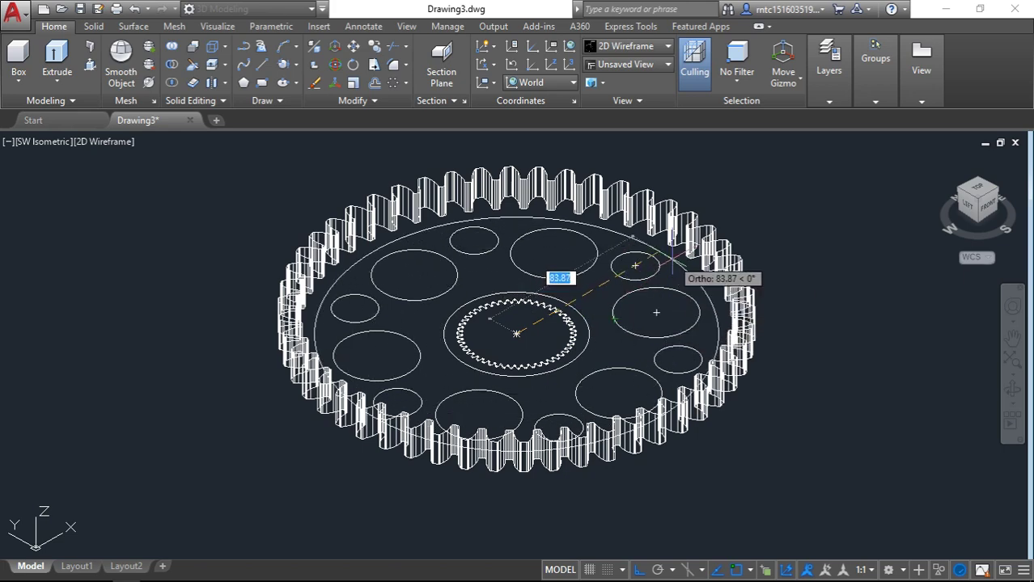
{"action": "type", "text": "8"}
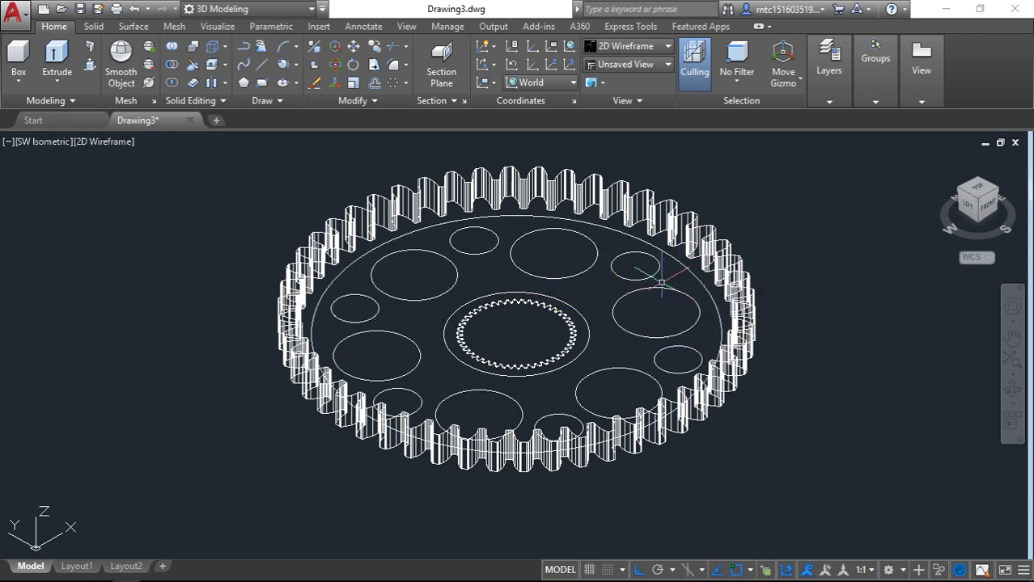
{"action": "type", "text": "c"}
{"action": "key", "text": "Return"}
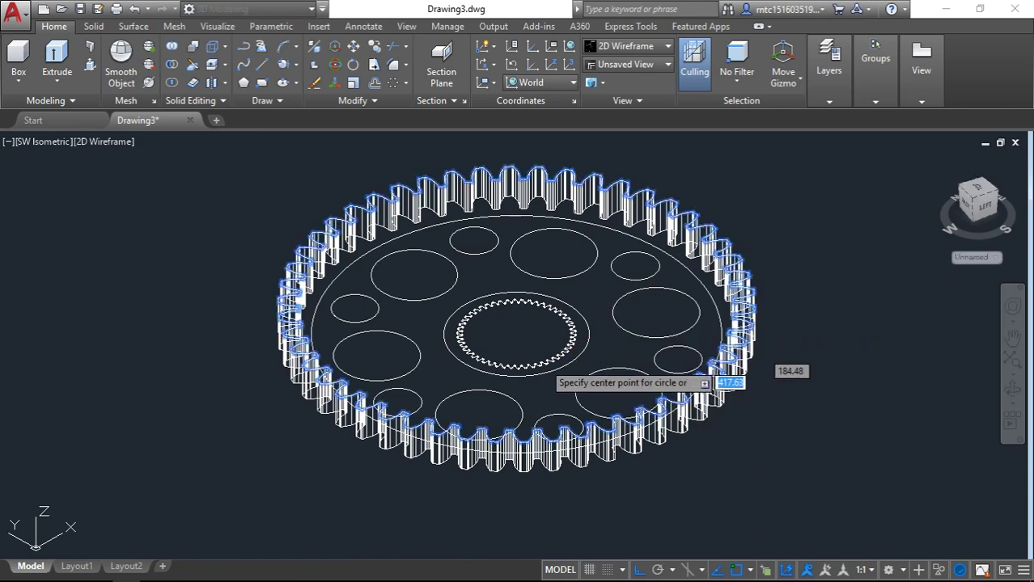
{"action": "key", "text": "Escape"}
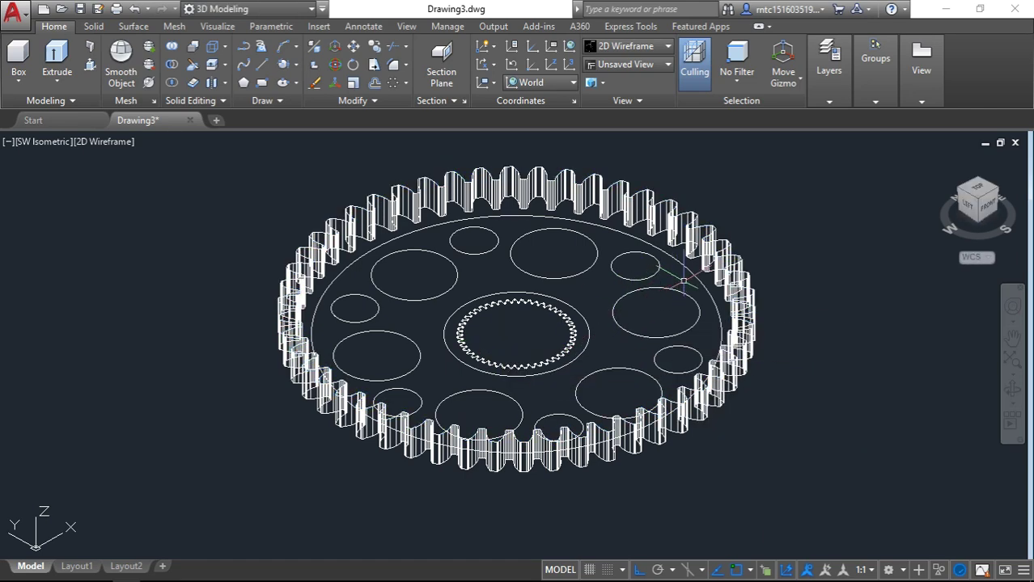
Copy the large circle 10 units above itself, then launch EXT.
{"action": "left_click", "coordinate": [684, 278]}
{"action": "type", "text": "c"}
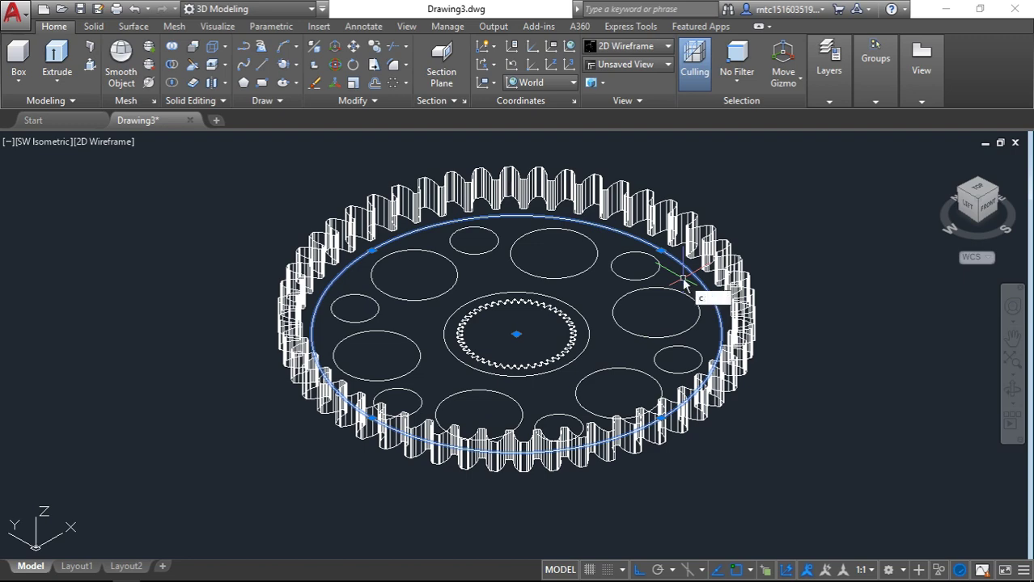
{"action": "type", "text": "o"}
{"action": "key", "text": "Return"}
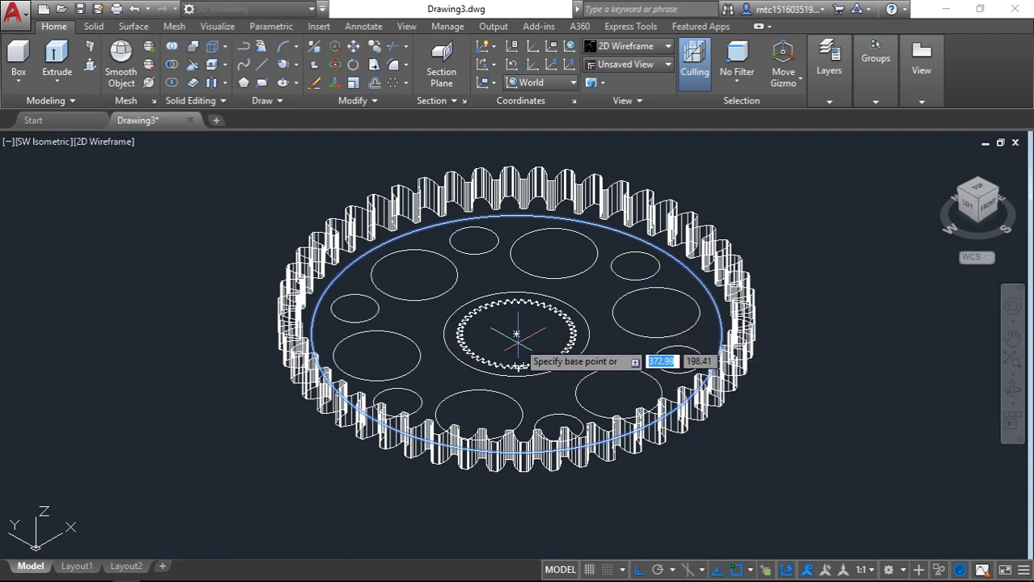
{"action": "left_click", "coordinate": [516, 334]}
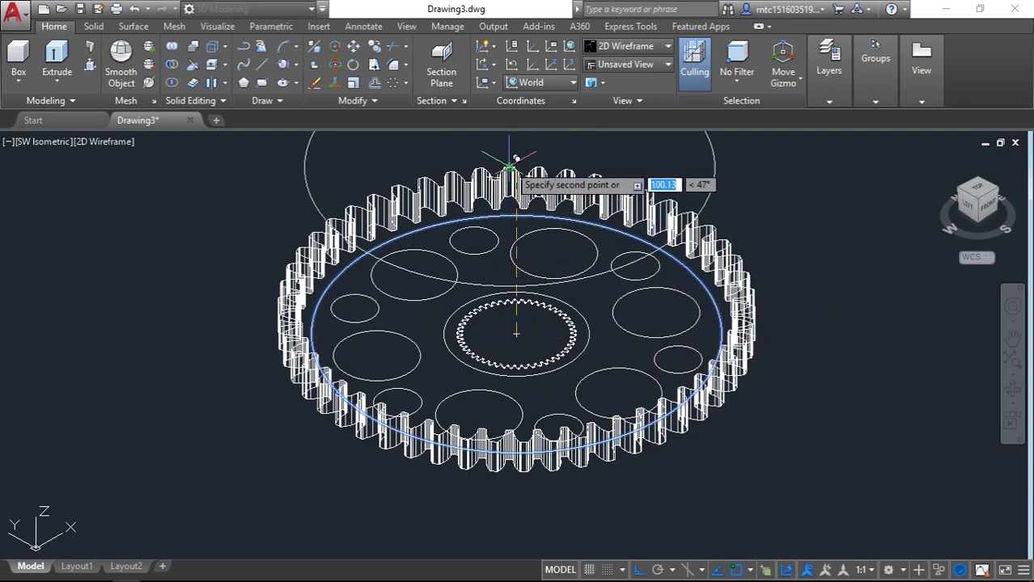
{"action": "middle_click_drag", "start_coordinate": [496, 180], "coordinate": [512, 265]}
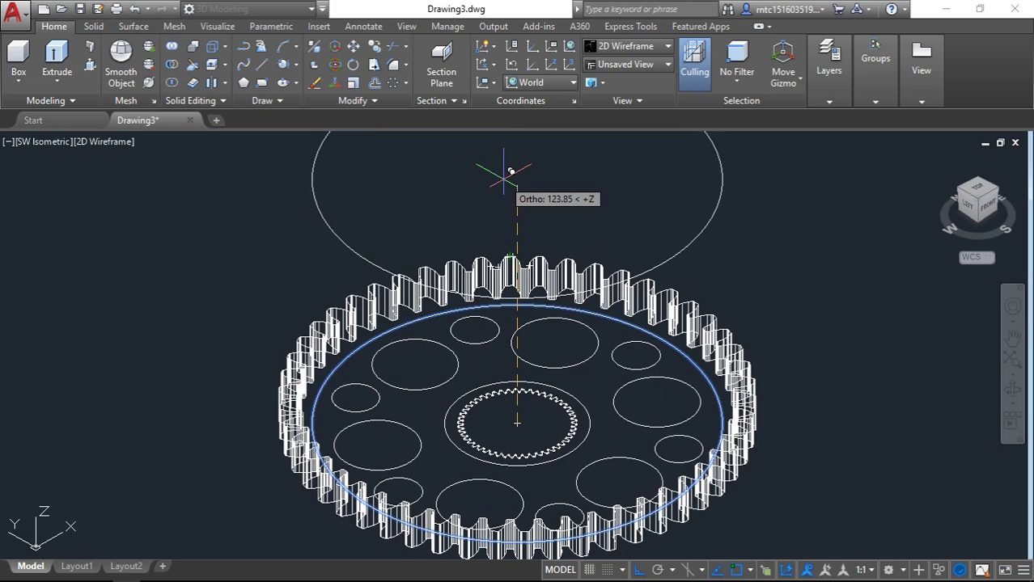
{"action": "type", "text": "1"}
{"action": "type", "text": "0"}
{"action": "key", "text": "Return"}
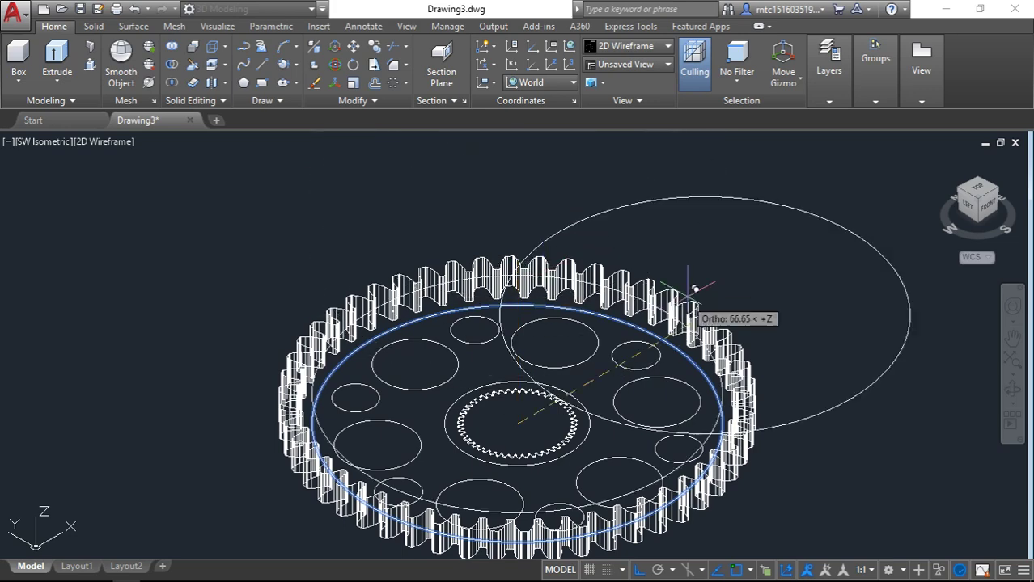
{"action": "key", "text": "Escape"}
{"action": "type", "text": "E"}
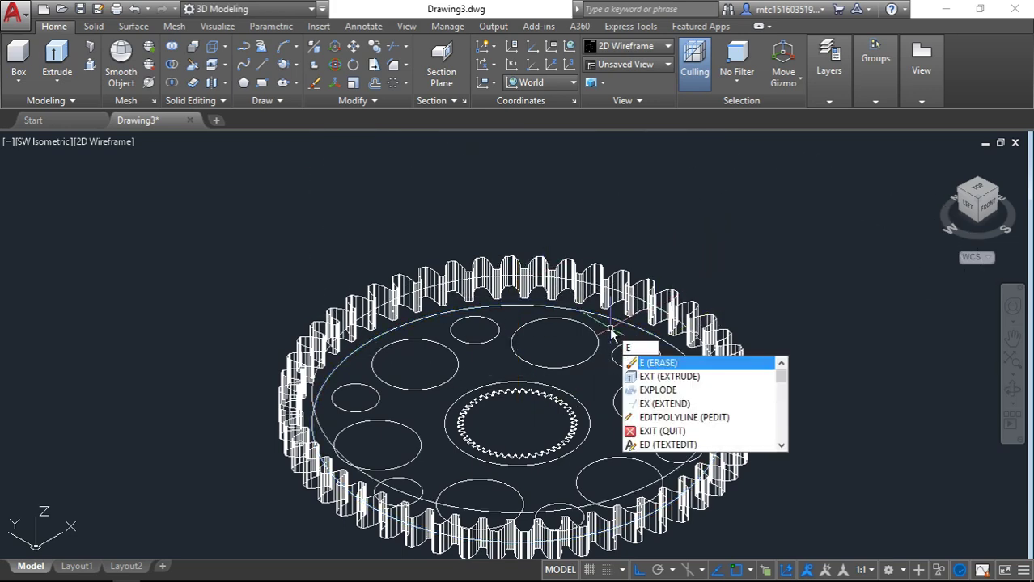
{"action": "type", "text": "XT"}
{"action": "key", "text": "Return"}
Extrude the large inner circle to a height of 3.
{"action": "left_click", "coordinate": [688, 360]}
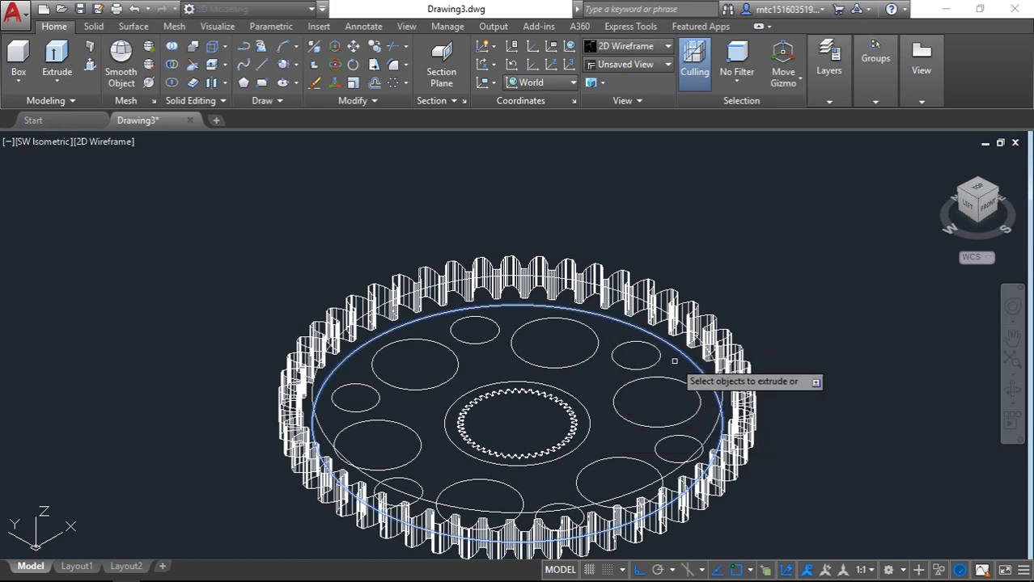
{"action": "key", "text": "Return"}
{"action": "type", "text": "3"}
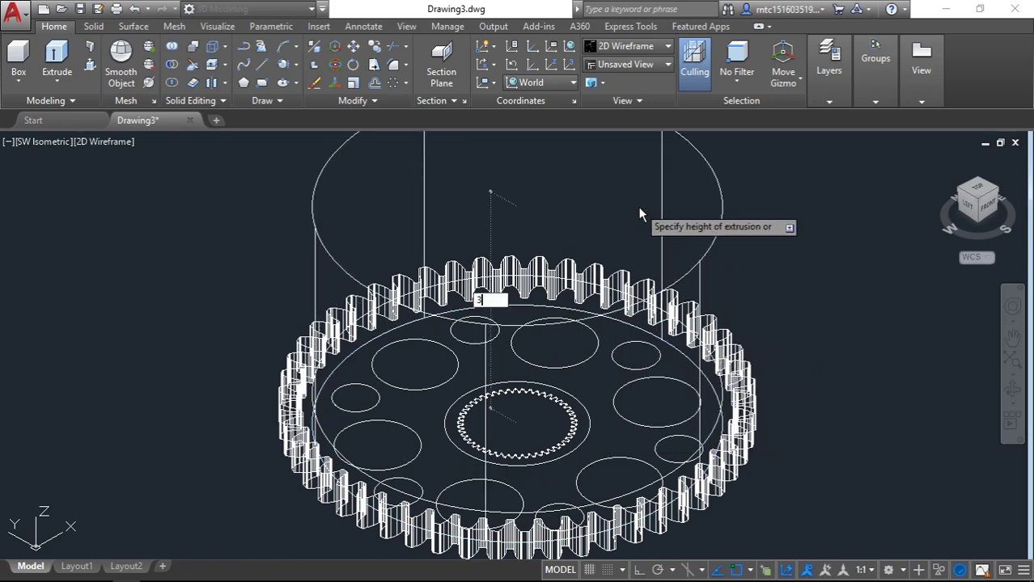
{"action": "key", "text": "Return"}
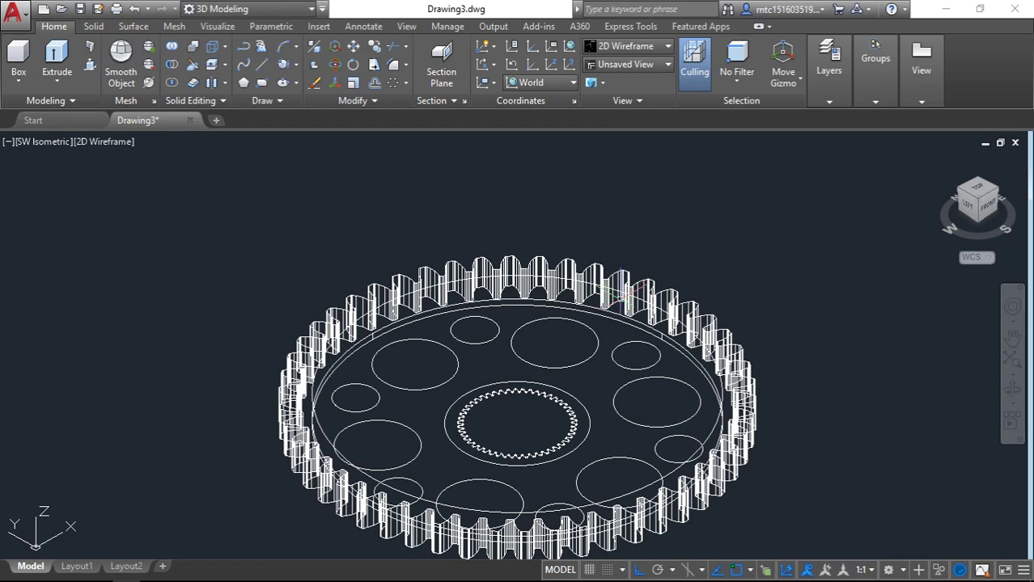
Extrude the other large circle, setting its height by clicking, then recentre the gear.
{"action": "left_click", "coordinate": [615, 285]}
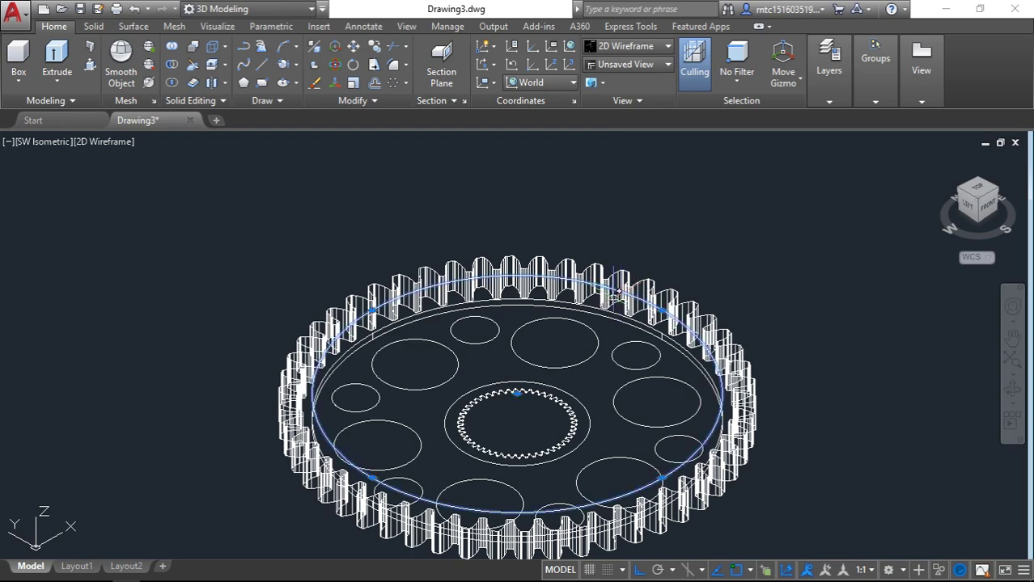
{"action": "type", "text": "ex"}
{"action": "left_click", "coordinate": [665, 347]}
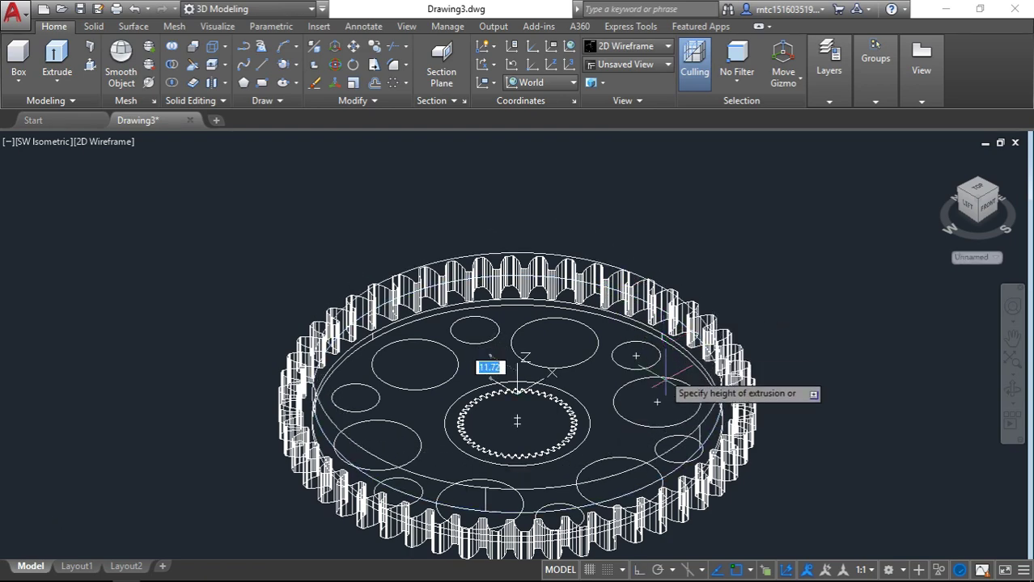
{"action": "left_click", "coordinate": [738, 524]}
{"action": "scroll", "coordinate": [526, 336], "scroll_direction": "up", "scroll_amount": 3}
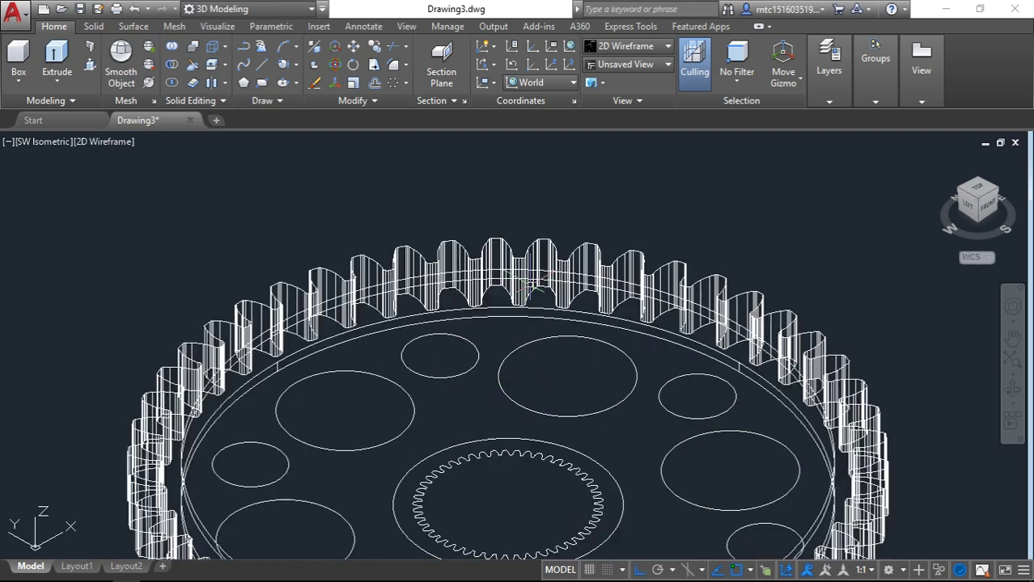
{"action": "scroll", "coordinate": [637, 307], "scroll_direction": "up", "scroll_amount": 1}
{"action": "scroll", "coordinate": [638, 355], "scroll_direction": "down", "scroll_amount": 1}
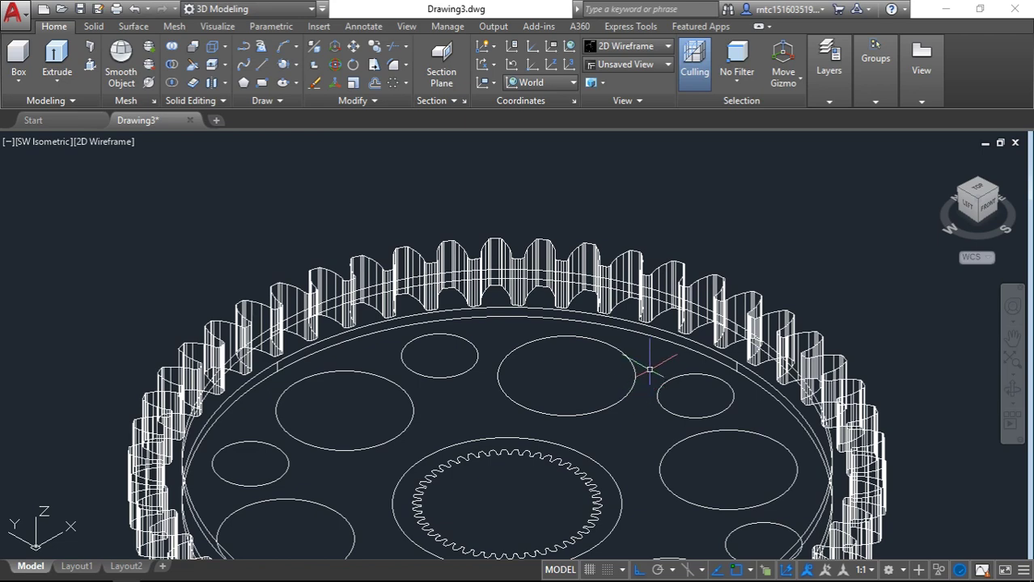
{"action": "middle_click_drag", "start_coordinate": [651, 365], "coordinate": [679, 282]}
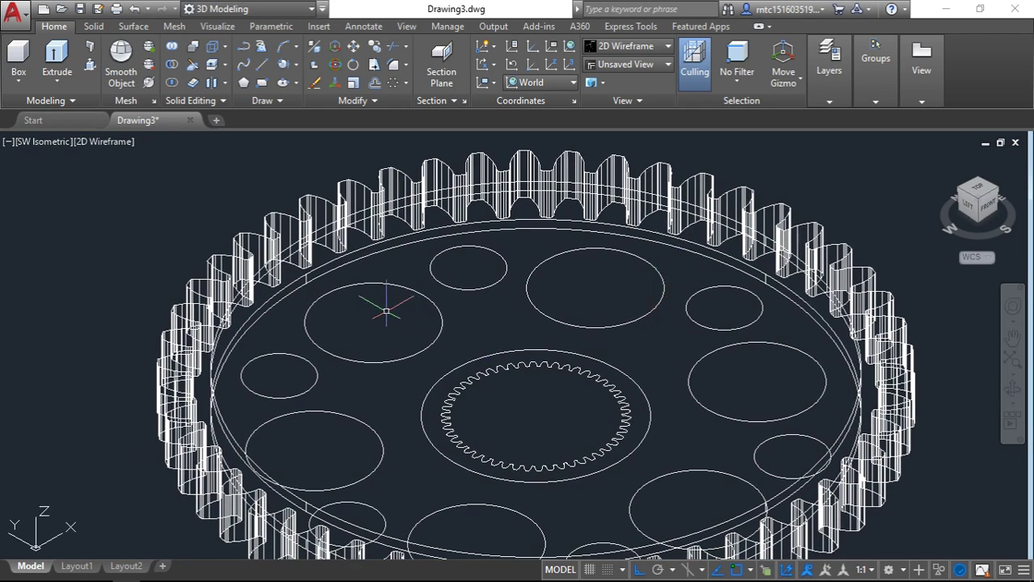
{"action": "scroll", "coordinate": [408, 351], "scroll_direction": "down", "scroll_amount": 2}
{"action": "scroll", "coordinate": [370, 321], "scroll_direction": "down", "scroll_amount": 1}
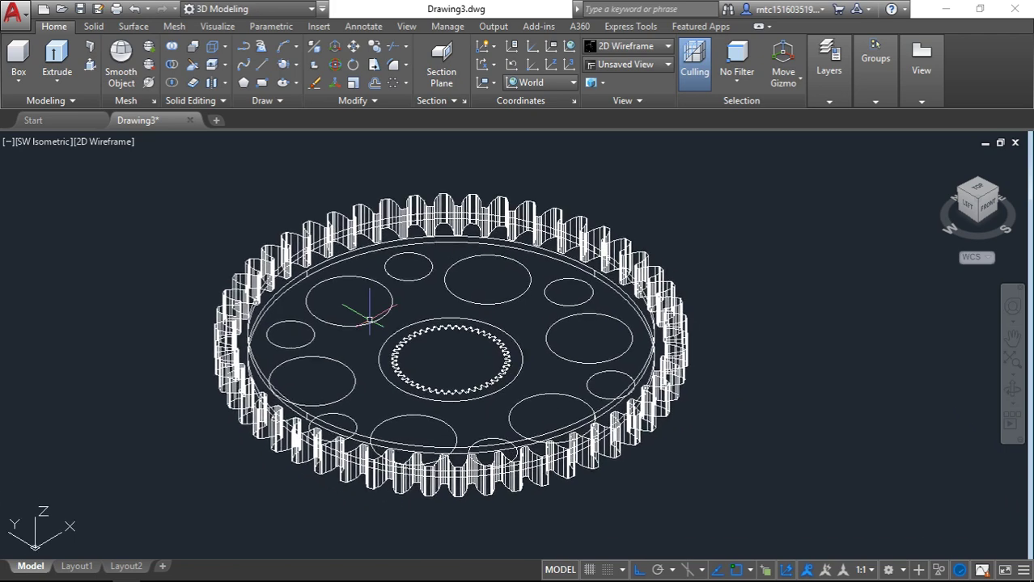
{"action": "middle_click_drag", "start_coordinate": [354, 318], "coordinate": [365, 349]}
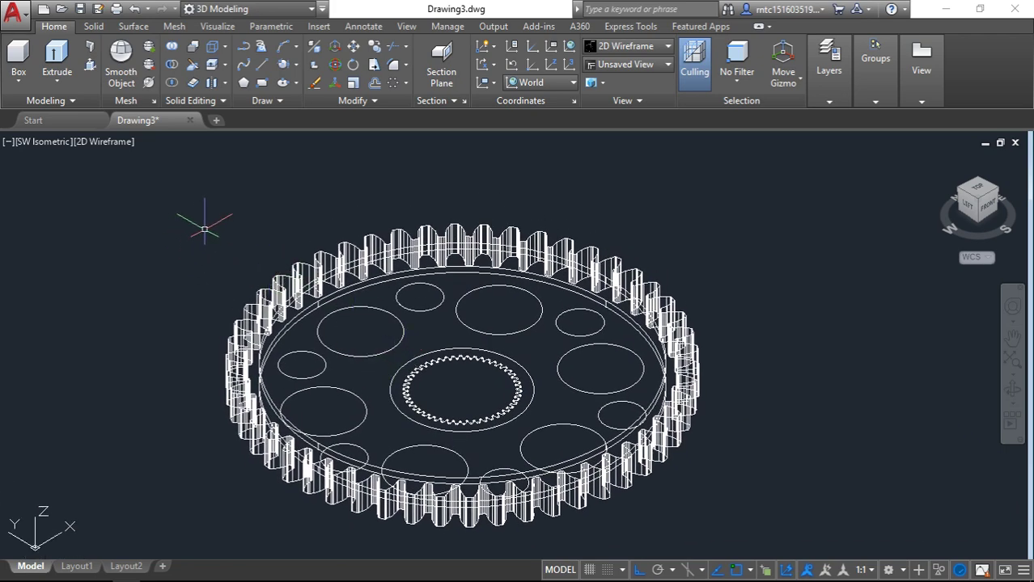
Switch to Realistic shading and start SUBTRACT with the gear body as the solid to keep.
{"action": "left_click", "coordinate": [111, 142]}
{"action": "left_click", "coordinate": [141, 230]}
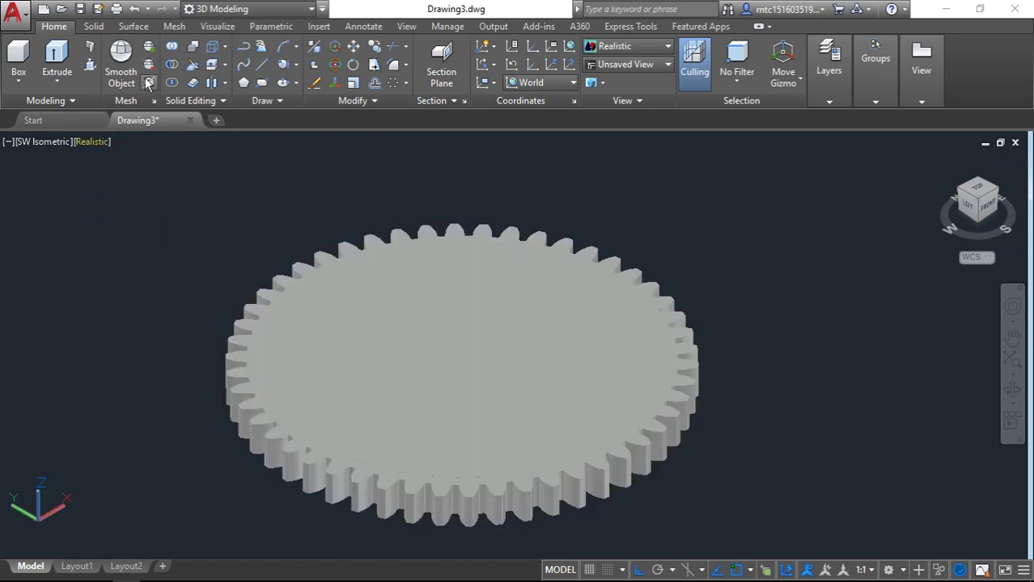
{"action": "left_click", "coordinate": [172, 70]}
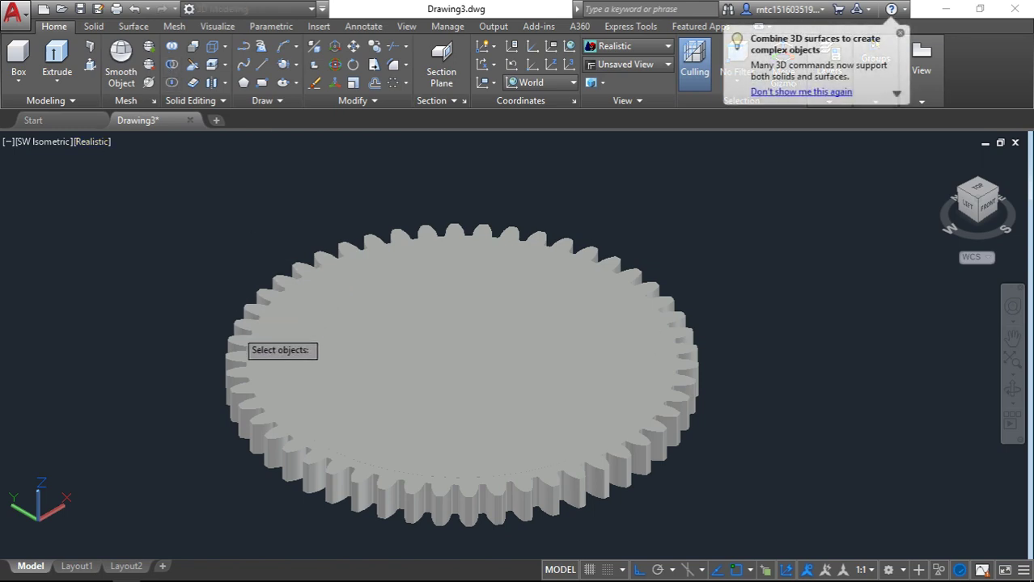
{"action": "left_click", "coordinate": [239, 321]}
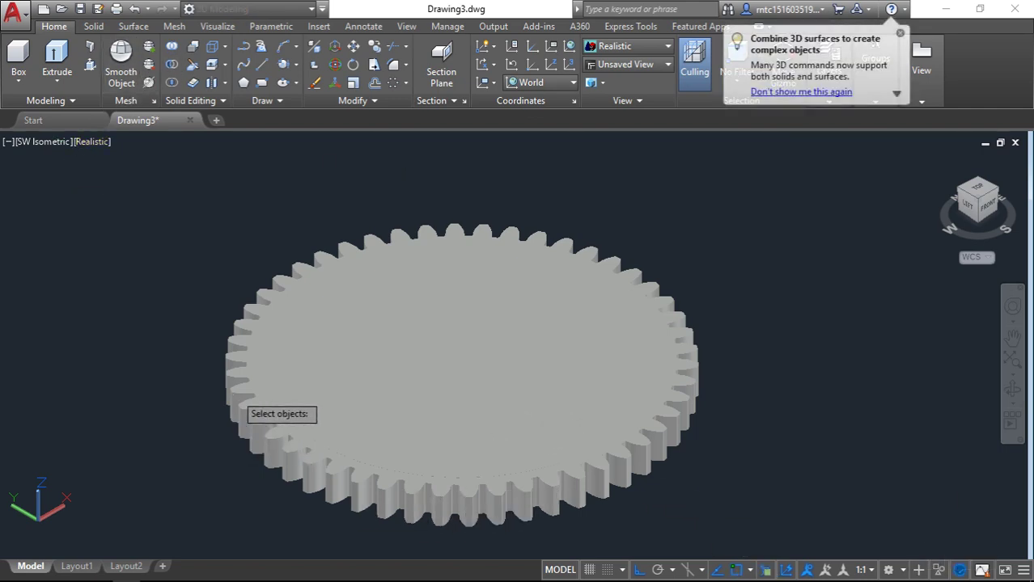
{"action": "left_click", "coordinate": [235, 372]}
{"action": "left_click", "coordinate": [446, 359]}
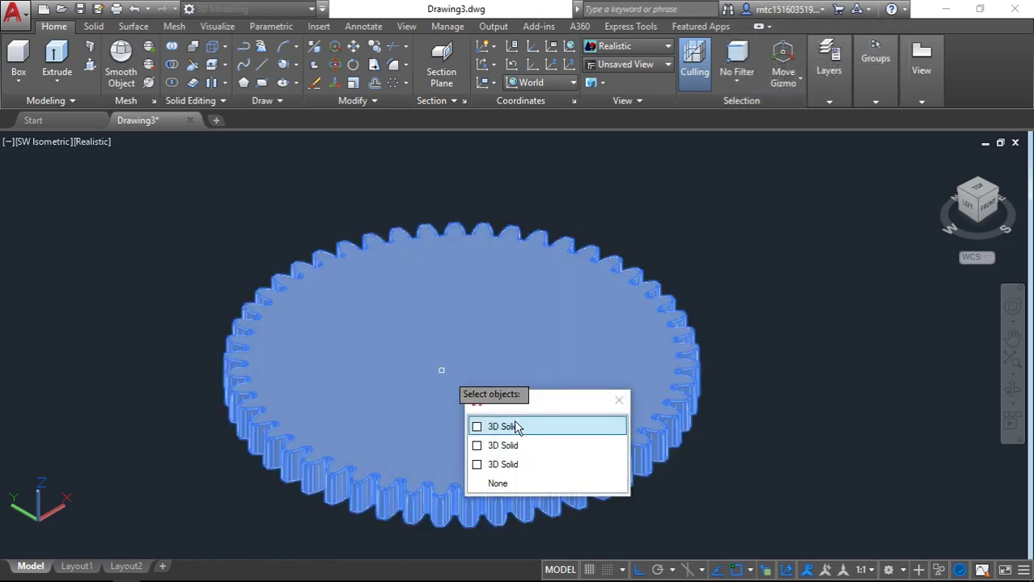
{"action": "left_click", "coordinate": [521, 446]}
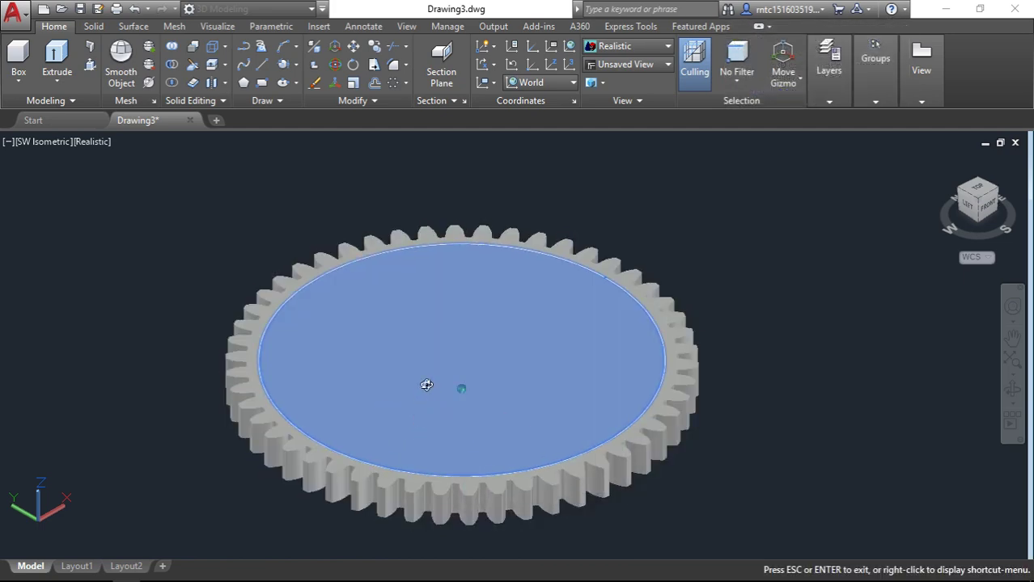
Pick the inner disc from the overlapping solids and cut it away, leaving a recessed face.
{"action": "mouse_move", "coordinate": [425, 383]}
{"action": "middle_mouse_down", "text": "shift"}
{"action": "mouse_move", "coordinate": [455, 298]}
{"action": "mouse_move", "coordinate": [453, 415]}
{"action": "middle_mouse_up", "text": "shift"}
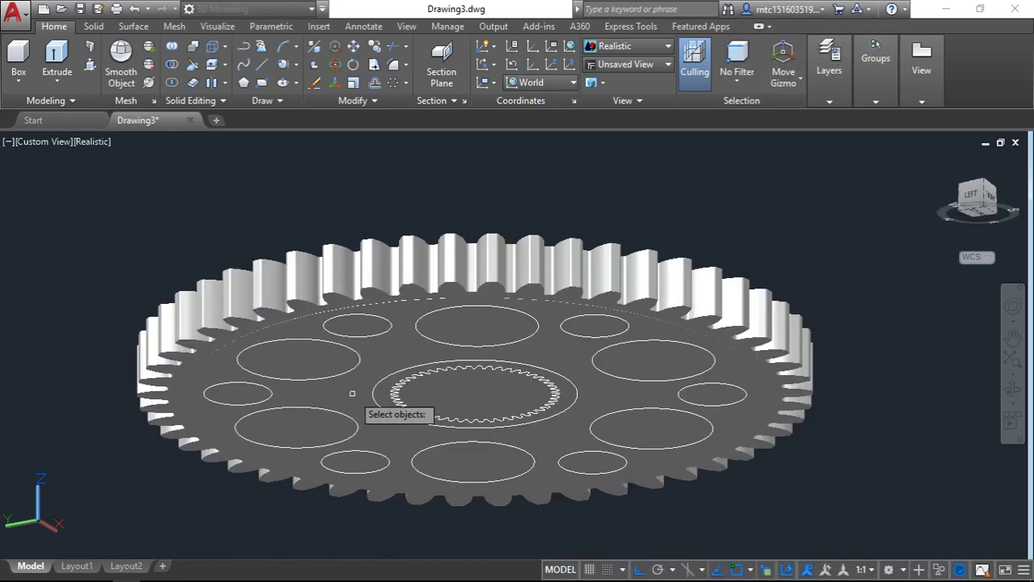
{"action": "left_click", "coordinate": [384, 350]}
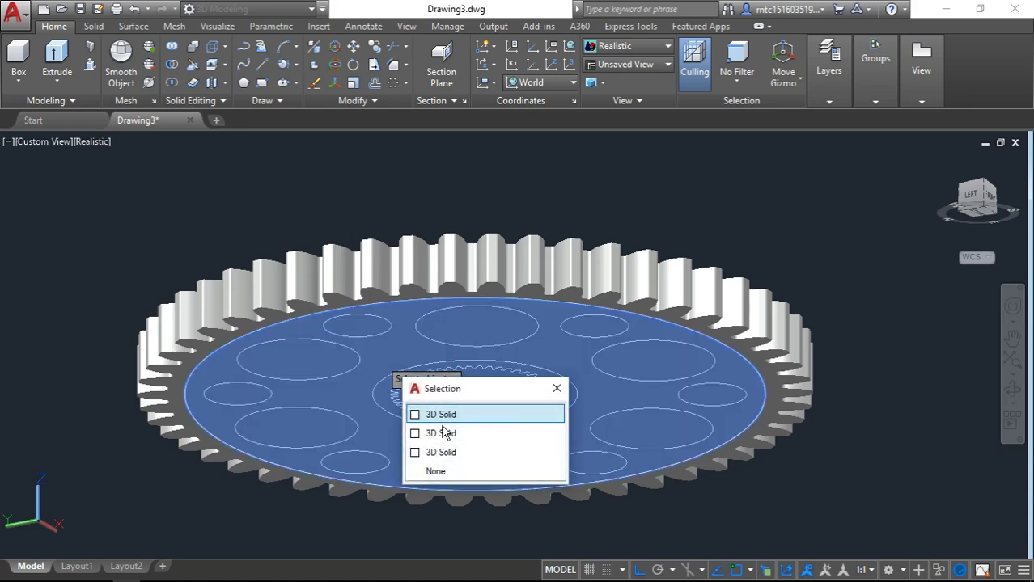
{"action": "left_click", "coordinate": [457, 417]}
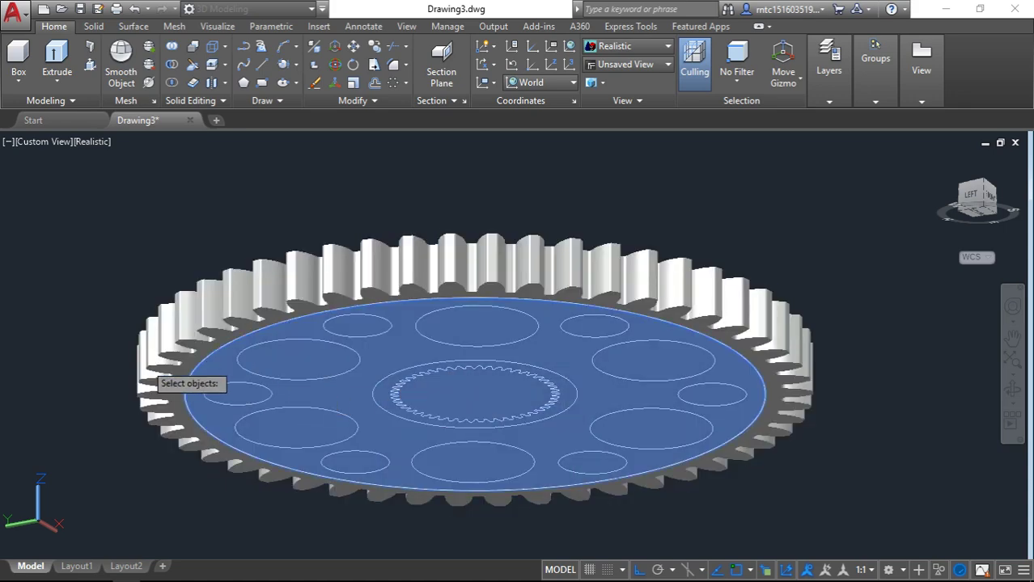
{"action": "key", "text": "Return"}
{"action": "middle_click_drag", "start_coordinate": [151, 366], "coordinate": [228, 458], "text": "shift"}
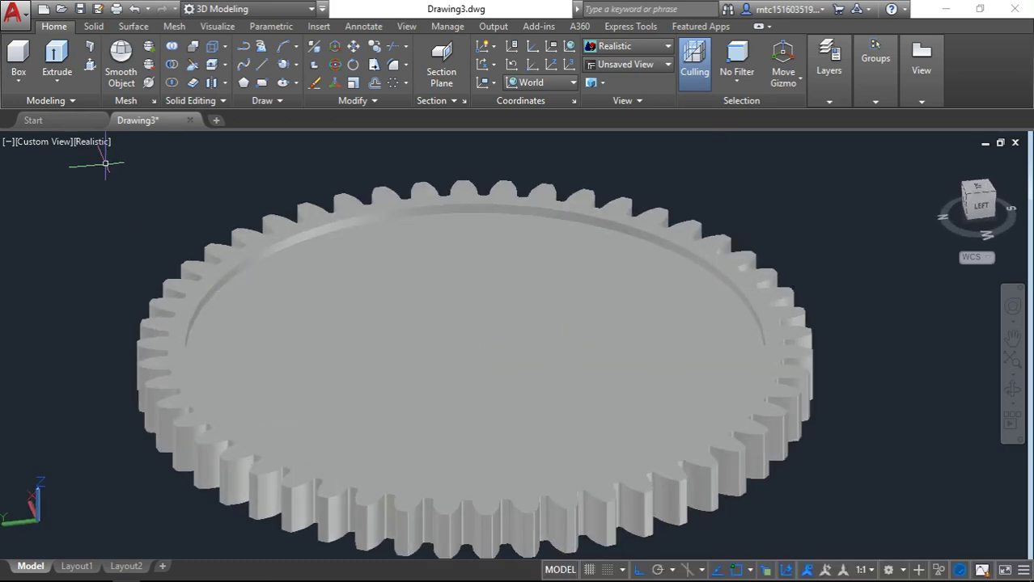
Switch the display to 2D Wireframe and start a circle at the gear centre, then cancel it.
{"action": "left_click", "coordinate": [94, 141]}
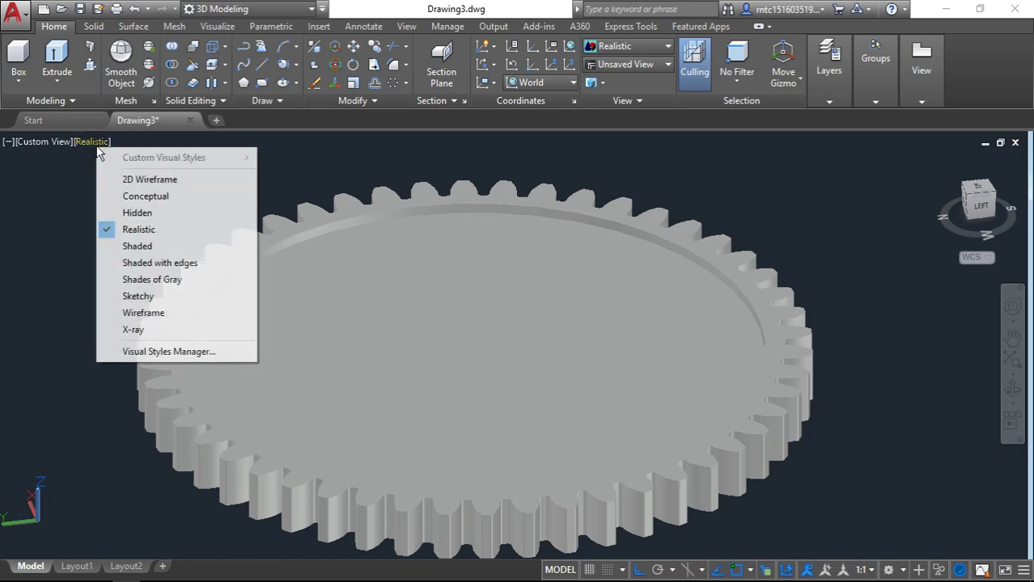
{"action": "left_click", "coordinate": [122, 179]}
{"action": "type", "text": "c"}
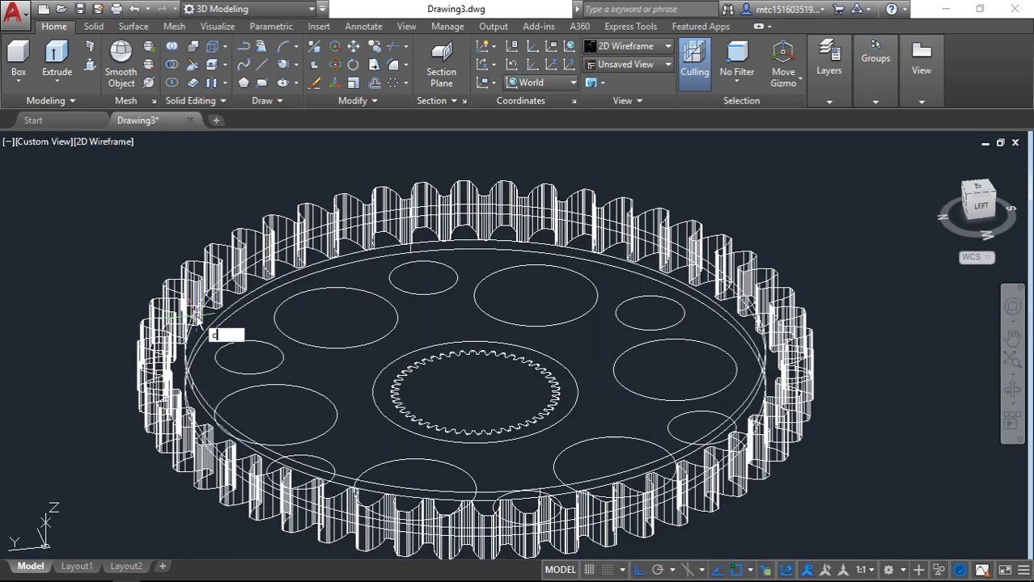
{"action": "key", "text": "Return"}
{"action": "scroll", "coordinate": [550, 461], "scroll_direction": "down", "scroll_amount": 2}
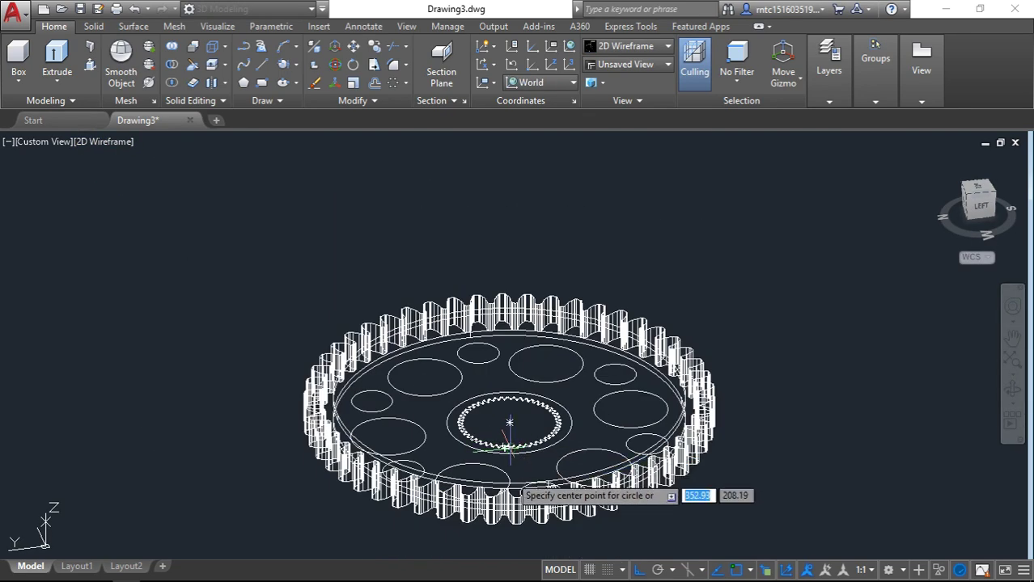
{"action": "left_click", "coordinate": [510, 423]}
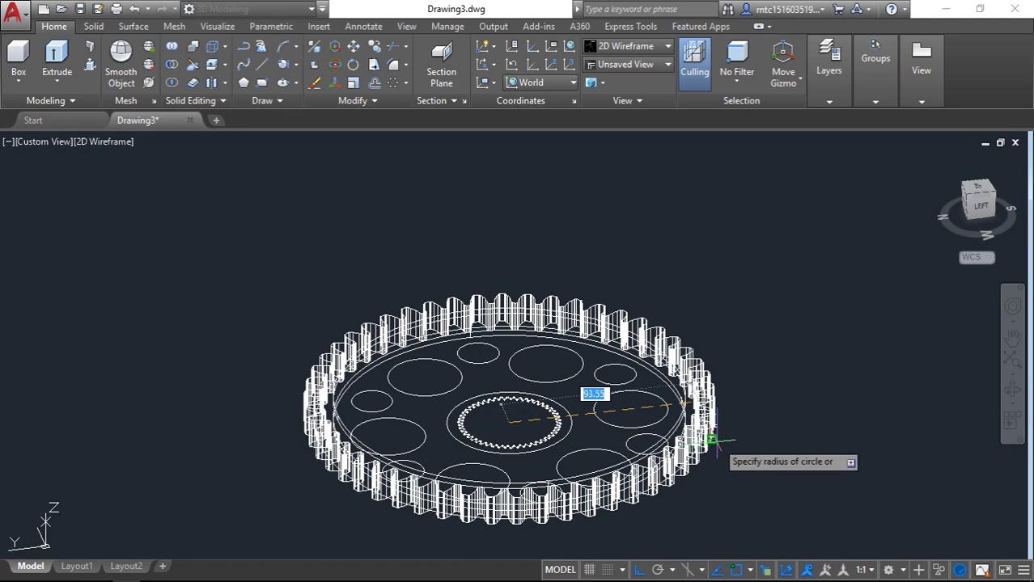
{"action": "key", "text": "Escape"}
Go to Top view, start another centred circle, cancel it, and tilt back to 3D.
{"action": "left_click", "coordinate": [976, 188]}
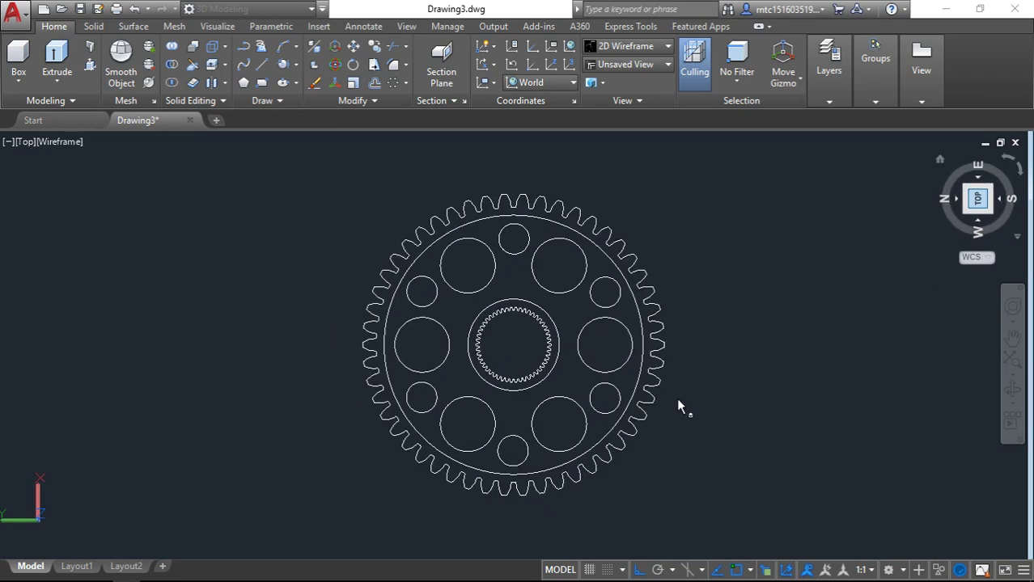
{"action": "key", "text": "space"}
{"action": "left_click", "coordinate": [514, 346]}
{"action": "scroll", "coordinate": [661, 345], "scroll_direction": "down", "scroll_amount": 4}
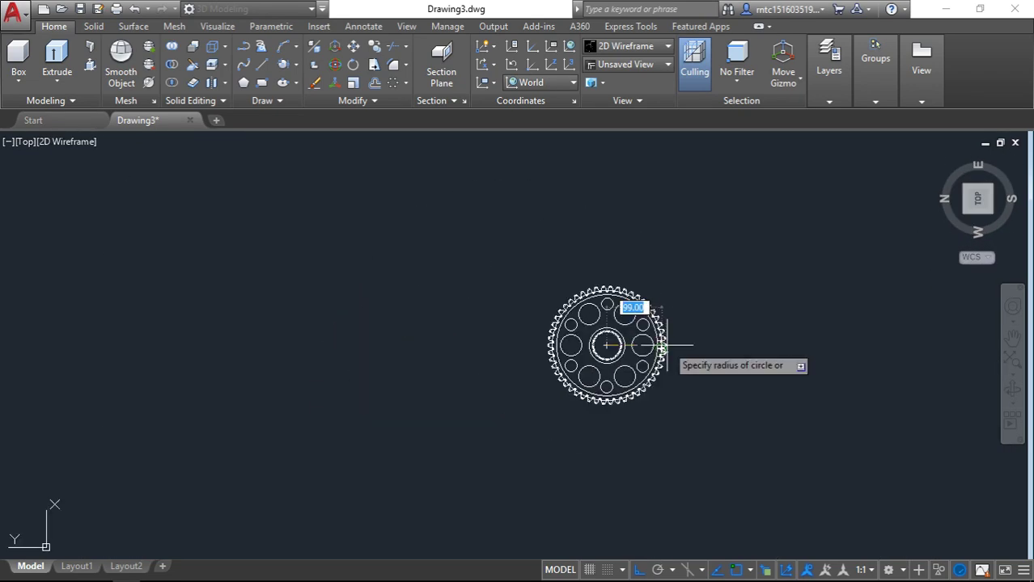
{"action": "scroll", "coordinate": [660, 345], "scroll_direction": "up", "scroll_amount": 5}
{"action": "scroll", "coordinate": [635, 346], "scroll_direction": "up", "scroll_amount": 4}
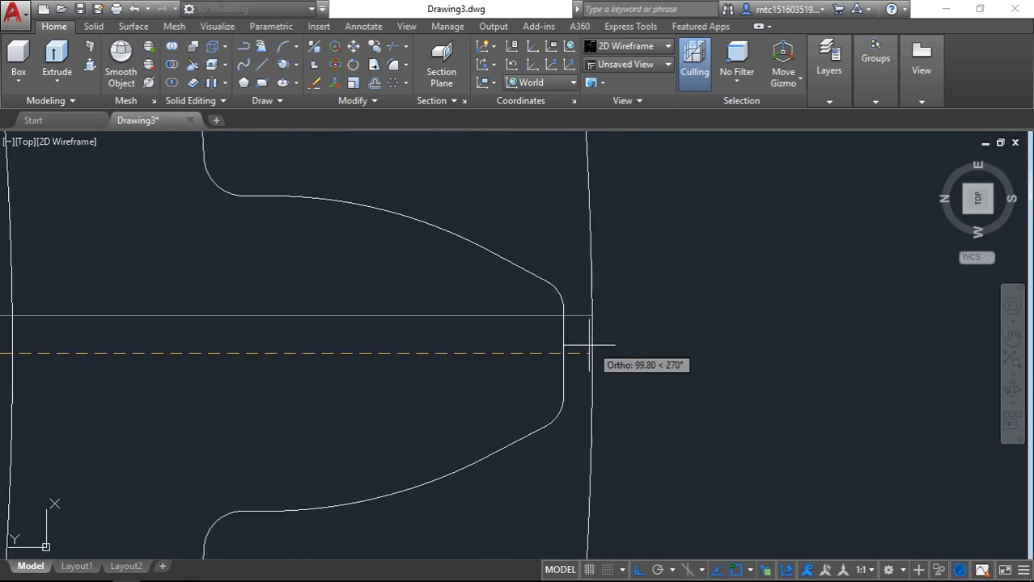
{"action": "key", "text": "Escape"}
{"action": "scroll", "coordinate": [628, 346], "scroll_direction": "down", "scroll_amount": 5}
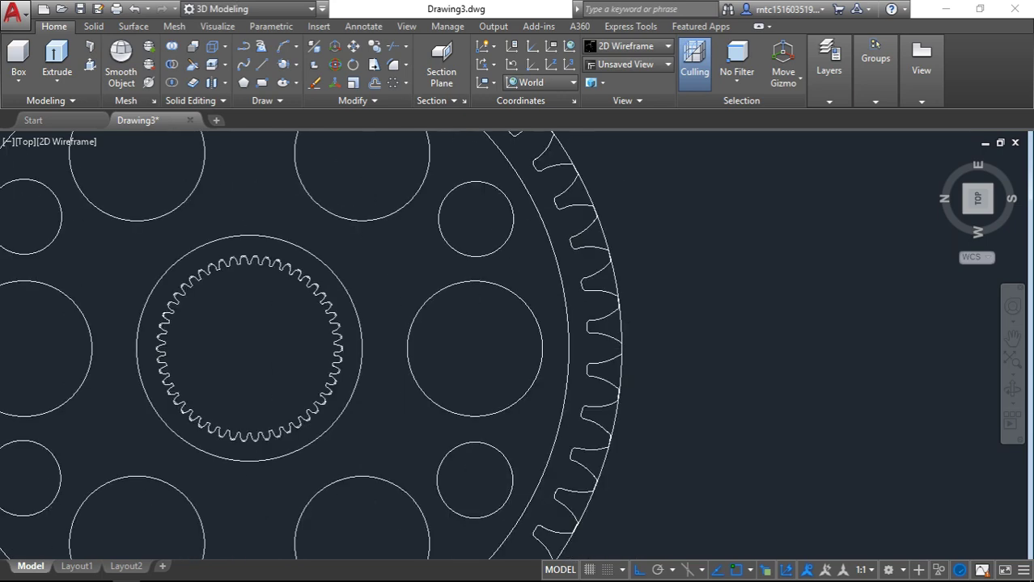
{"action": "scroll", "coordinate": [628, 400], "scroll_direction": "down", "scroll_amount": 3}
{"action": "scroll", "coordinate": [629, 398], "scroll_direction": "up", "scroll_amount": 1}
{"action": "middle_click_drag", "start_coordinate": [628, 394], "coordinate": [570, 425], "text": "shift"}
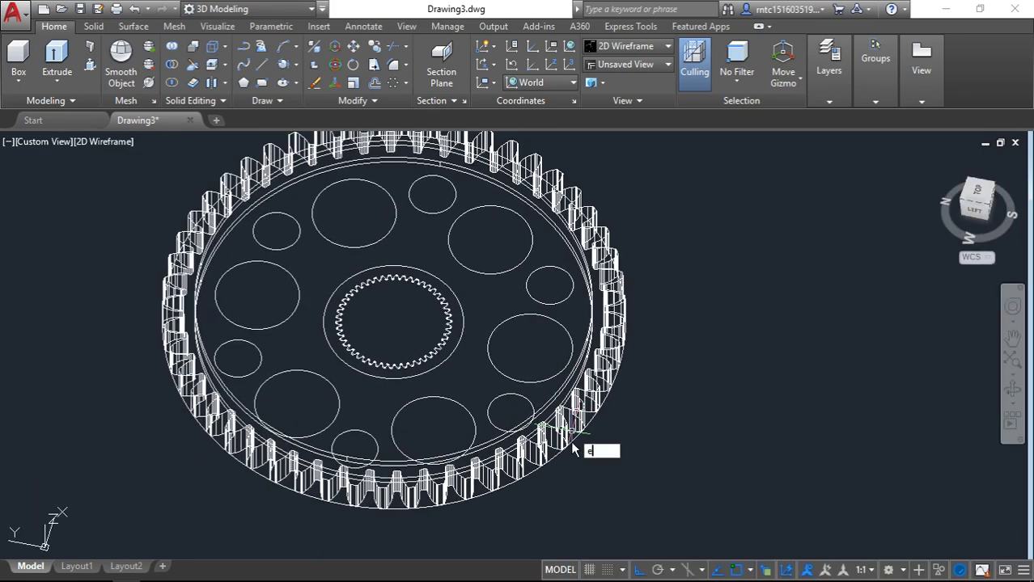
Extrude the gear's outer circle to a height of 15.
{"action": "key", "text": "Down"}
{"action": "key", "text": "Return"}
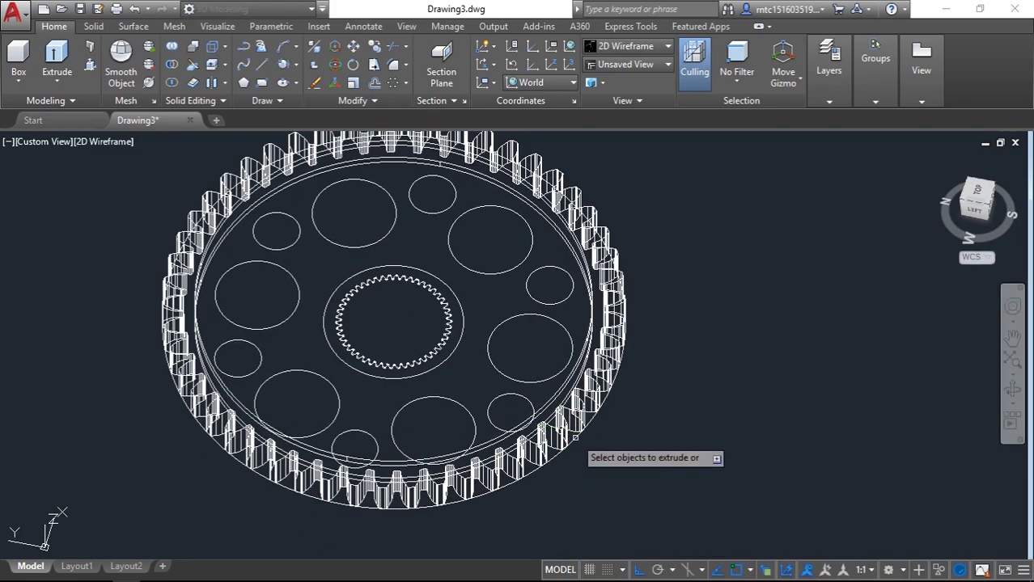
{"action": "left_click", "coordinate": [574, 437]}
{"action": "key", "text": "Return"}
{"action": "type", "text": "15"}
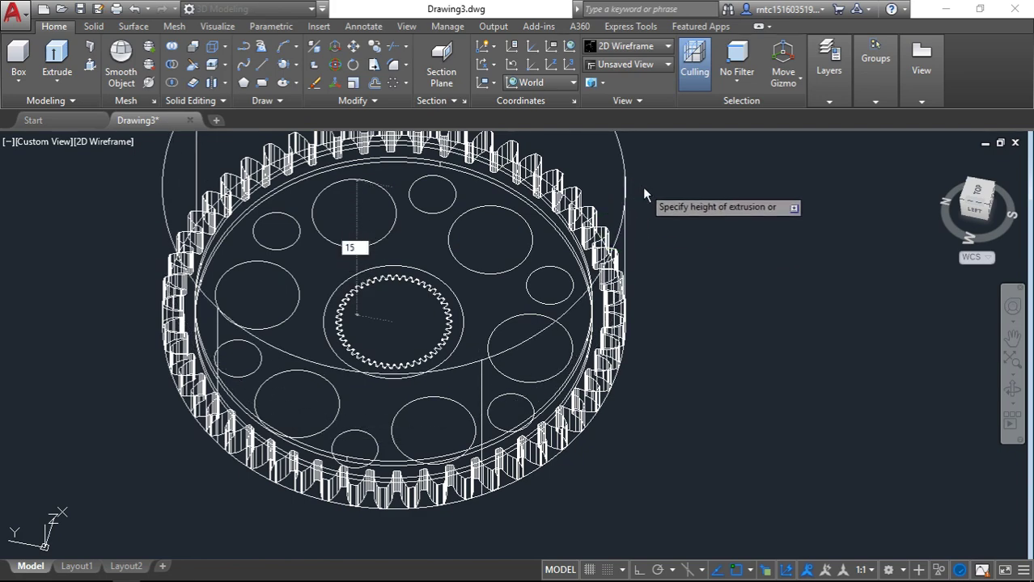
{"action": "key", "text": "Return"}
{"action": "middle_click_drag", "start_coordinate": [663, 215], "coordinate": [576, 332], "text": "shift"}
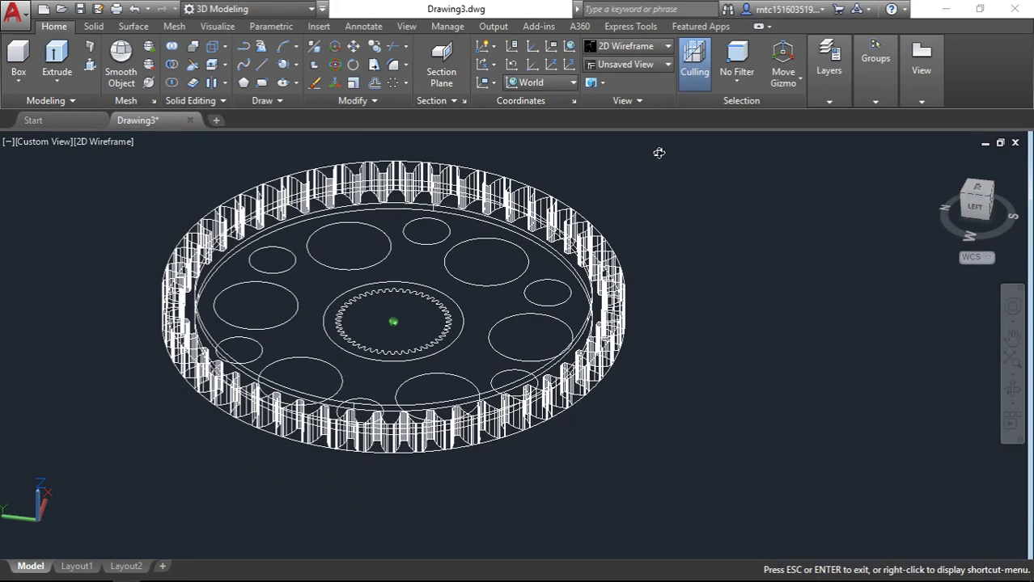
Start a chamfer on the gear's outer rim edge with distance 12, then cancel it.
{"action": "scroll", "coordinate": [577, 332], "scroll_direction": "up", "scroll_amount": 5}
{"action": "mouse_move", "coordinate": [328, 323]}
{"action": "middle_mouse_down", "text": "shift"}
{"action": "mouse_move", "coordinate": [593, 411]}
{"action": "mouse_move", "coordinate": [573, 332]}
{"action": "mouse_move", "coordinate": [554, 392]}
{"action": "middle_mouse_up", "text": "shift"}
{"action": "scroll", "coordinate": [554, 409], "scroll_direction": "up", "scroll_amount": 3}
{"action": "scroll", "coordinate": [554, 396], "scroll_direction": "down", "scroll_amount": 3}
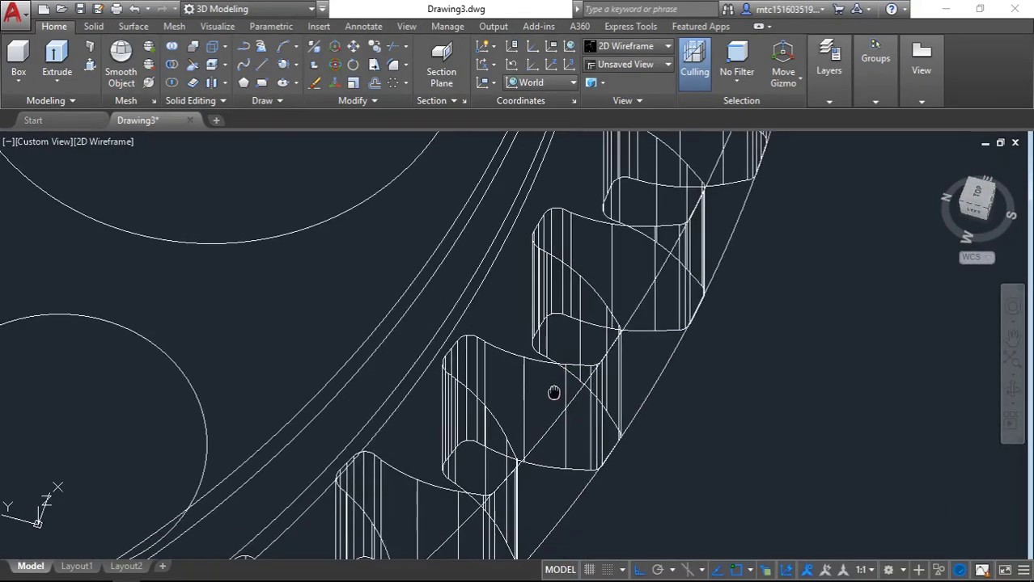
{"action": "type", "text": "c"}
{"action": "key", "text": "Return"}
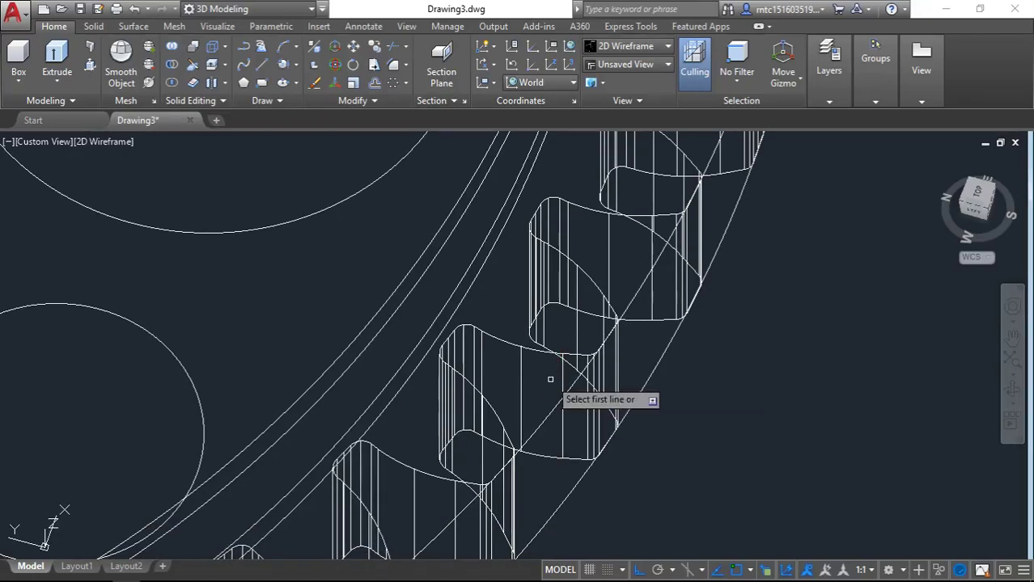
{"action": "left_click", "coordinate": [547, 419]}
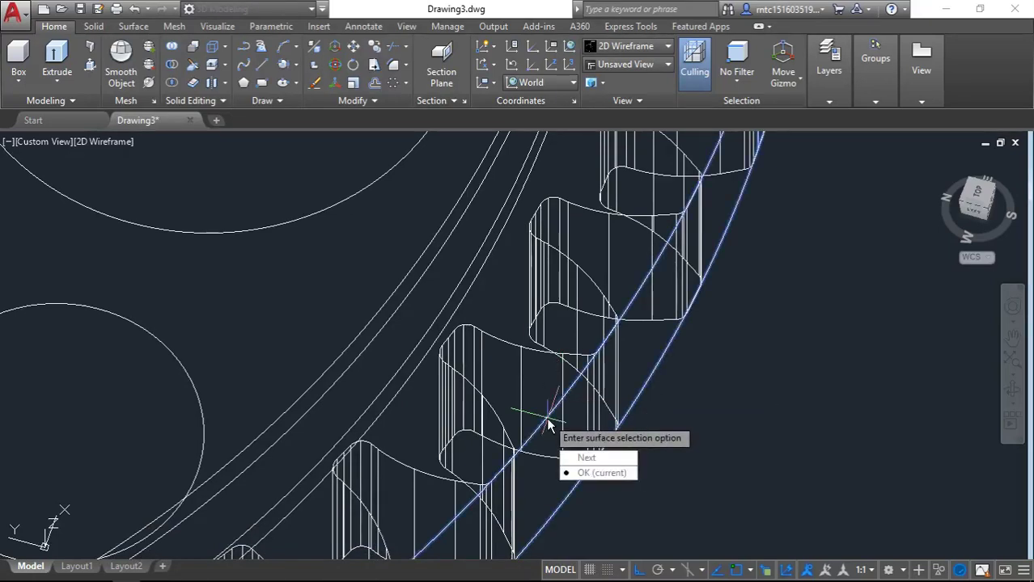
{"action": "left_click", "coordinate": [596, 473]}
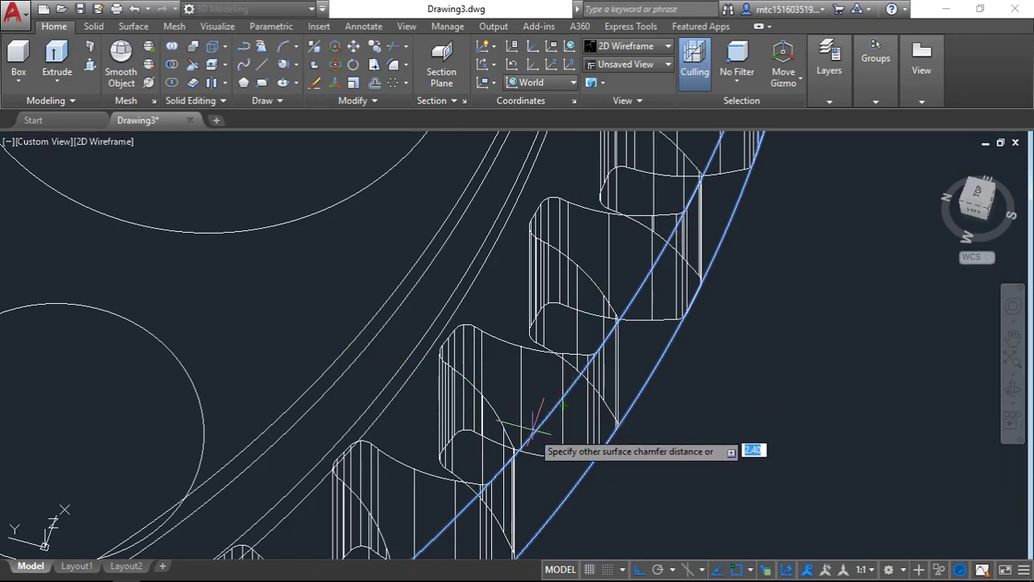
{"action": "left_click", "coordinate": [497, 462]}
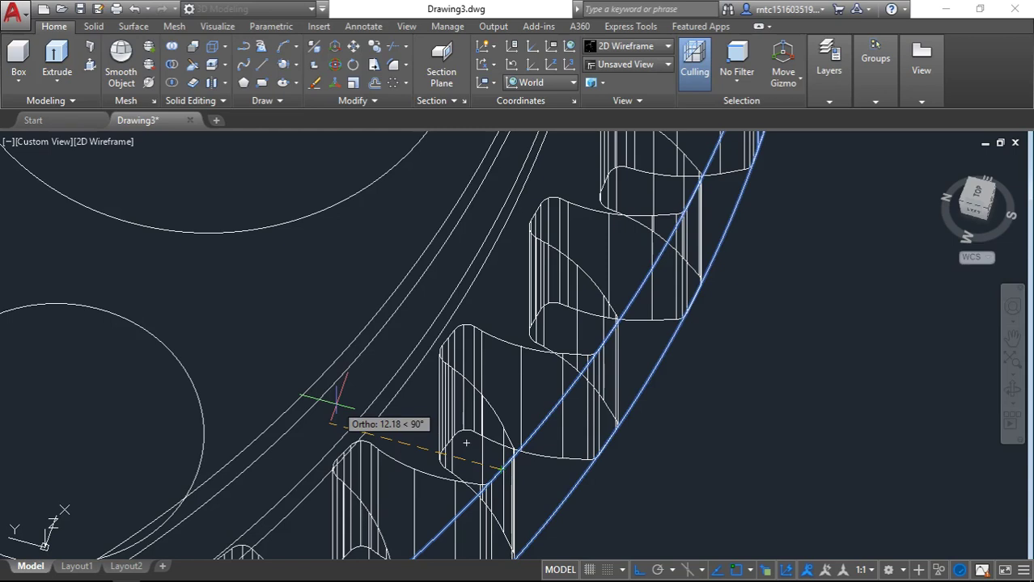
{"action": "type", "text": "12"}
{"action": "key", "text": "Return"}
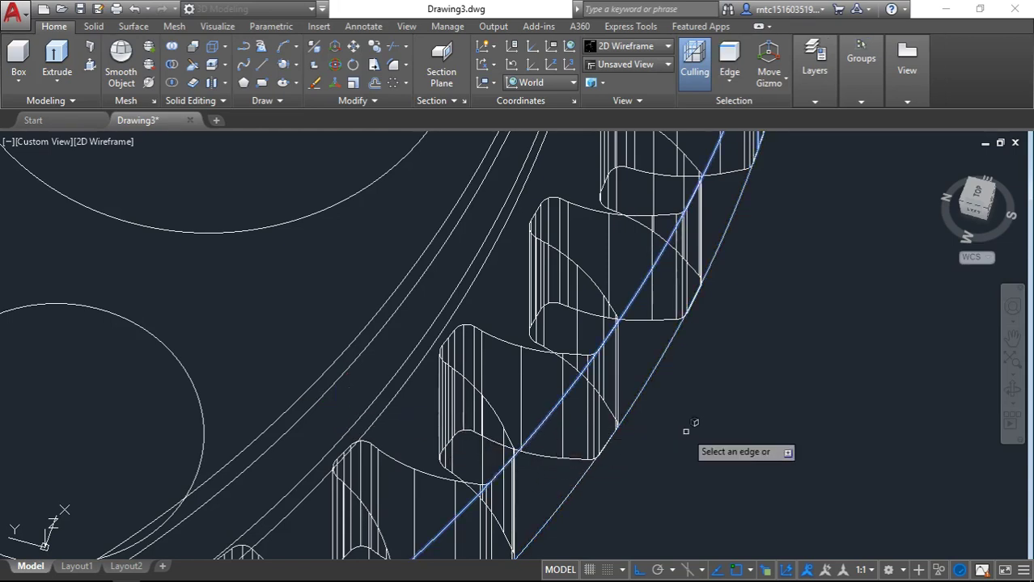
{"action": "key", "text": "Escape"}
Chamfer the gear's bottom outer edge with both distances set to 12.
{"action": "scroll", "coordinate": [616, 420], "scroll_direction": "down", "scroll_amount": 2}
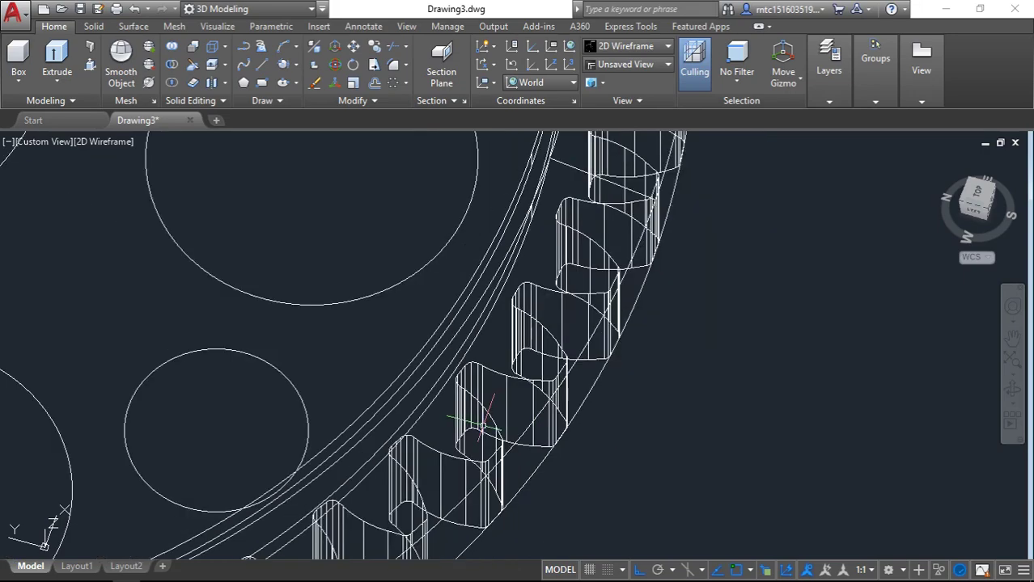
{"action": "mouse_move", "coordinate": [617, 421]}
{"action": "middle_mouse_down", "text": "shift"}
{"action": "mouse_move", "coordinate": [494, 439]}
{"action": "mouse_move", "coordinate": [509, 436]}
{"action": "mouse_move", "coordinate": [508, 447]}
{"action": "mouse_move", "coordinate": [480, 401]}
{"action": "mouse_move", "coordinate": [558, 467]}
{"action": "middle_mouse_up", "text": "shift"}
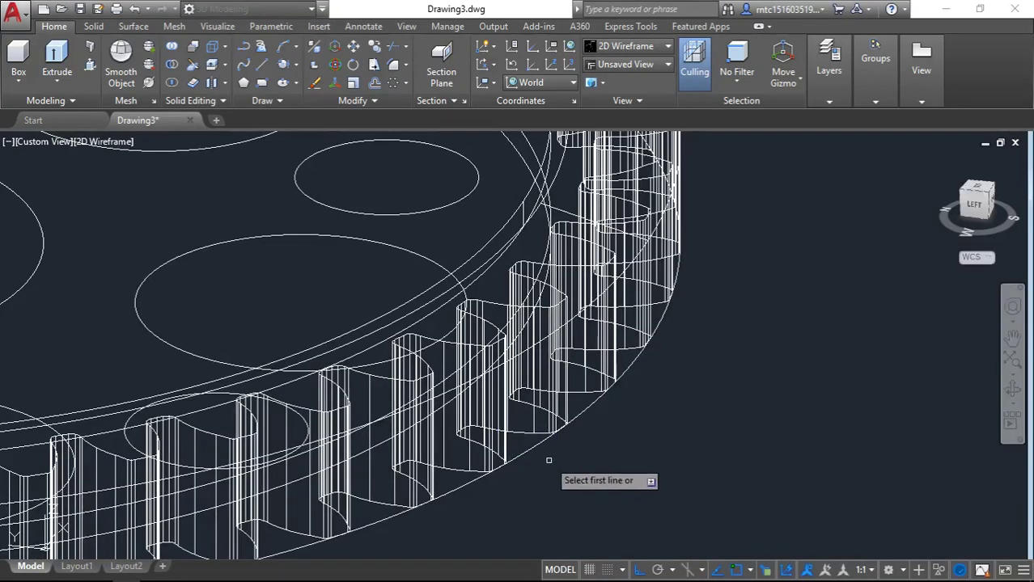
{"action": "left_click", "coordinate": [530, 447]}
{"action": "key", "text": "Return"}
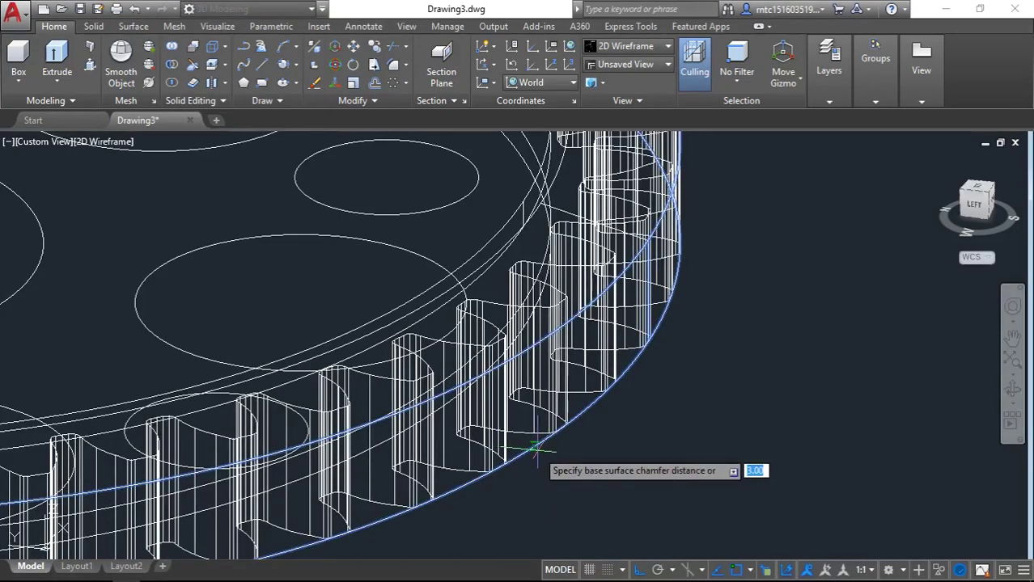
{"action": "type", "text": "12"}
{"action": "key", "text": "Return"}
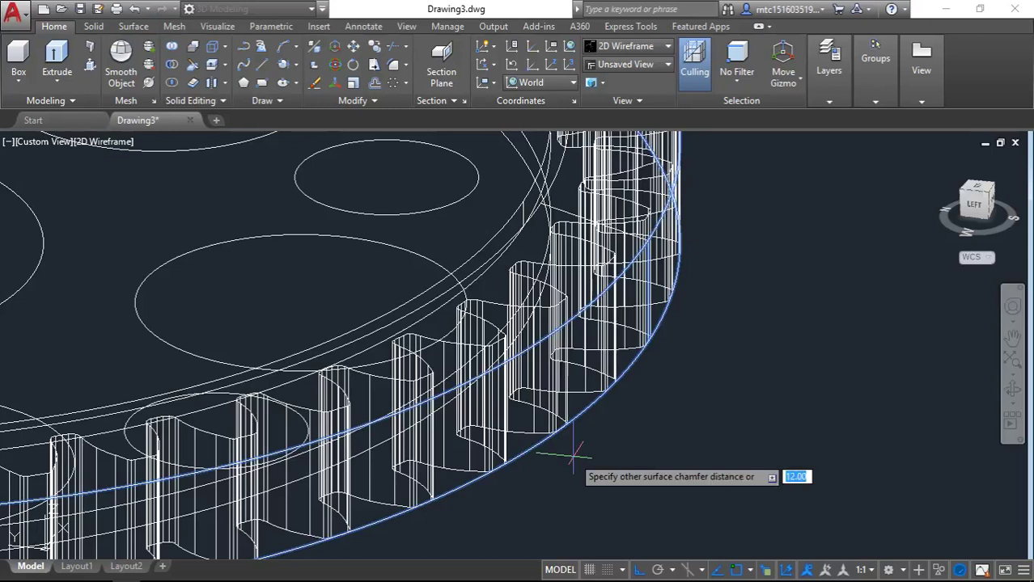
{"action": "key", "text": "Return"}
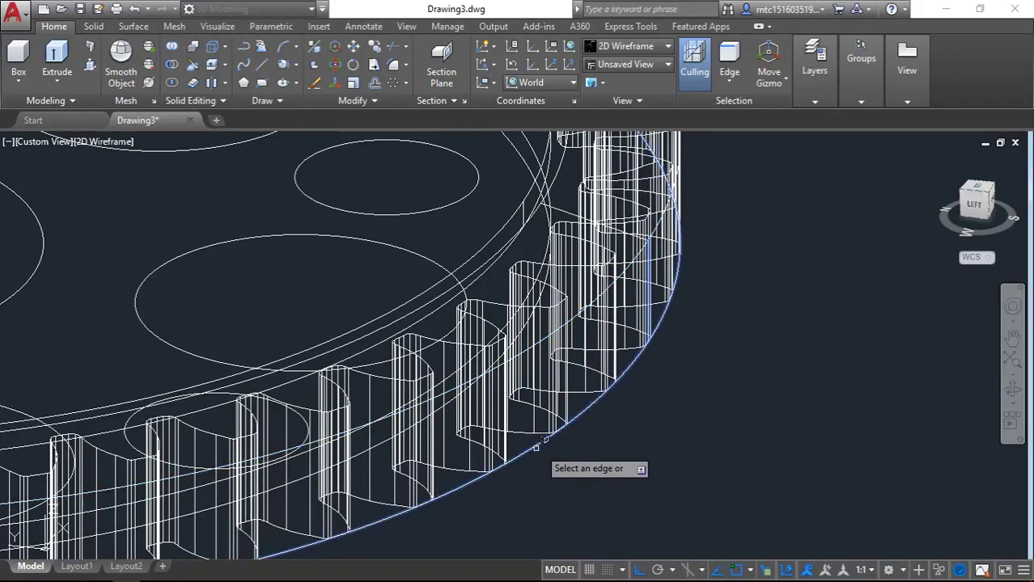
{"action": "left_click", "coordinate": [537, 447]}
{"action": "key", "text": "Return"}
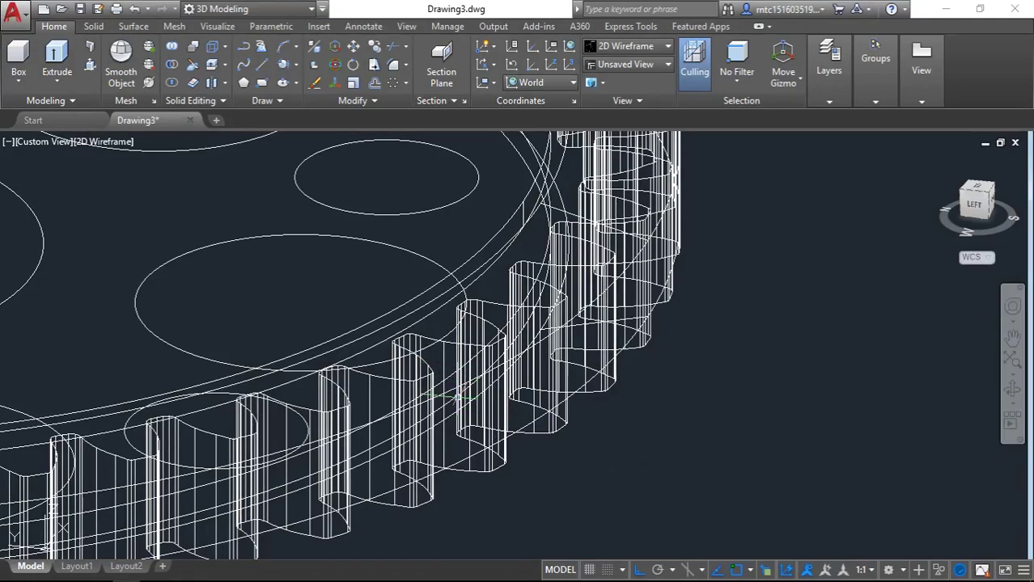
Fillet the curved rim edge near the teeth with radius 1.
{"action": "mouse_move", "coordinate": [459, 396]}
{"action": "middle_mouse_down", "text": "shift"}
{"action": "mouse_move", "coordinate": [457, 443]}
{"action": "mouse_move", "coordinate": [498, 451]}
{"action": "middle_mouse_up", "text": "shift"}
{"action": "scroll", "coordinate": [459, 429], "scroll_direction": "up", "scroll_amount": 3}
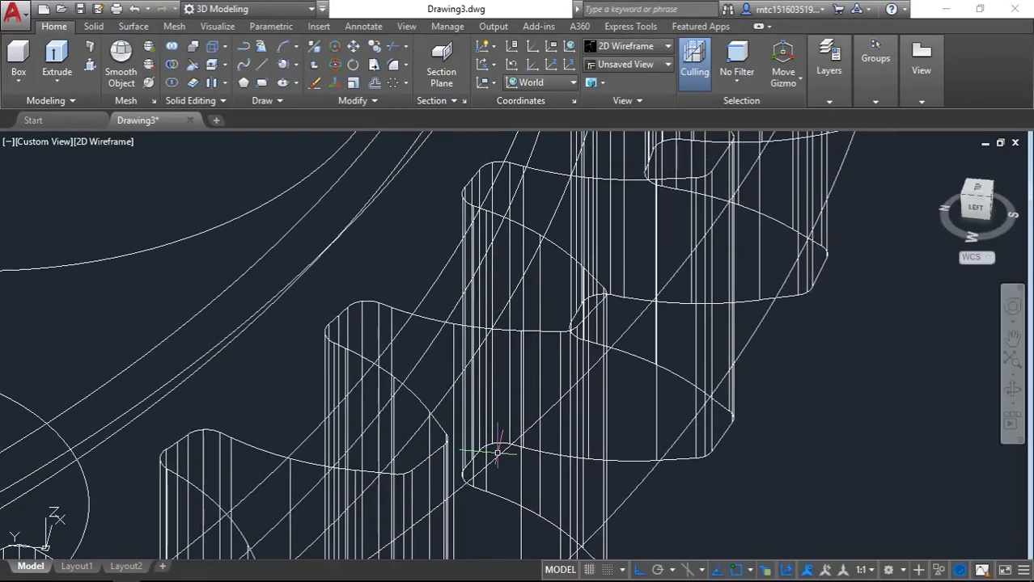
{"action": "type", "text": "f"}
{"action": "key", "text": "Return"}
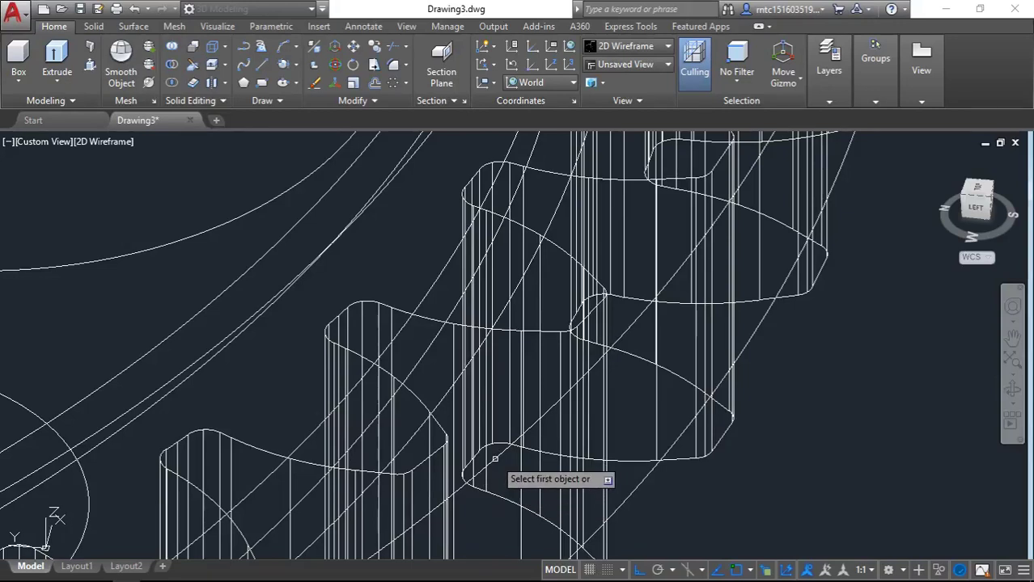
{"action": "left_click", "coordinate": [495, 459]}
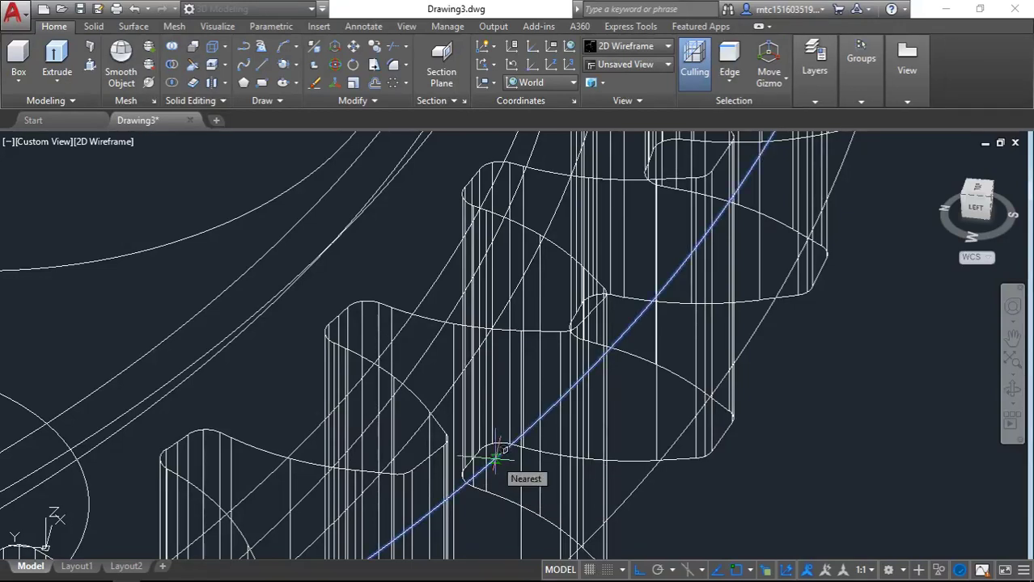
{"action": "type", "text": "1"}
{"action": "key", "text": "Return"}
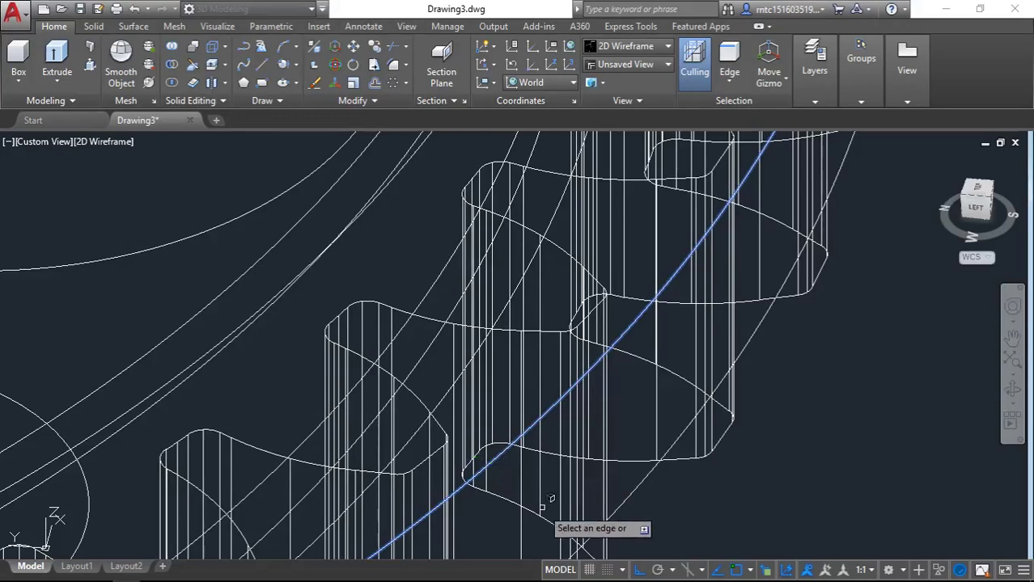
{"action": "key", "text": "Return"}
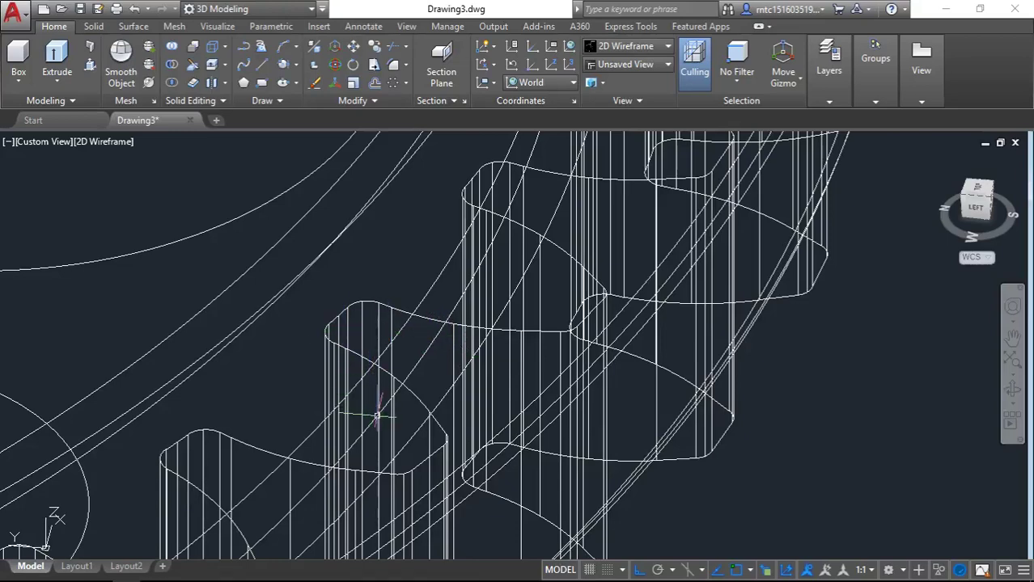
{"action": "middle_click_drag", "start_coordinate": [416, 399], "coordinate": [460, 356], "text": "shift"}
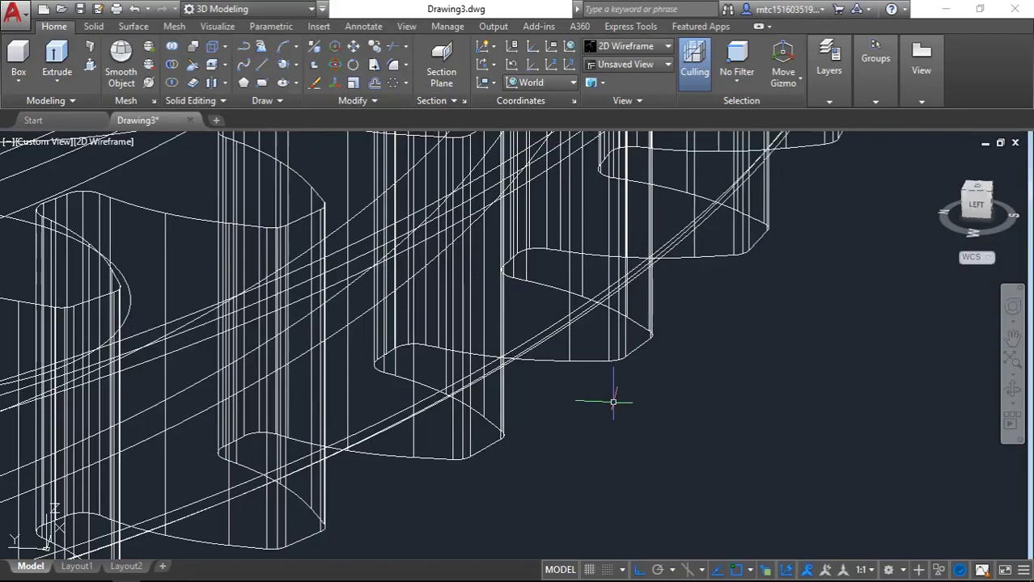
Render the gear in Realistic style and centre it in the view.
{"action": "left_click", "coordinate": [112, 141]}
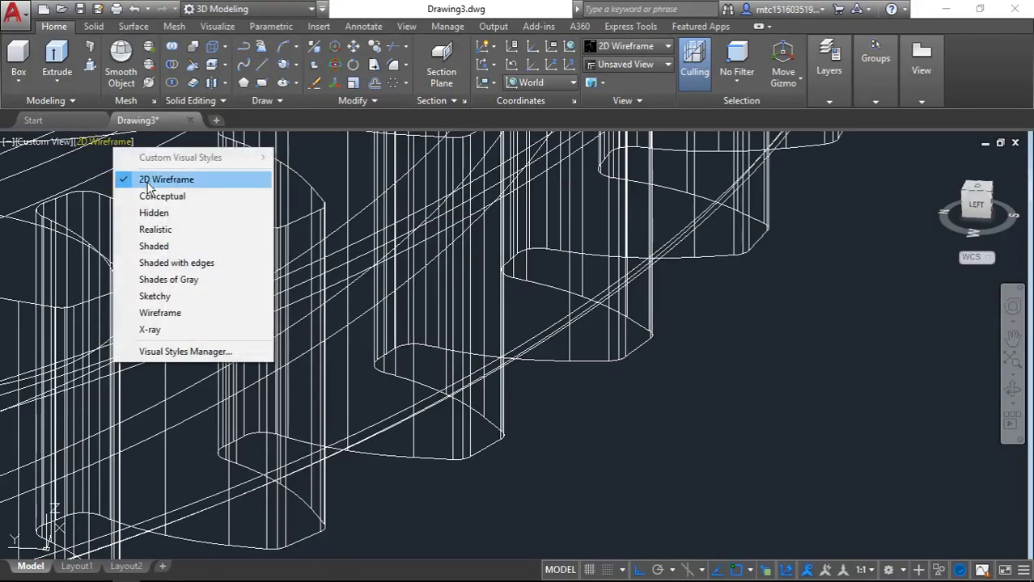
{"action": "left_click", "coordinate": [153, 228]}
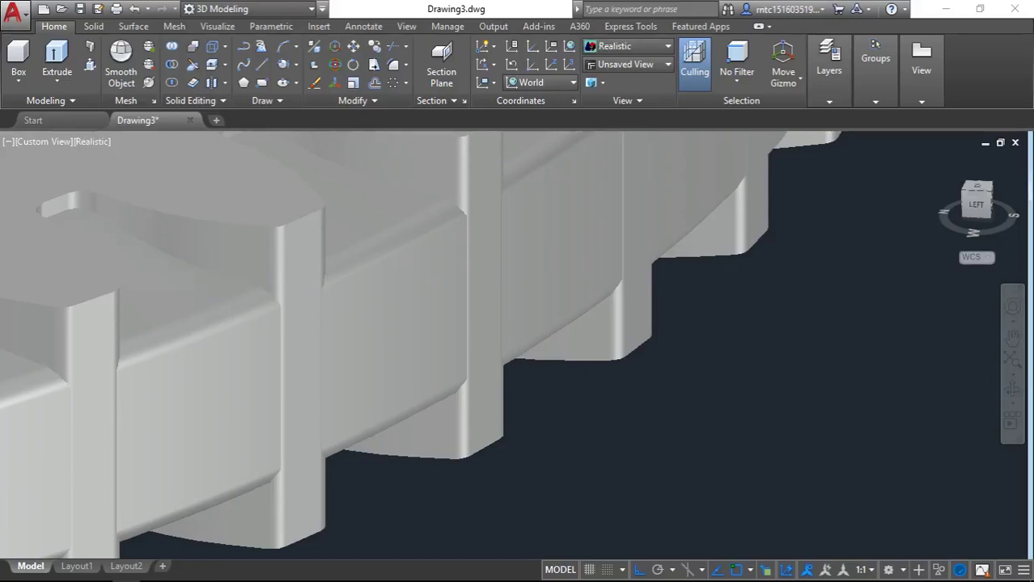
{"action": "scroll", "coordinate": [464, 359], "scroll_direction": "down", "scroll_amount": 5}
{"action": "scroll", "coordinate": [485, 364], "scroll_direction": "down", "scroll_amount": 3}
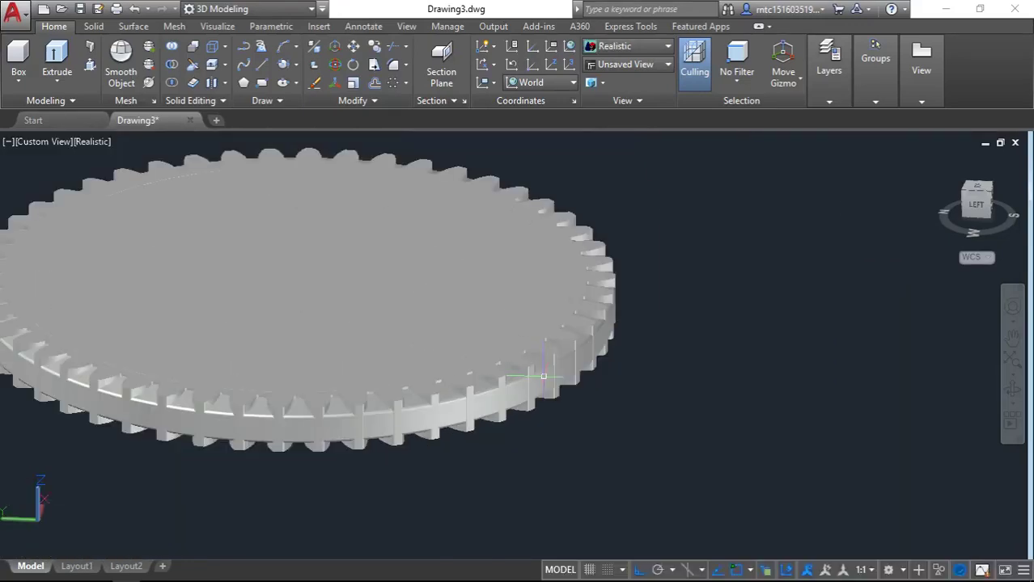
{"action": "middle_click_drag", "start_coordinate": [544, 376], "coordinate": [679, 436]}
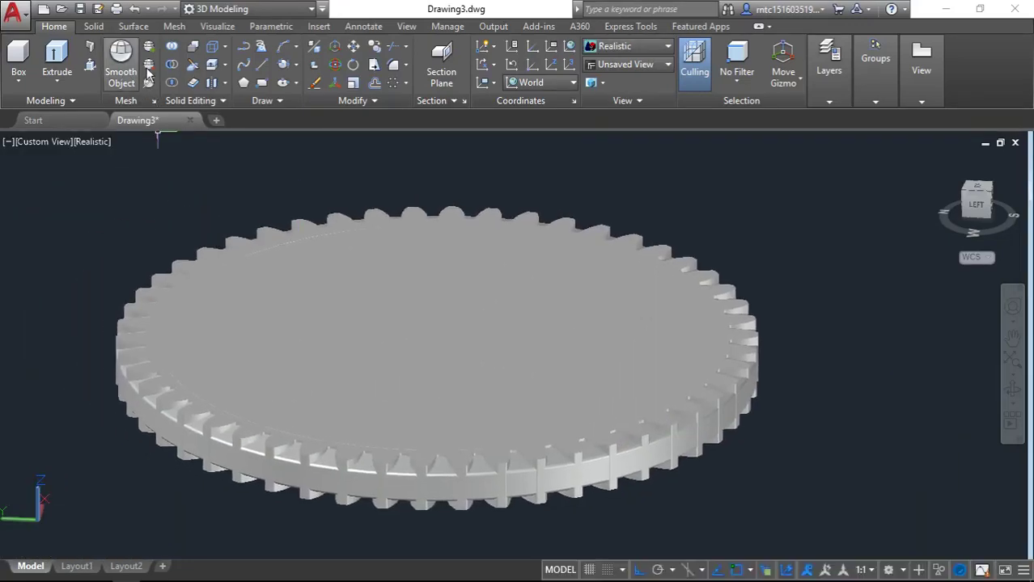
Subtract the overlapping 3D solids from the gear body, picking them via selection cycling.
{"action": "left_click", "coordinate": [165, 412]}
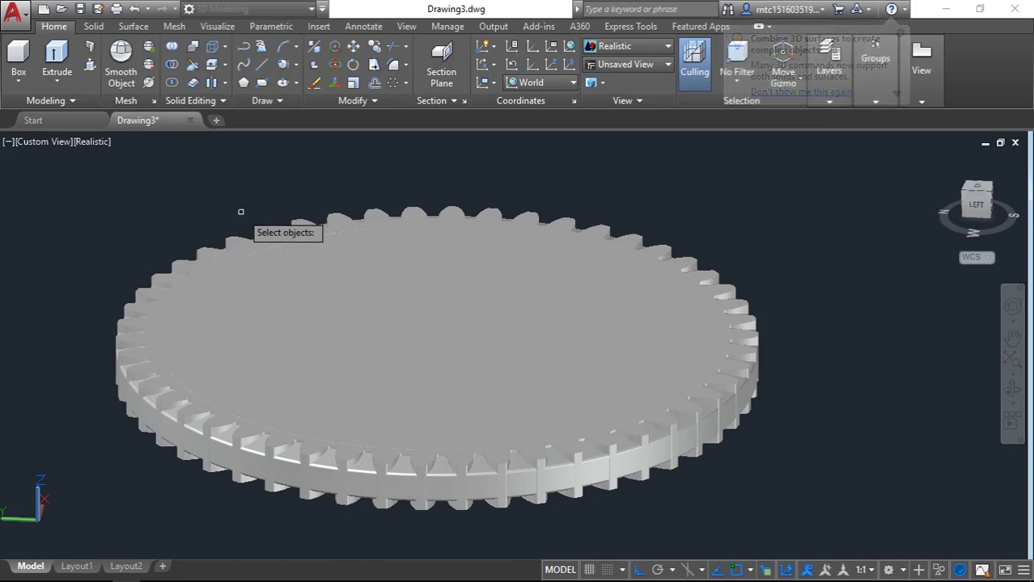
{"action": "left_click", "coordinate": [173, 65]}
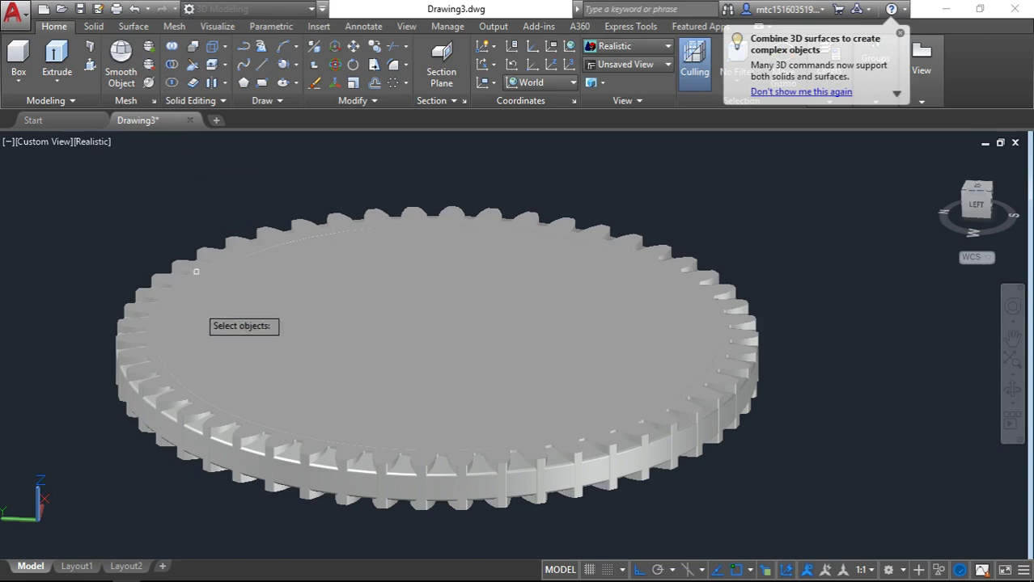
{"action": "left_click", "coordinate": [200, 431]}
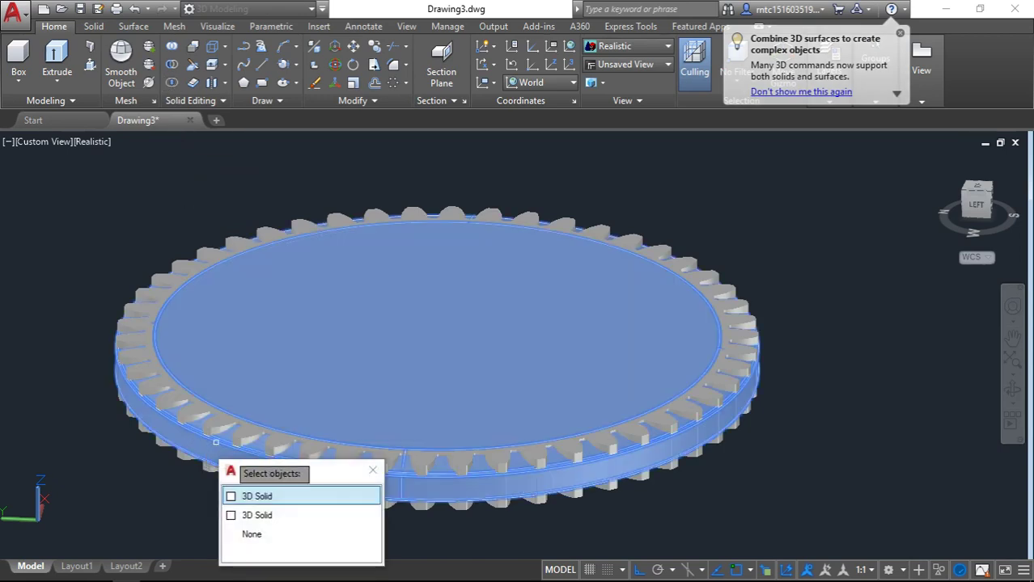
{"action": "left_click", "coordinate": [253, 497]}
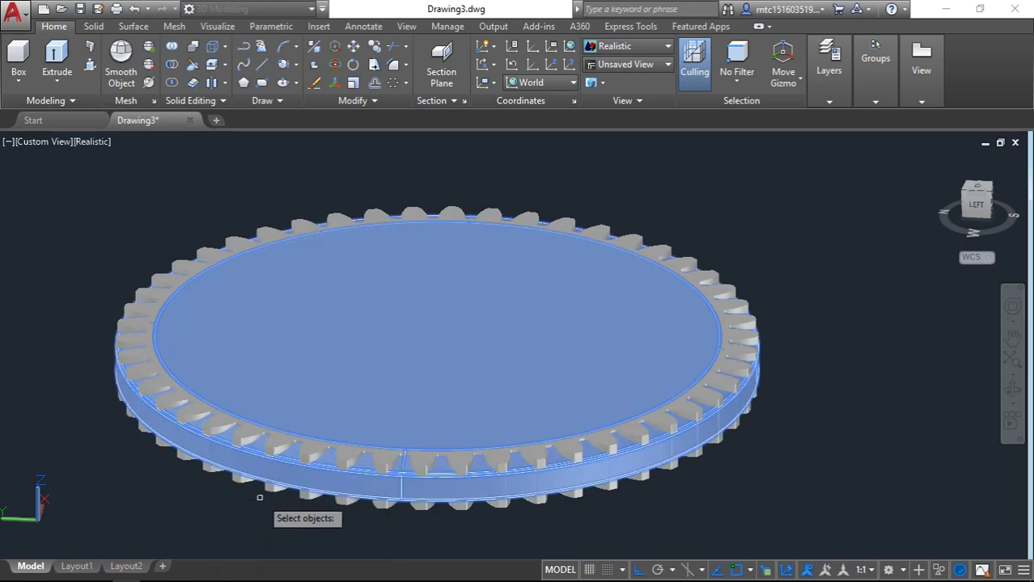
{"action": "left_click", "coordinate": [277, 443]}
{"action": "left_click", "coordinate": [340, 508]}
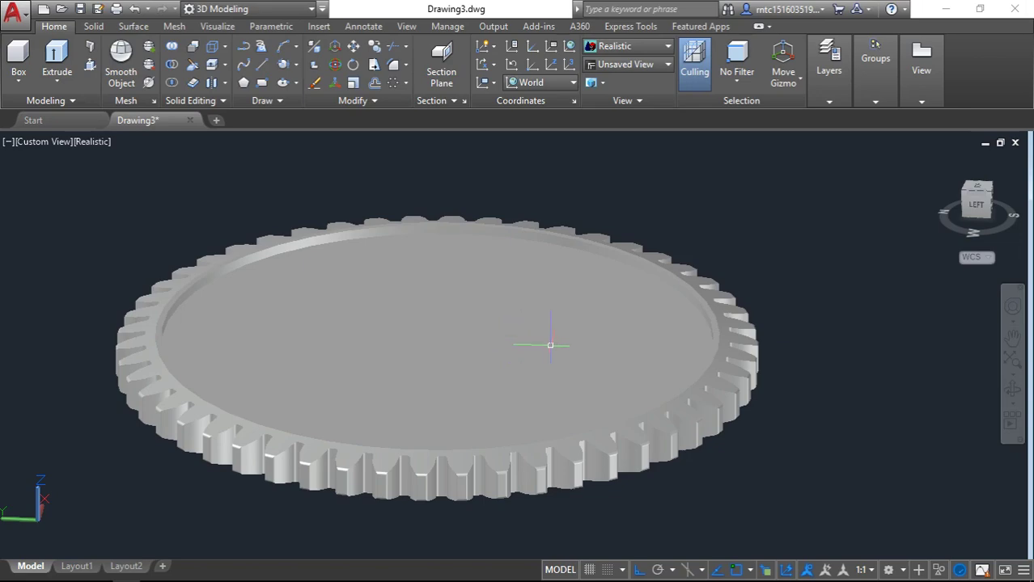
Fillet the gear's top rim edge with radius 1.
{"action": "mouse_move", "coordinate": [550, 345]}
{"action": "middle_mouse_down", "text": "shift"}
{"action": "mouse_move", "coordinate": [512, 404]}
{"action": "mouse_move", "coordinate": [425, 346]}
{"action": "mouse_move", "coordinate": [352, 333]}
{"action": "mouse_move", "coordinate": [438, 354]}
{"action": "mouse_move", "coordinate": [452, 301]}
{"action": "mouse_move", "coordinate": [485, 365]}
{"action": "mouse_move", "coordinate": [554, 411]}
{"action": "mouse_move", "coordinate": [577, 376]}
{"action": "mouse_move", "coordinate": [208, 308]}
{"action": "mouse_move", "coordinate": [226, 321]}
{"action": "mouse_move", "coordinate": [210, 275]}
{"action": "mouse_move", "coordinate": [206, 298]}
{"action": "mouse_move", "coordinate": [263, 322]}
{"action": "mouse_move", "coordinate": [443, 325]}
{"action": "middle_mouse_up", "text": "shift"}
{"action": "scroll", "coordinate": [607, 421], "scroll_direction": "up", "scroll_amount": 5}
{"action": "scroll", "coordinate": [600, 410], "scroll_direction": "down", "scroll_amount": 3}
{"action": "scroll", "coordinate": [208, 309], "scroll_direction": "down", "scroll_amount": 2}
{"action": "scroll", "coordinate": [209, 308], "scroll_direction": "up", "scroll_amount": 3}
{"action": "scroll", "coordinate": [227, 321], "scroll_direction": "up", "scroll_amount": 2}
{"action": "scroll", "coordinate": [219, 308], "scroll_direction": "up", "scroll_amount": 2}
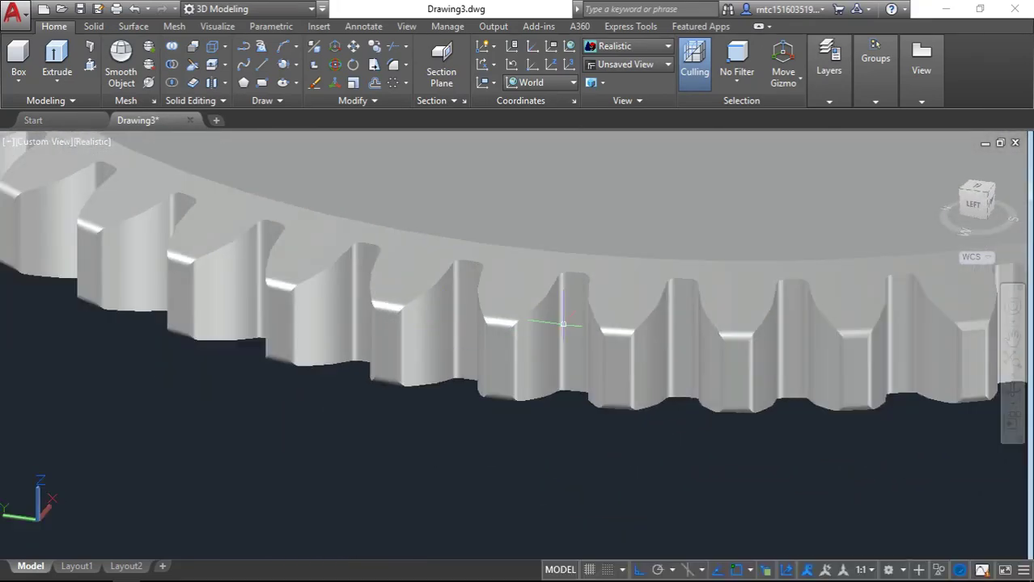
{"action": "scroll", "coordinate": [564, 324], "scroll_direction": "down", "scroll_amount": 5}
{"action": "scroll", "coordinate": [564, 325], "scroll_direction": "up", "scroll_amount": 8}
{"action": "type", "text": "F"}
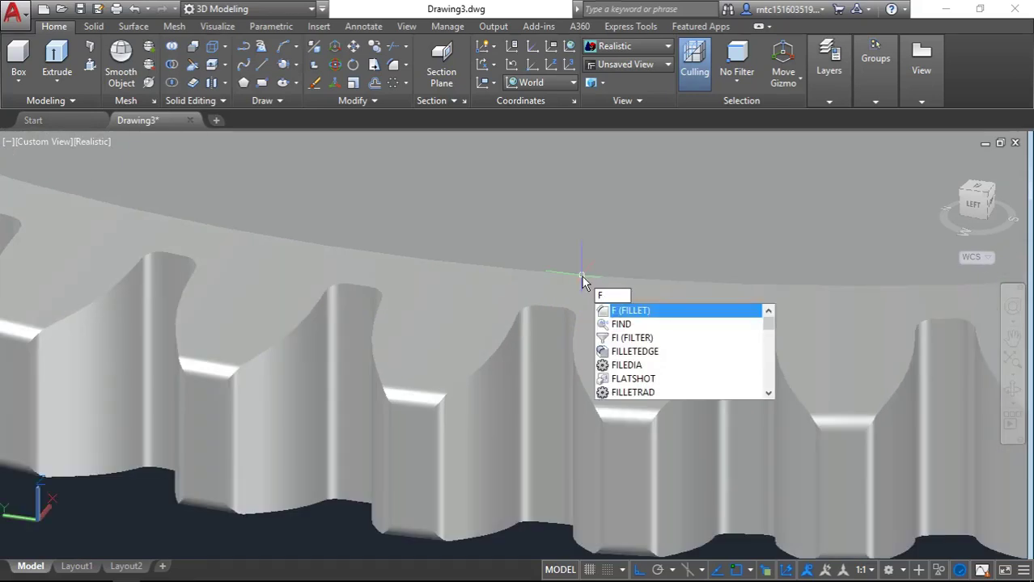
{"action": "key", "text": "Return"}
{"action": "left_click", "coordinate": [579, 274]}
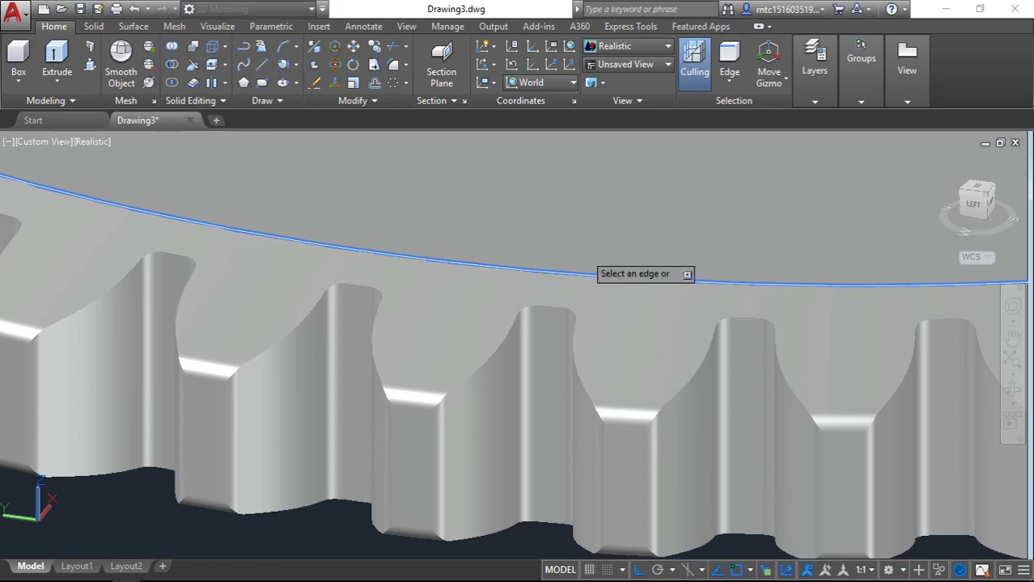
{"action": "key", "text": "Return"}
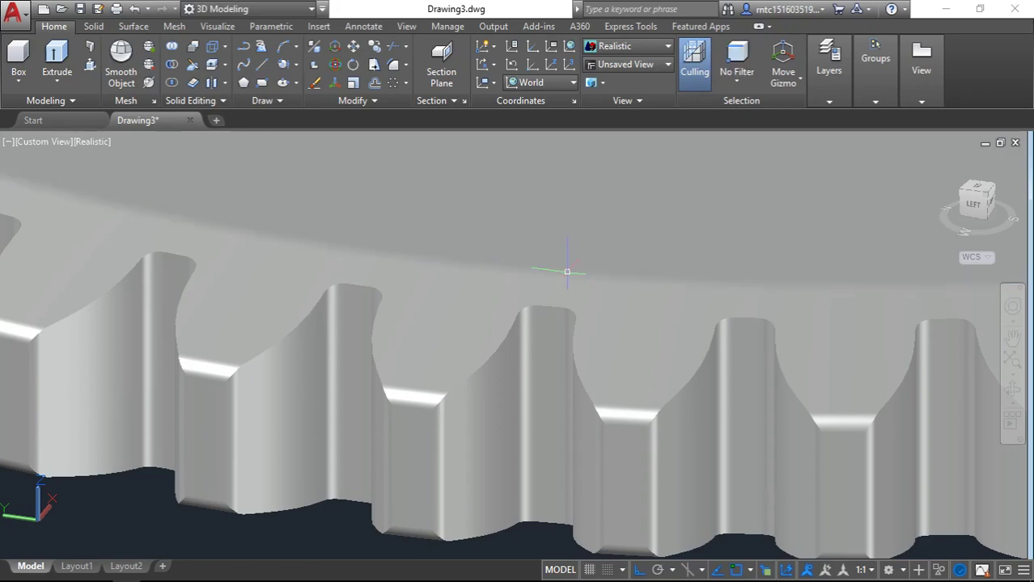
Fillet the other circular rim edge with radius 5.
{"action": "scroll", "coordinate": [567, 272], "scroll_direction": "down", "scroll_amount": 2}
{"action": "middle_click_drag", "start_coordinate": [568, 272], "coordinate": [503, 334], "text": "shift"}
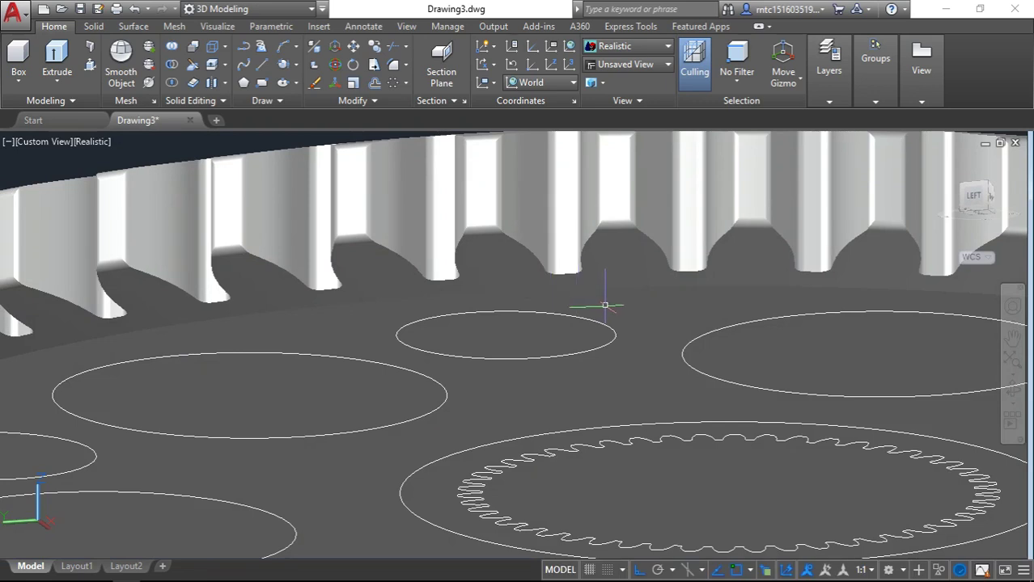
{"action": "type", "text": "f"}
{"action": "key", "text": "Return"}
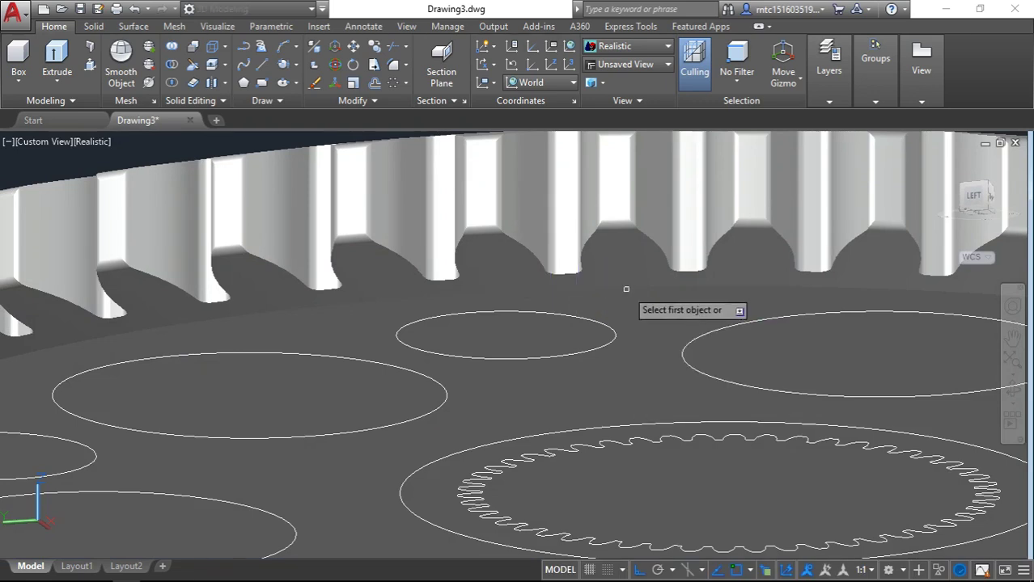
{"action": "left_click", "coordinate": [623, 289]}
{"action": "key", "text": "Return"}
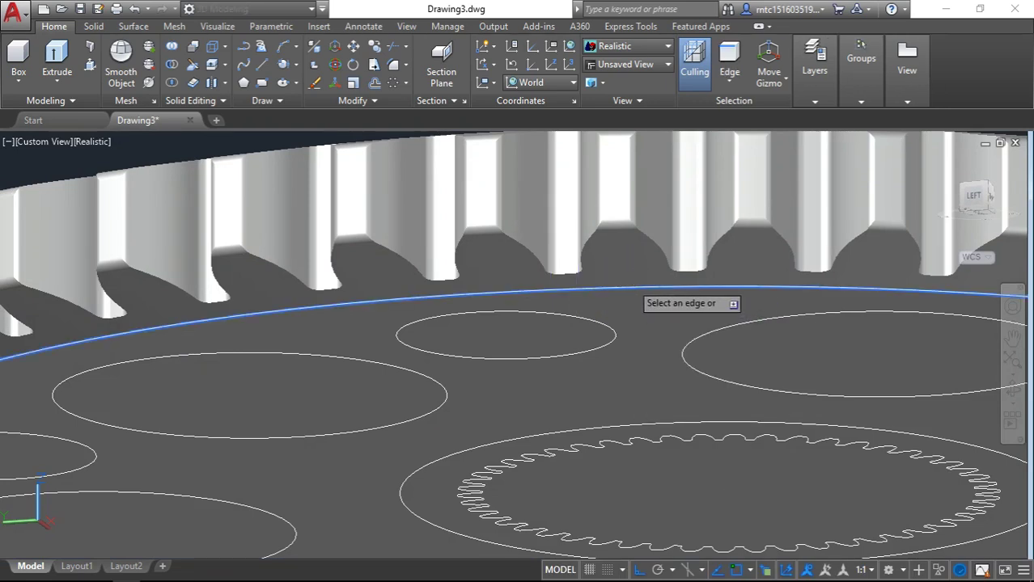
{"action": "key", "text": "Return"}
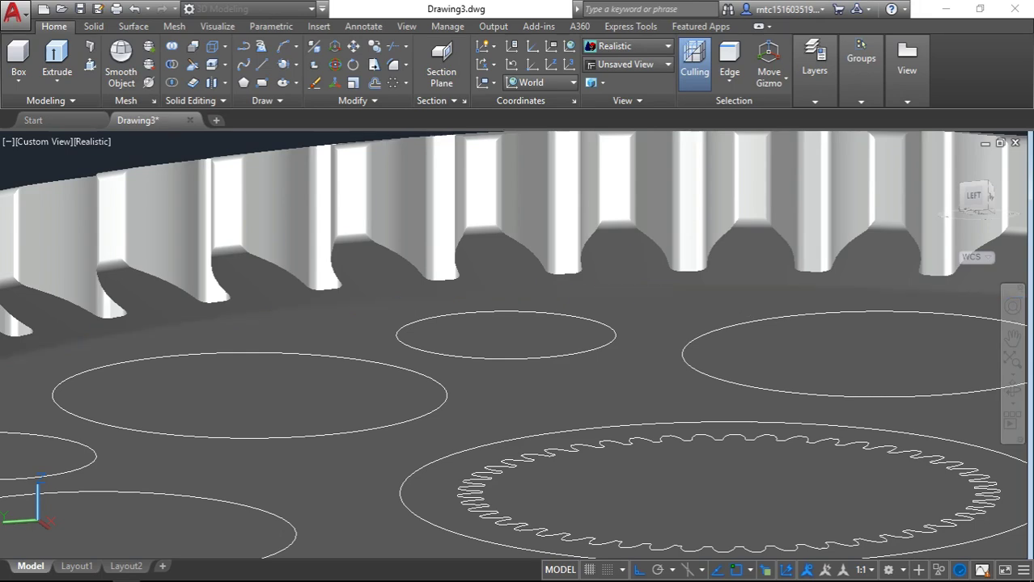
Orbit around the gear to review the rounded rim and side teeth.
{"action": "scroll", "coordinate": [631, 283], "scroll_direction": "down", "scroll_amount": 2}
{"action": "middle_click_drag", "start_coordinate": [633, 329], "coordinate": [607, 350], "text": "shift"}
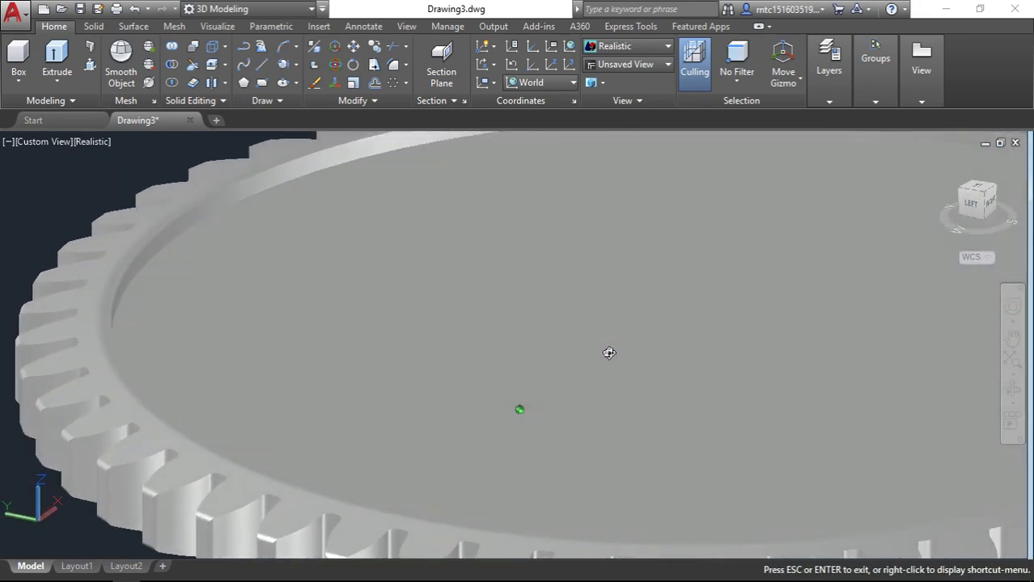
{"action": "scroll", "coordinate": [281, 338], "scroll_direction": "down", "scroll_amount": 3}
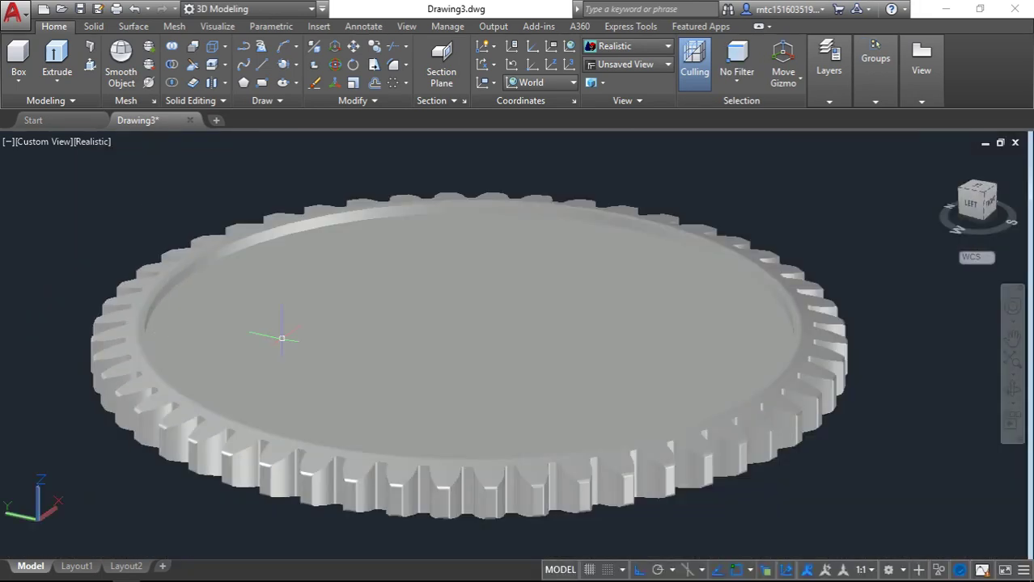
{"action": "scroll", "coordinate": [710, 307], "scroll_direction": "up", "scroll_amount": 3}
{"action": "scroll", "coordinate": [724, 306], "scroll_direction": "up", "scroll_amount": 3}
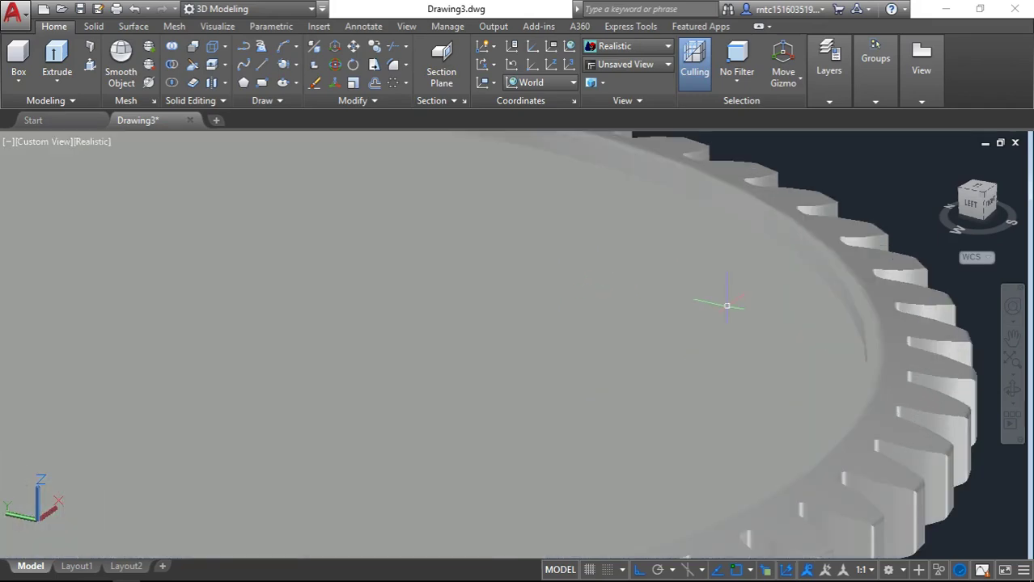
{"action": "mouse_move", "coordinate": [707, 306]}
{"action": "middle_mouse_down", "text": "shift"}
{"action": "mouse_move", "coordinate": [676, 319]}
{"action": "mouse_move", "coordinate": [644, 305]}
{"action": "mouse_move", "coordinate": [635, 281]}
{"action": "mouse_move", "coordinate": [628, 305]}
{"action": "mouse_move", "coordinate": [619, 270]}
{"action": "mouse_move", "coordinate": [616, 294]}
{"action": "mouse_move", "coordinate": [635, 301]}
{"action": "middle_mouse_up", "text": "shift"}
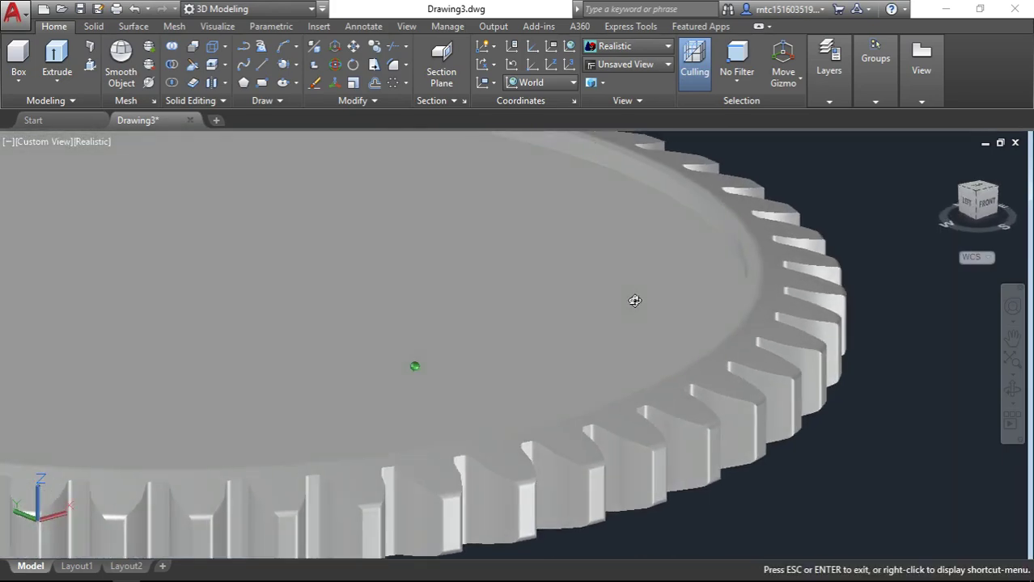
{"action": "middle_click_drag", "start_coordinate": [558, 282], "coordinate": [675, 322]}
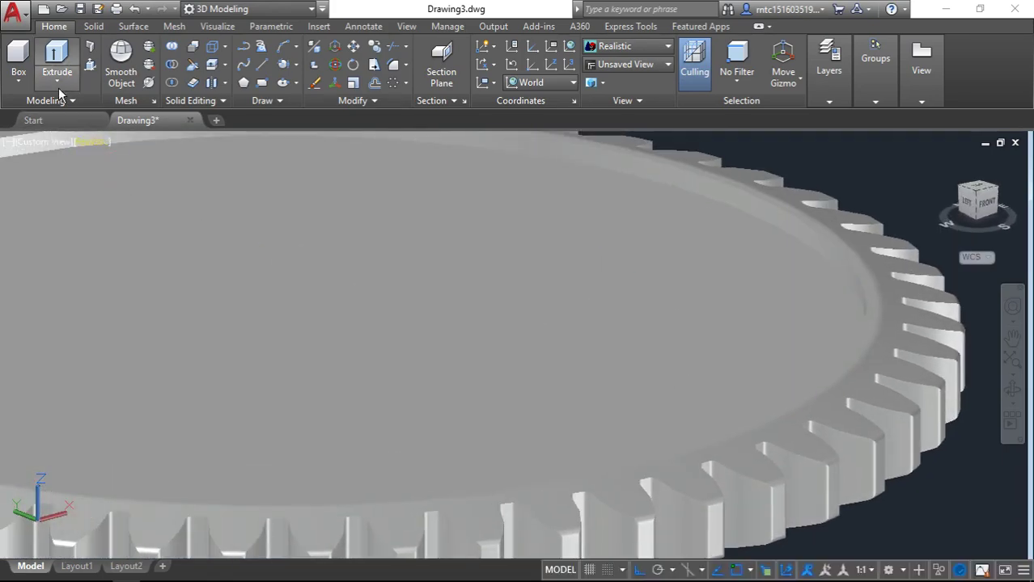
{"action": "left_click", "coordinate": [103, 146]}
Return to 2D Wireframe, centre the gear, and start then cancel an extrude.
{"action": "left_click", "coordinate": [134, 175]}
{"action": "scroll", "coordinate": [117, 258], "scroll_direction": "down", "scroll_amount": 3}
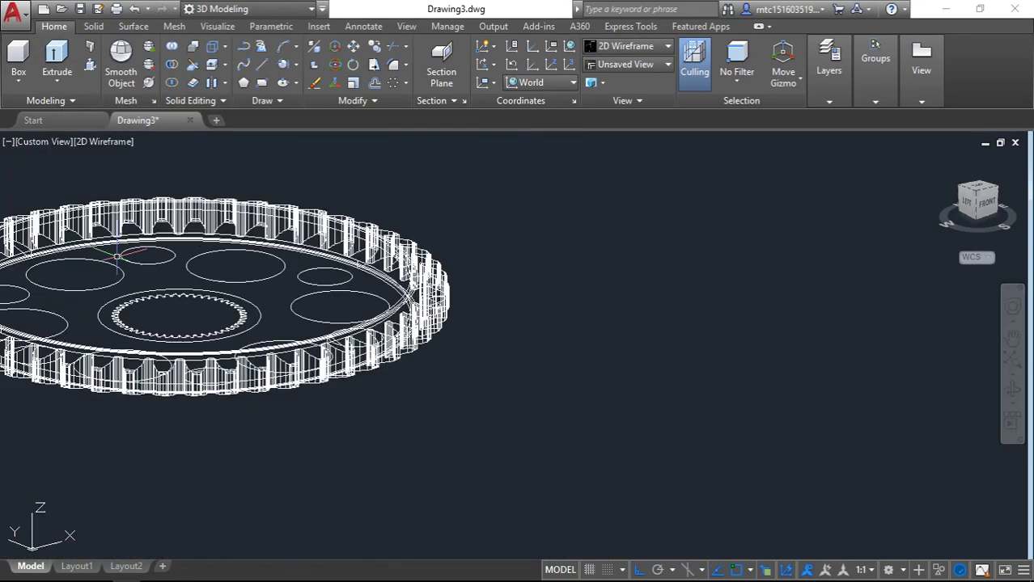
{"action": "middle_click_drag", "start_coordinate": [118, 257], "coordinate": [409, 275]}
{"action": "scroll", "coordinate": [413, 307], "scroll_direction": "up", "scroll_amount": 3}
{"action": "scroll", "coordinate": [409, 276], "scroll_direction": "down", "scroll_amount": 2}
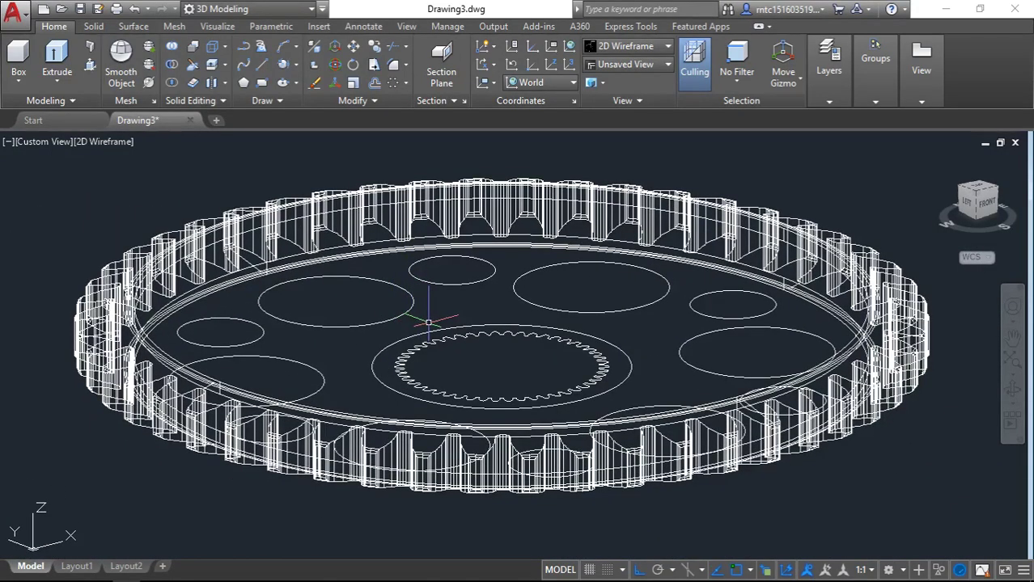
{"action": "left_click", "coordinate": [69, 64]}
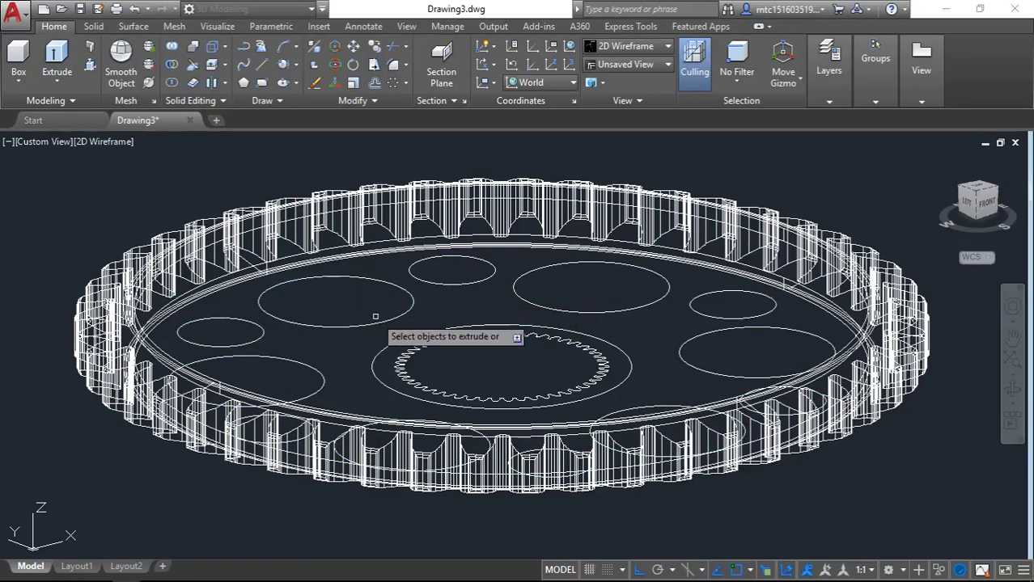
{"action": "key", "text": "Escape"}
Explode the polar array of hole circles into separate circles.
{"action": "left_click", "coordinate": [398, 306]}
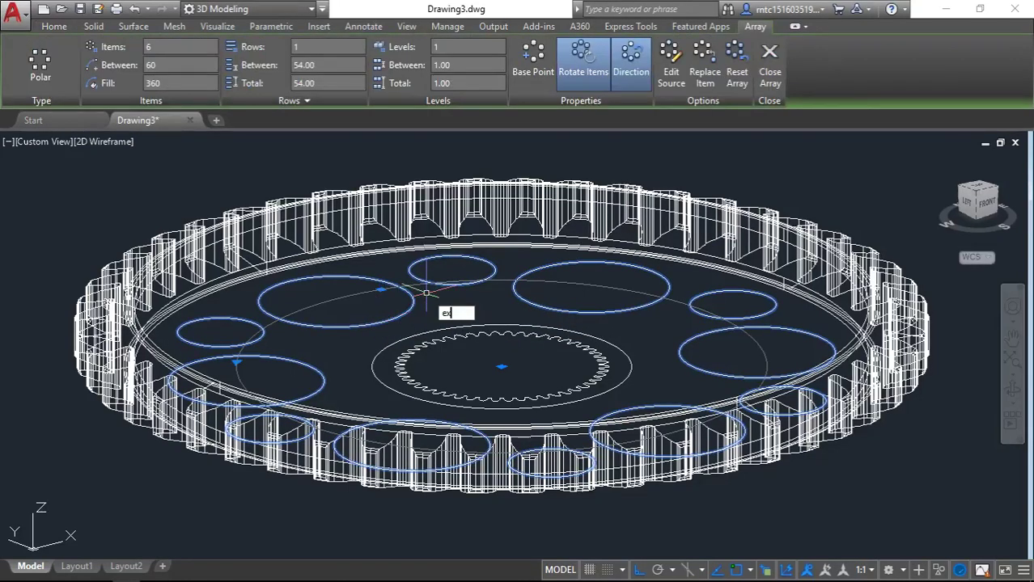
{"action": "key", "text": "Down"}
{"action": "key", "text": "Return"}
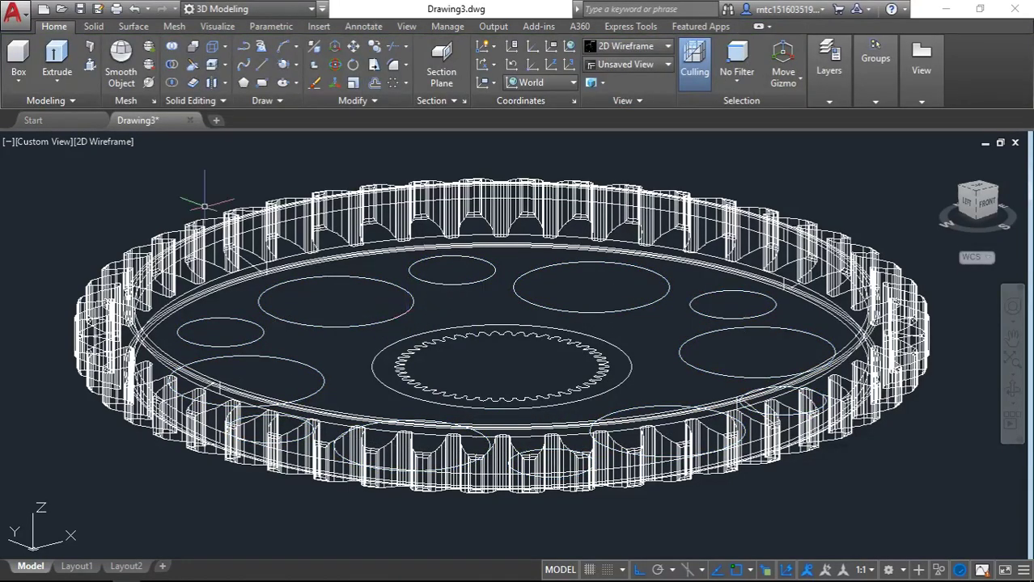
Start extruding again, pick the upper-left hole circle, then cancel.
{"action": "left_click", "coordinate": [56, 59]}
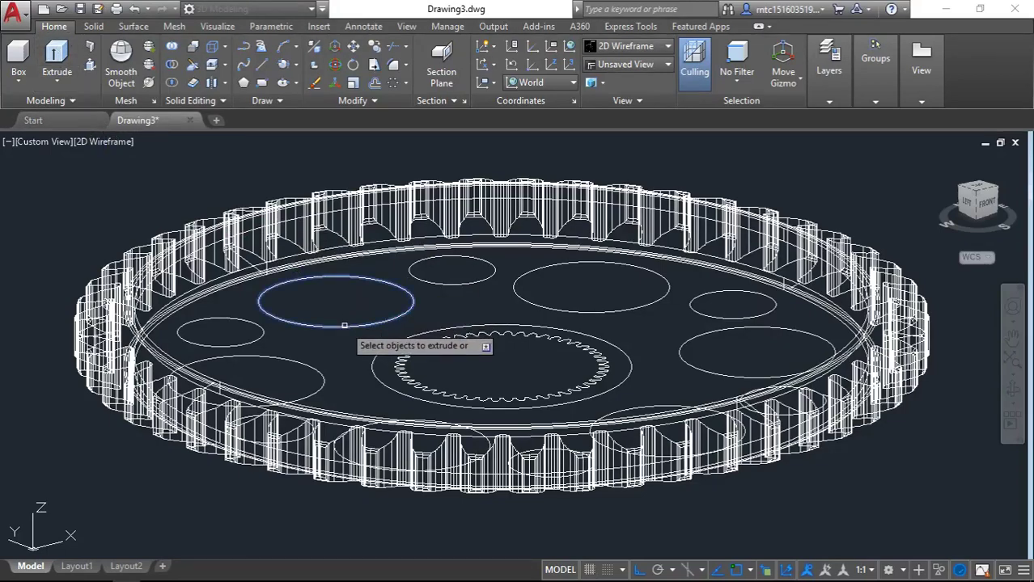
{"action": "left_click", "coordinate": [345, 325]}
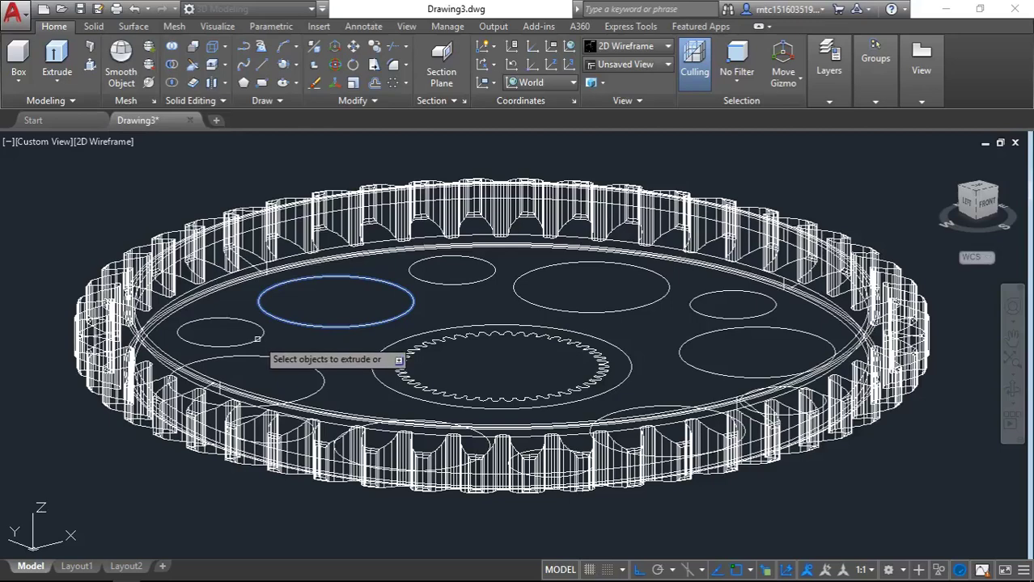
{"action": "key", "text": "Return"}
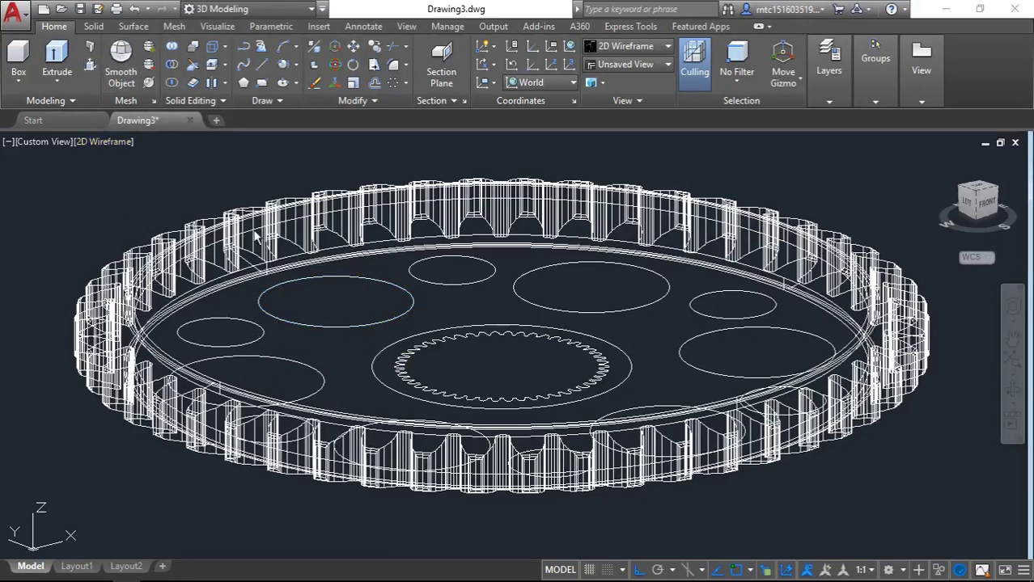
Presspull the gear's outer rim area and one circle area upward.
{"action": "left_click", "coordinate": [249, 256]}
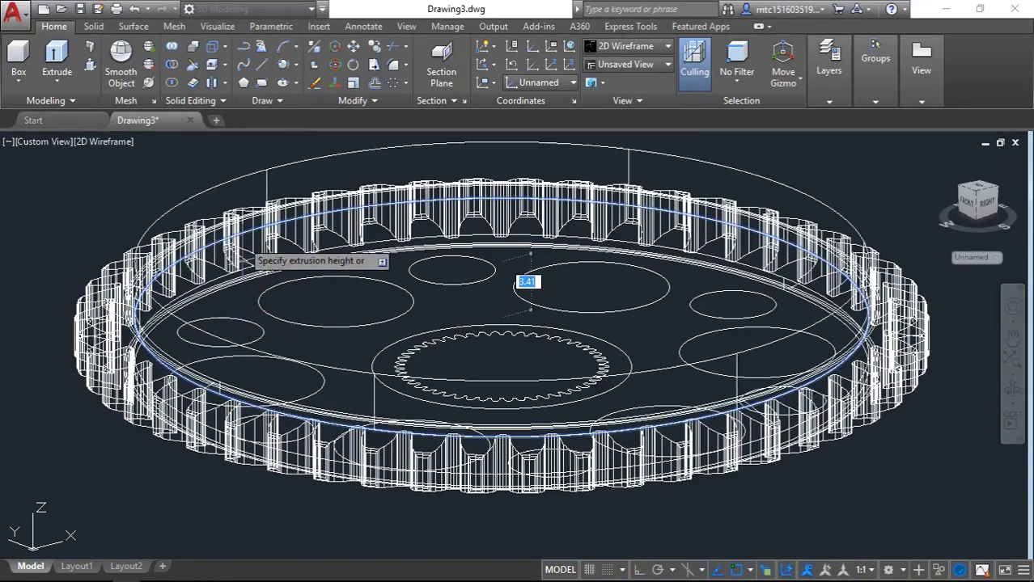
{"action": "left_click", "coordinate": [527, 235]}
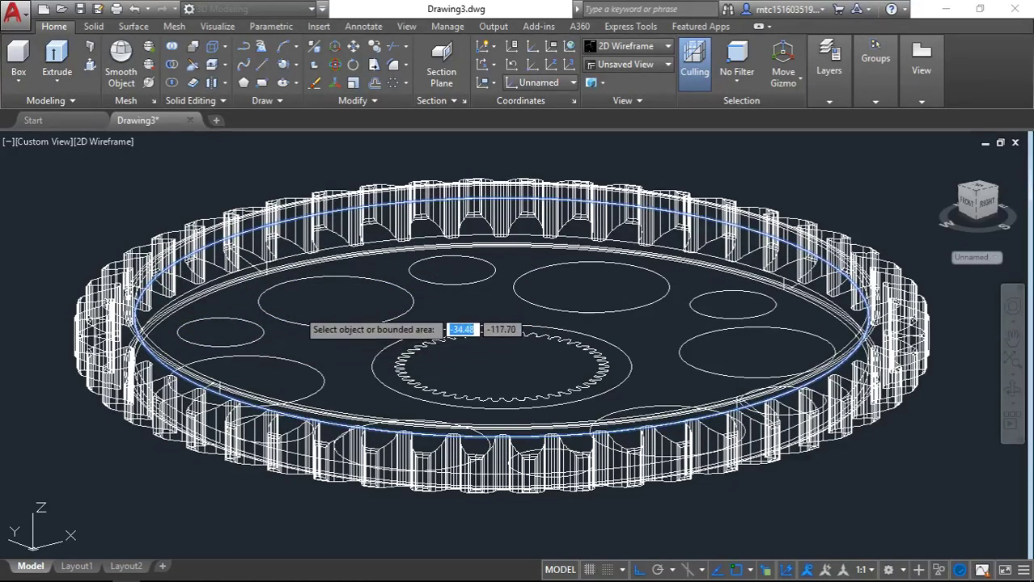
{"action": "middle_click_drag", "start_coordinate": [306, 323], "coordinate": [324, 260], "text": "shift"}
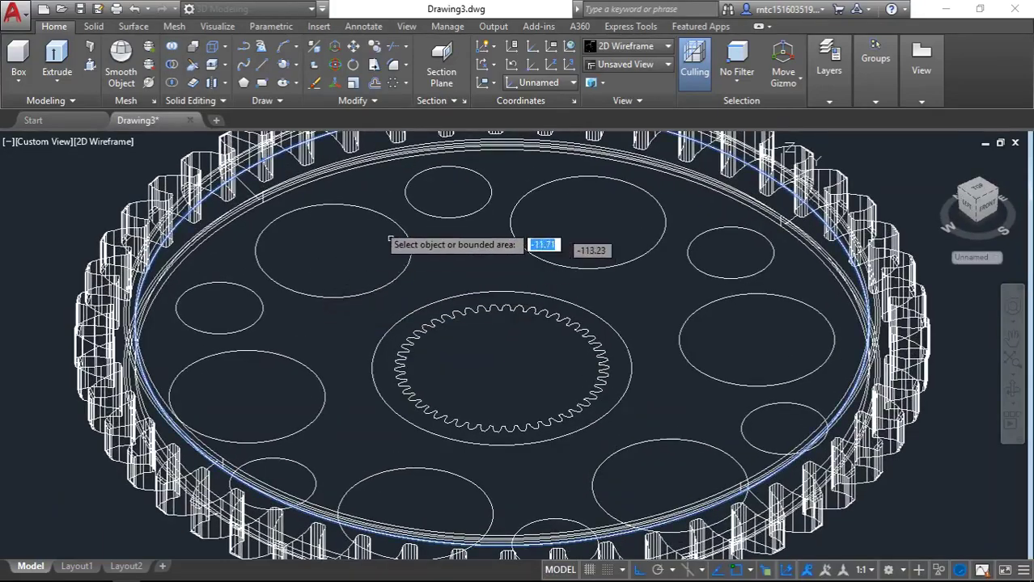
{"action": "scroll", "coordinate": [275, 279], "scroll_direction": "down", "scroll_amount": 2}
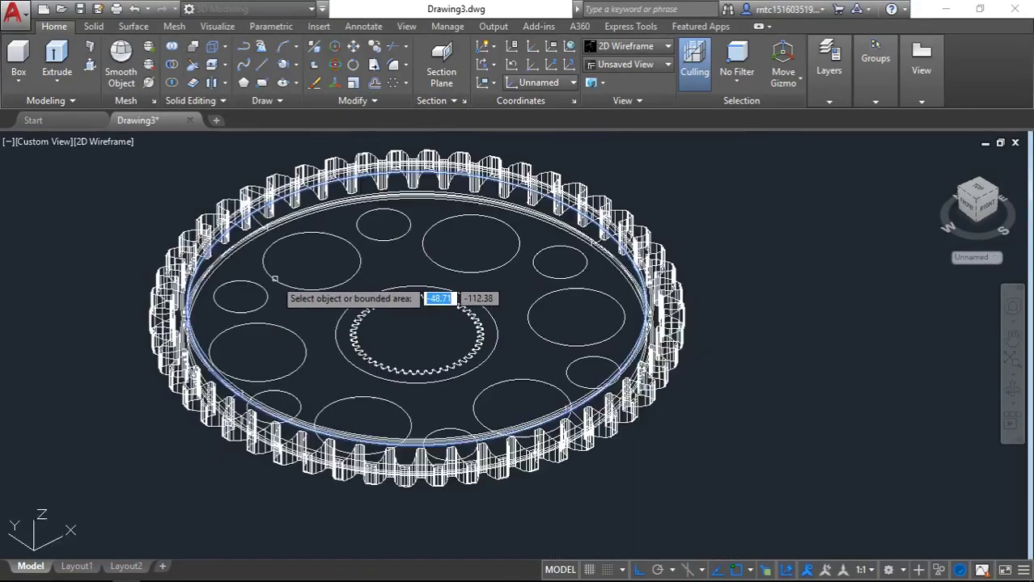
{"action": "scroll", "coordinate": [287, 275], "scroll_direction": "up", "scroll_amount": 3}
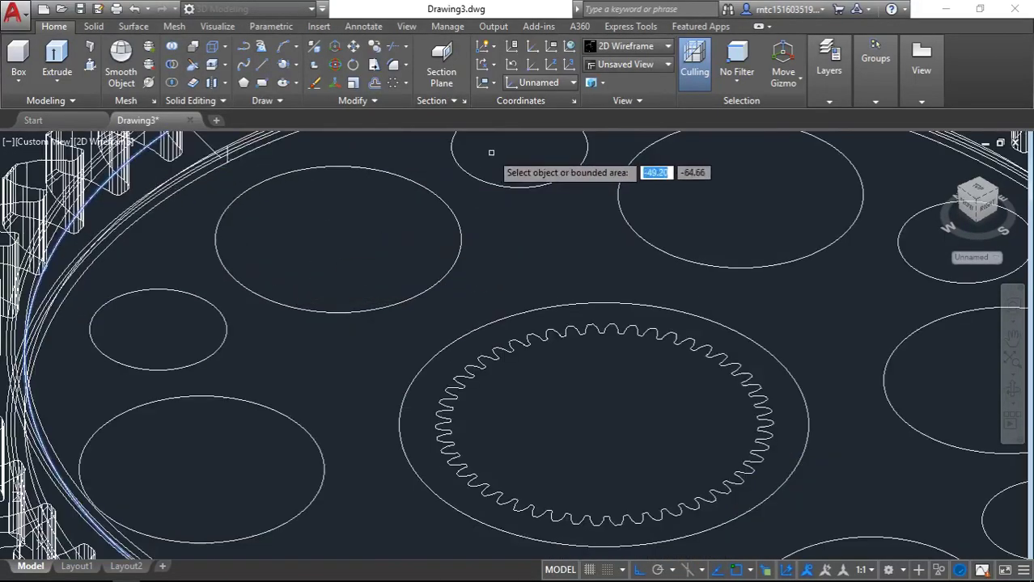
{"action": "left_click", "coordinate": [391, 268]}
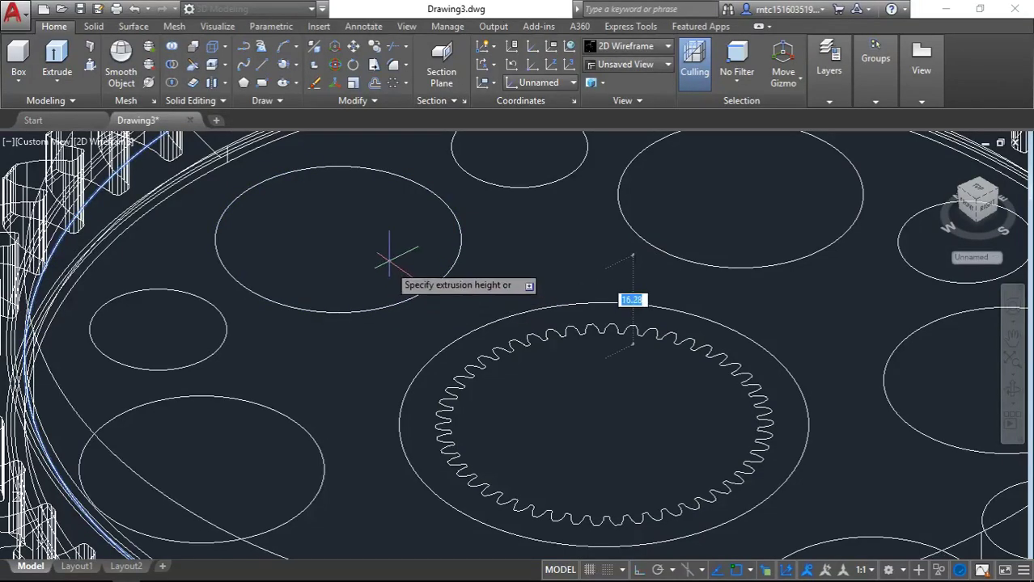
{"action": "left_click", "coordinate": [368, 247]}
{"action": "mouse_move", "coordinate": [369, 247]}
{"action": "middle_mouse_down", "text": "shift"}
{"action": "mouse_move", "coordinate": [368, 204]}
{"action": "mouse_move", "coordinate": [370, 231]}
{"action": "middle_mouse_up", "text": "shift"}
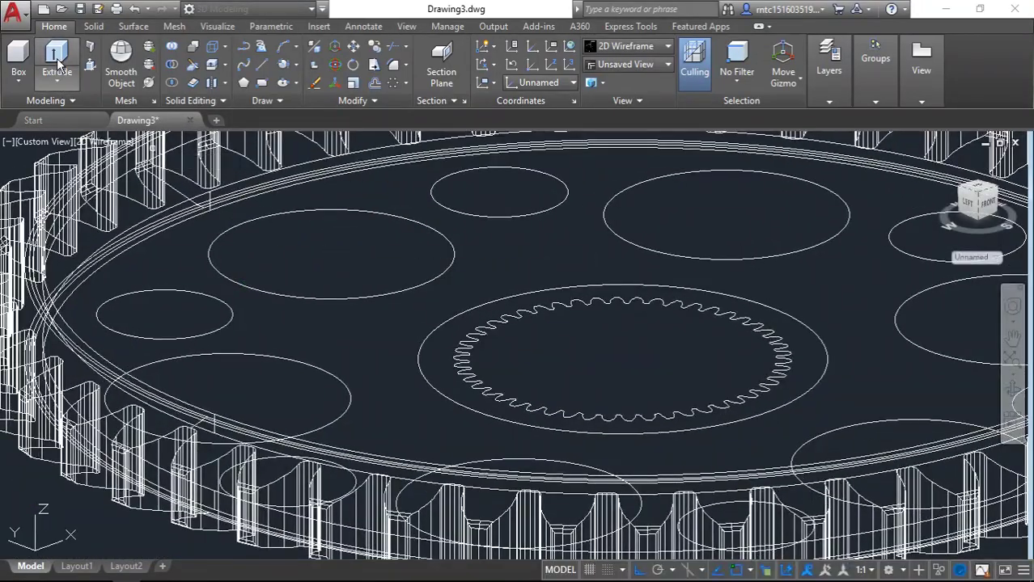
Begin extruding hole circles, selecting the upper-left, small left and lower-left holes.
{"action": "left_click", "coordinate": [322, 291]}
{"action": "left_click", "coordinate": [312, 297]}
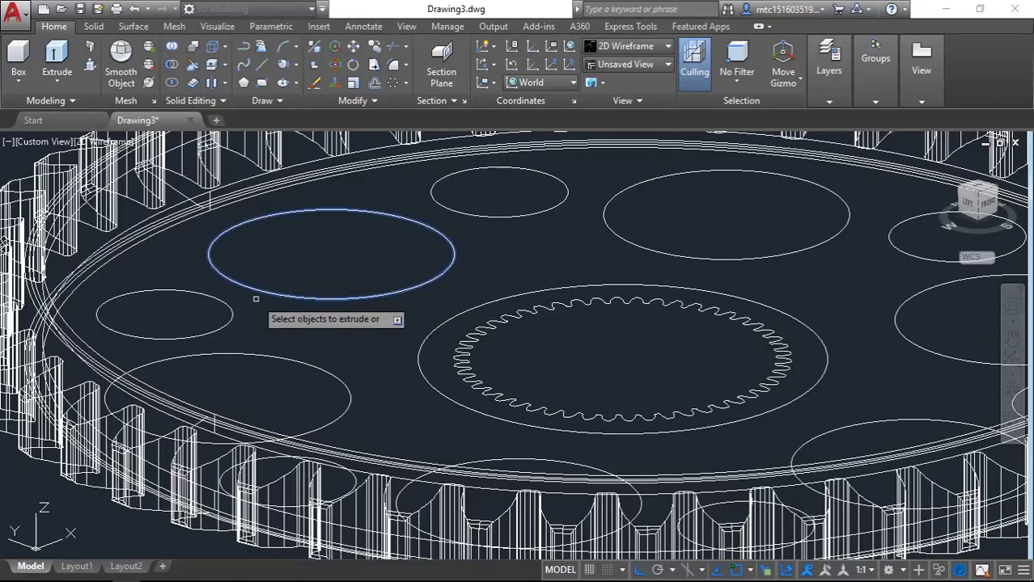
{"action": "left_click", "coordinate": [233, 314]}
{"action": "left_click", "coordinate": [273, 355]}
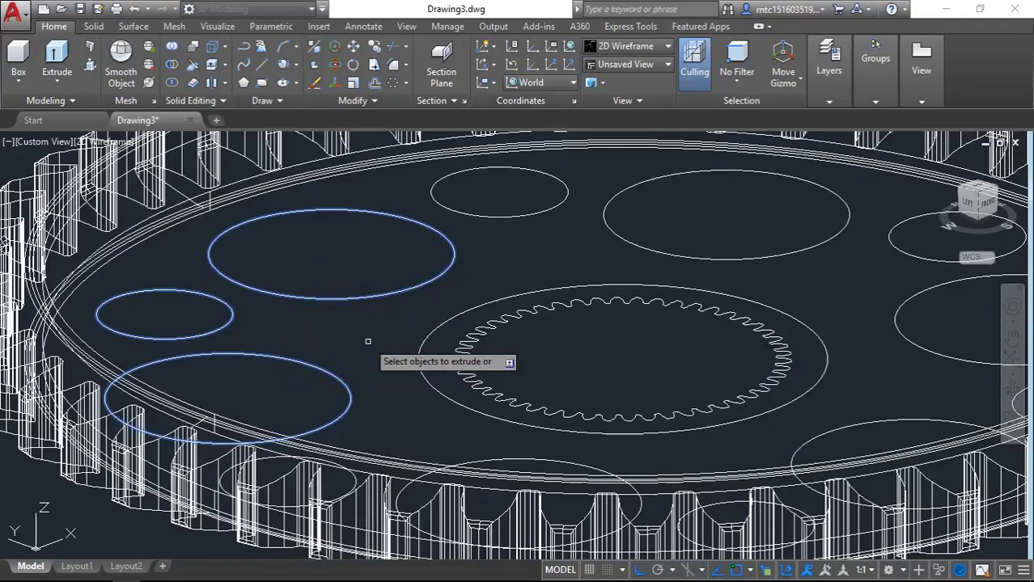
{"action": "scroll", "coordinate": [369, 356], "scroll_direction": "up", "scroll_amount": 3}
{"action": "scroll", "coordinate": [368, 376], "scroll_direction": "down", "scroll_amount": 5}
{"action": "scroll", "coordinate": [423, 356], "scroll_direction": "down", "scroll_amount": 3}
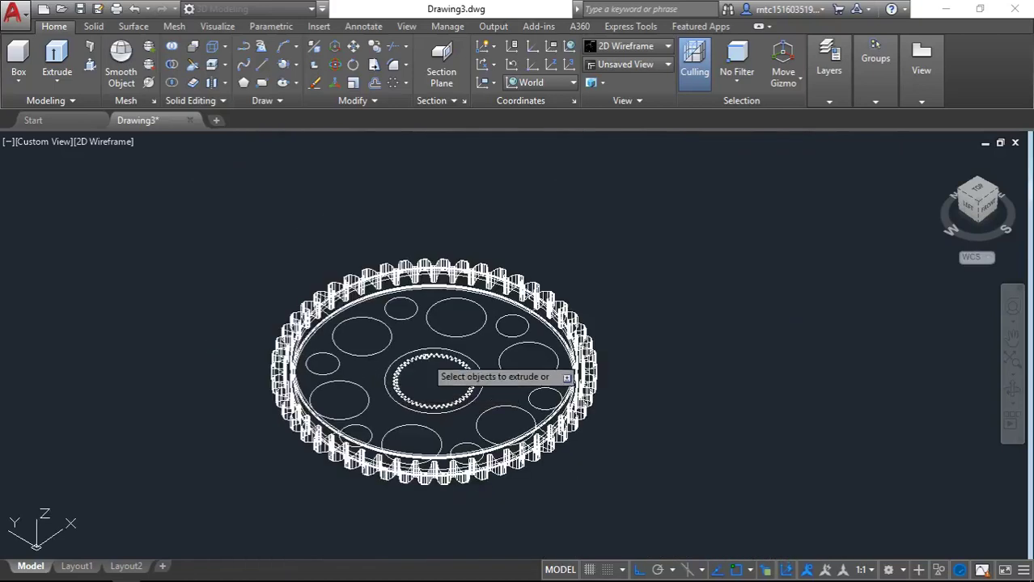
{"action": "mouse_move", "coordinate": [437, 377]}
{"action": "middle_mouse_down", "text": "shift"}
{"action": "mouse_move", "coordinate": [450, 411]}
{"action": "mouse_move", "coordinate": [377, 325]}
{"action": "middle_mouse_up", "text": "shift"}
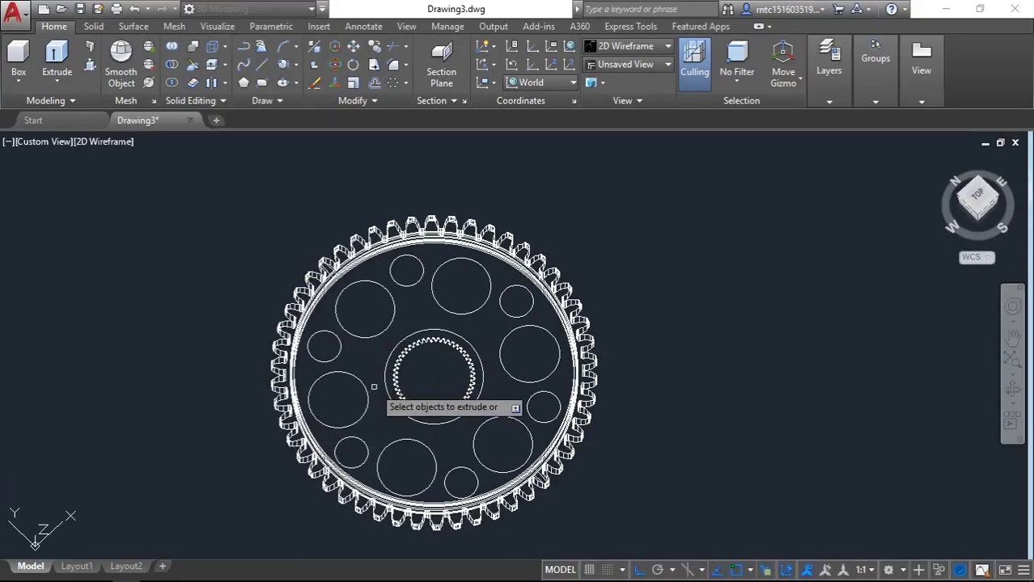
Add the remaining eight hole circles and extrude all of them into tall cylinders.
{"action": "left_click", "coordinate": [363, 444]}
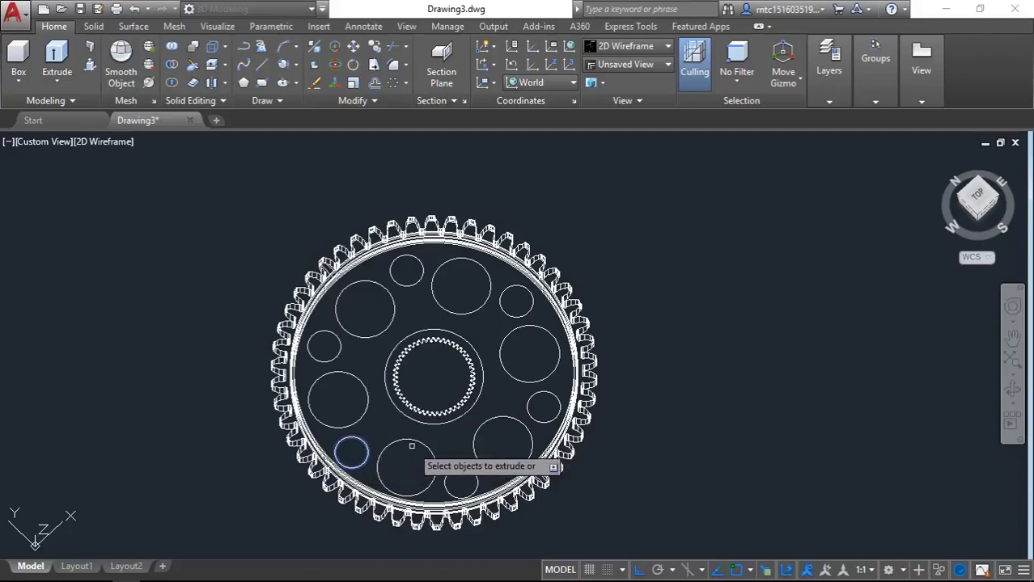
{"action": "left_click", "coordinate": [411, 441]}
{"action": "left_click", "coordinate": [467, 469]}
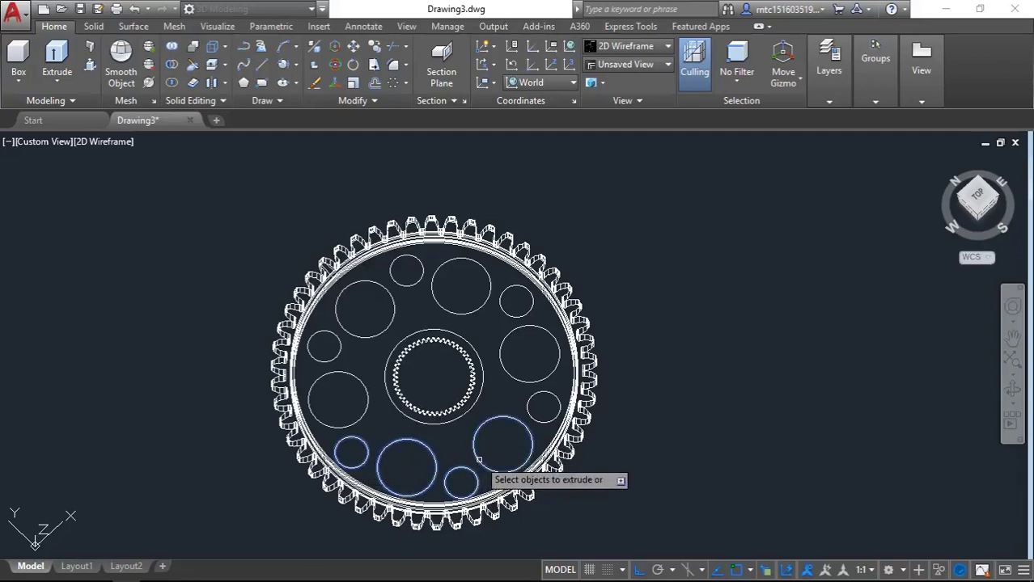
{"action": "left_click", "coordinate": [478, 460]}
{"action": "left_click", "coordinate": [531, 417]}
{"action": "left_click", "coordinate": [529, 383]}
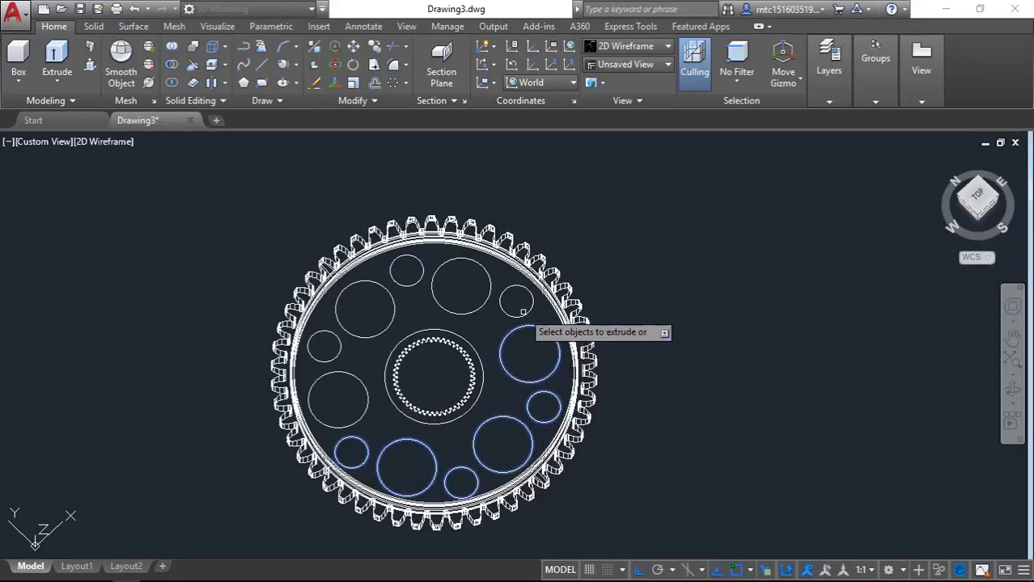
{"action": "left_click", "coordinate": [522, 314]}
{"action": "left_click", "coordinate": [412, 286]}
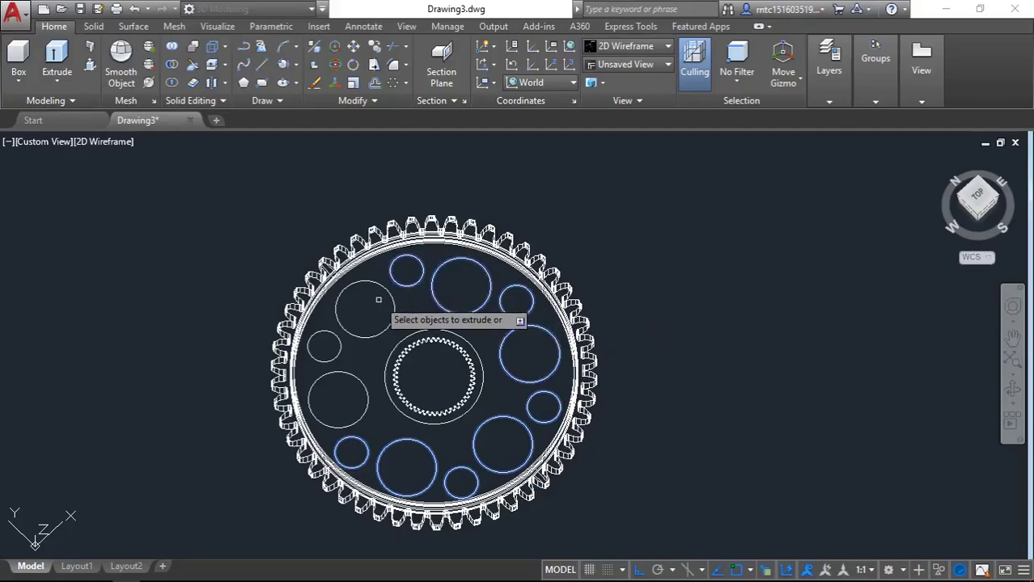
{"action": "key", "text": "Return"}
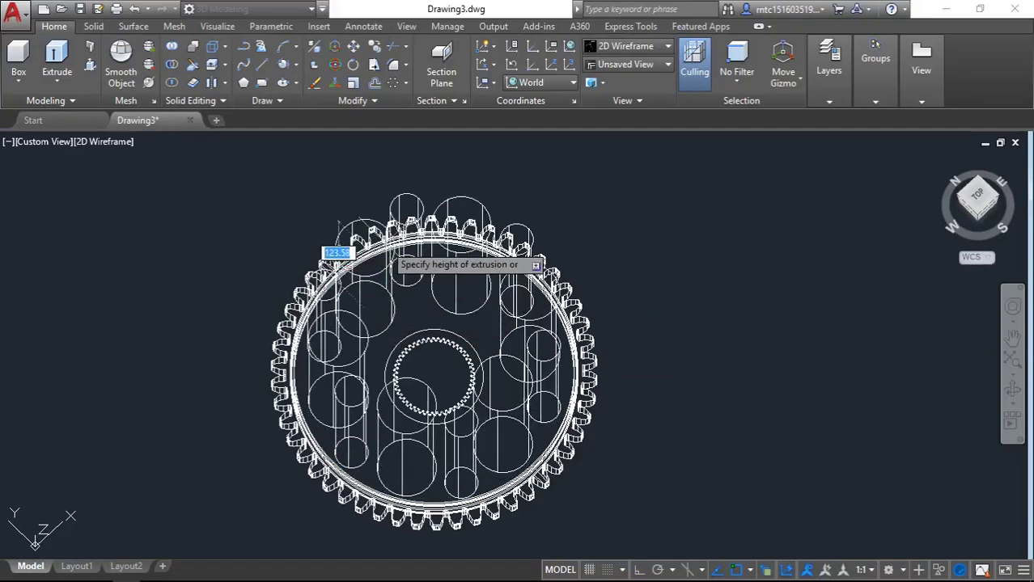
{"action": "middle_click_drag", "start_coordinate": [390, 227], "coordinate": [387, 226], "text": "shift"}
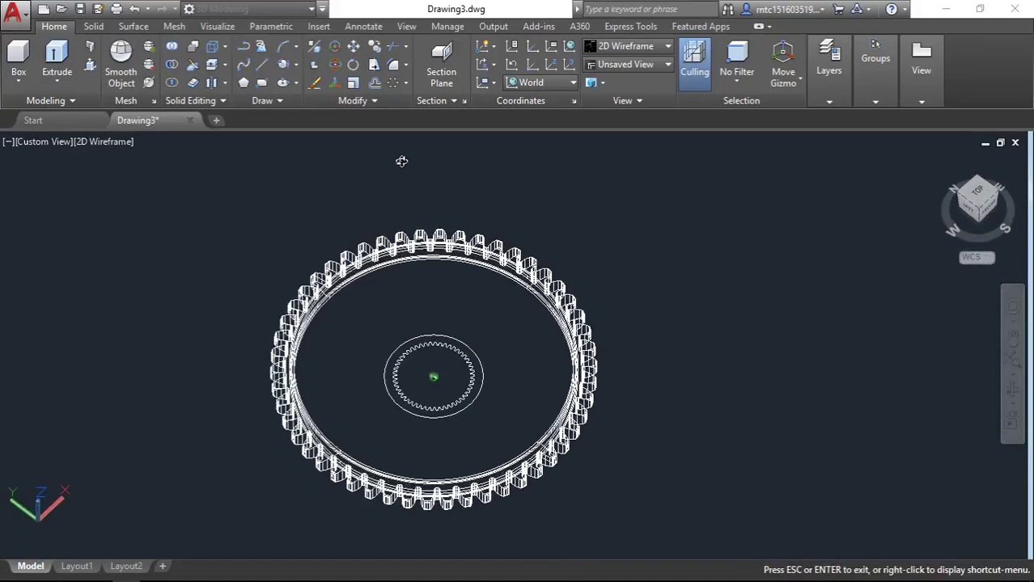
{"action": "left_click", "coordinate": [434, 372]}
{"action": "middle_click_drag", "start_coordinate": [565, 224], "coordinate": [565, 176], "text": "shift"}
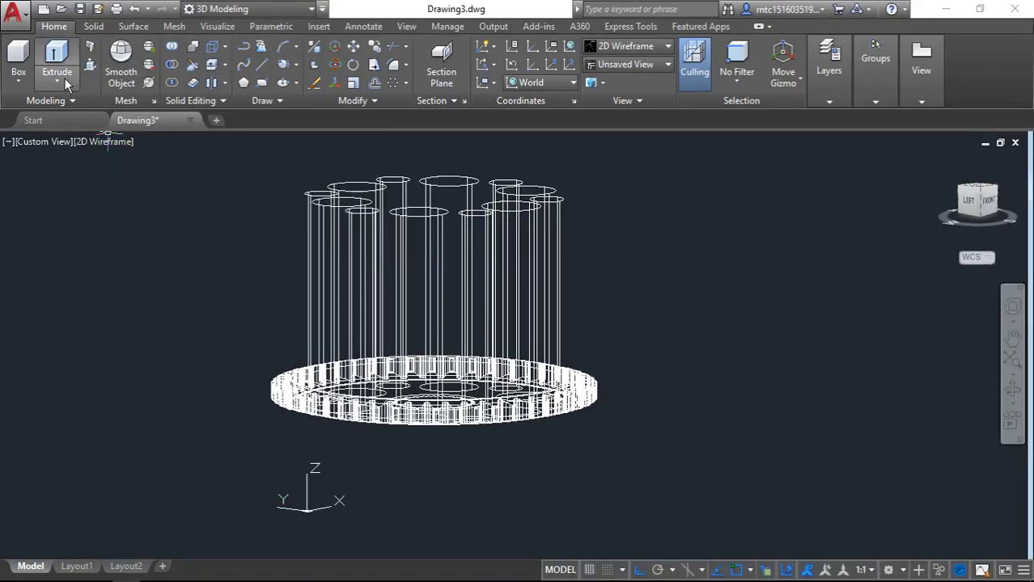
{"action": "left_click", "coordinate": [171, 65]}
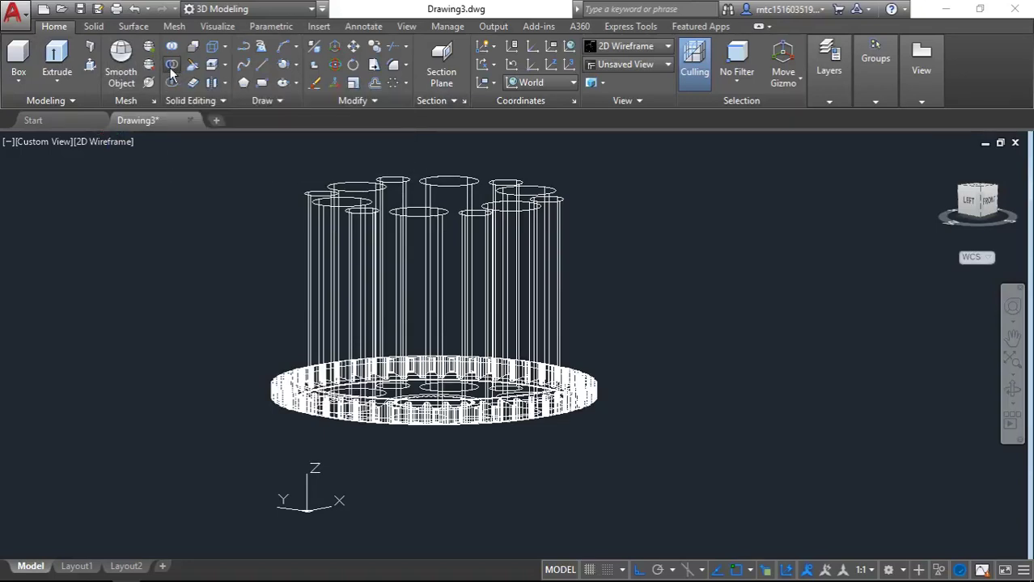
{"action": "left_click", "coordinate": [268, 391]}
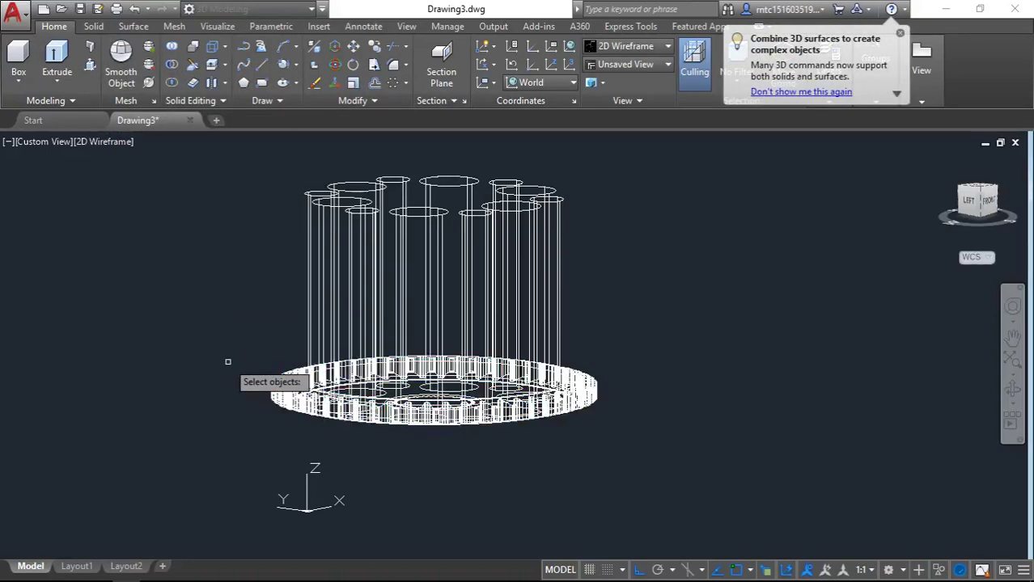
{"action": "left_click", "coordinate": [697, 227]}
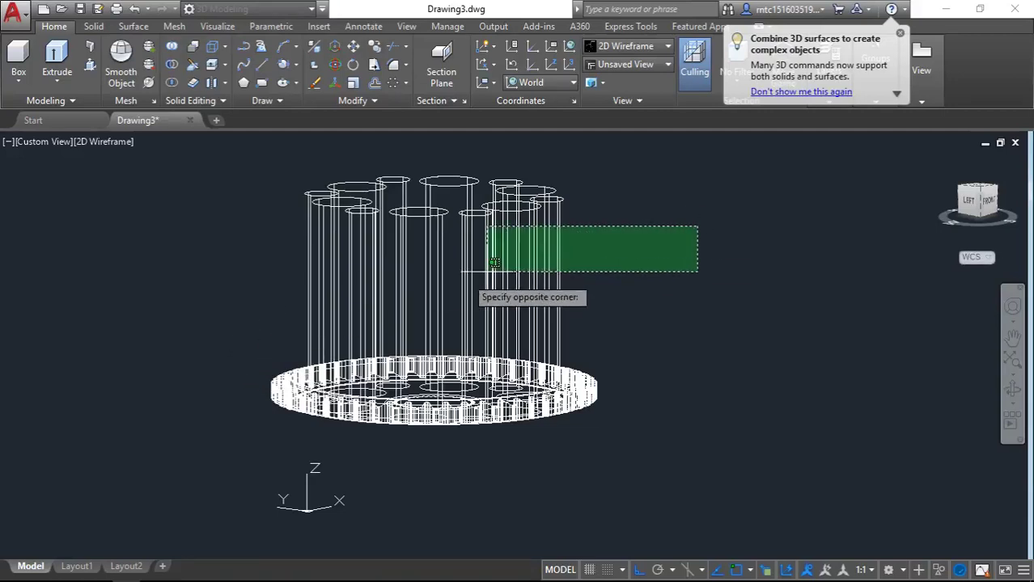
{"action": "left_click", "coordinate": [251, 299]}
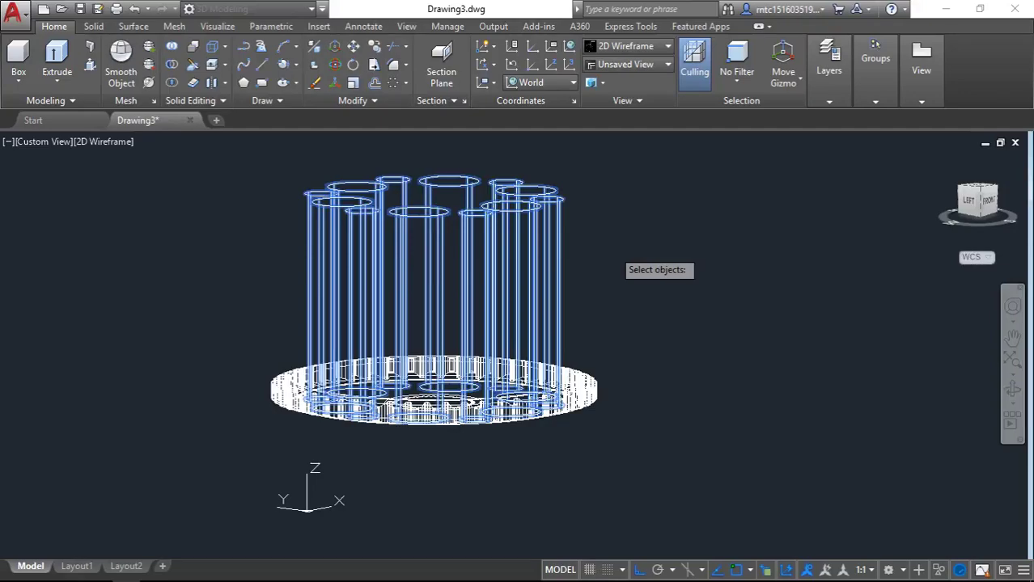
{"action": "key", "text": "Return"}
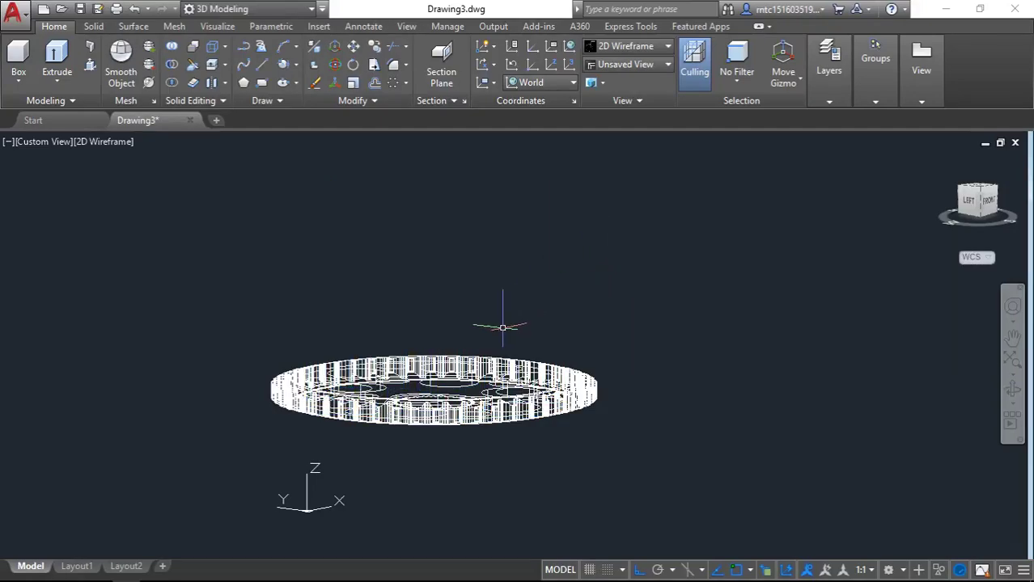
{"action": "middle_click_drag", "start_coordinate": [502, 327], "coordinate": [512, 426], "text": "shift"}
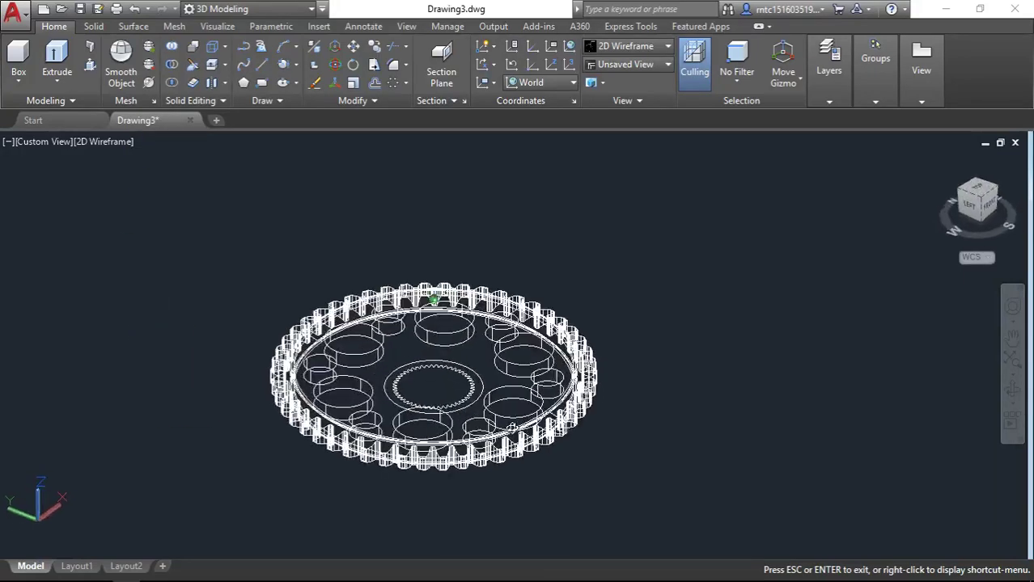
{"action": "left_click", "coordinate": [114, 143]}
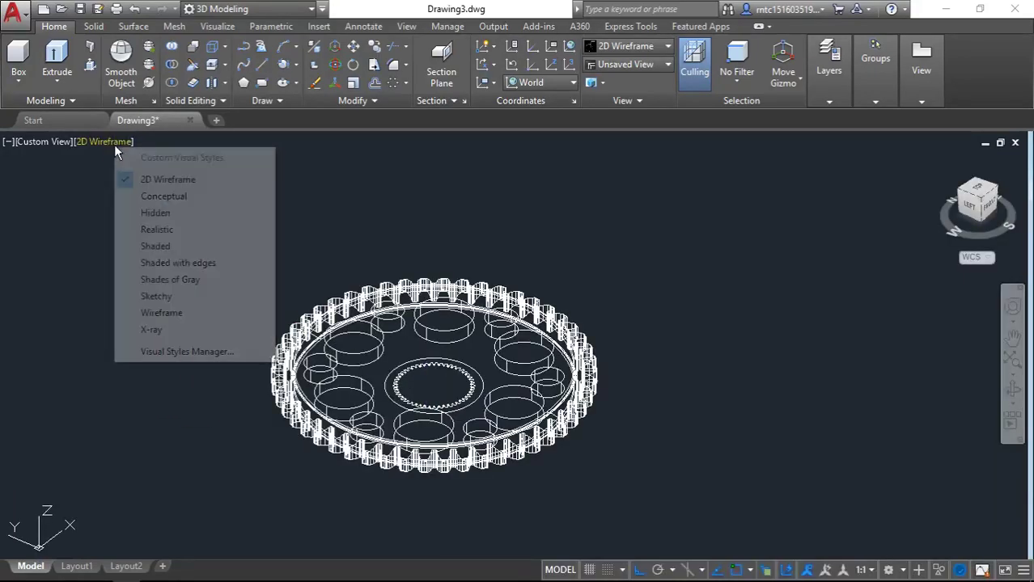
{"action": "left_click", "coordinate": [178, 230]}
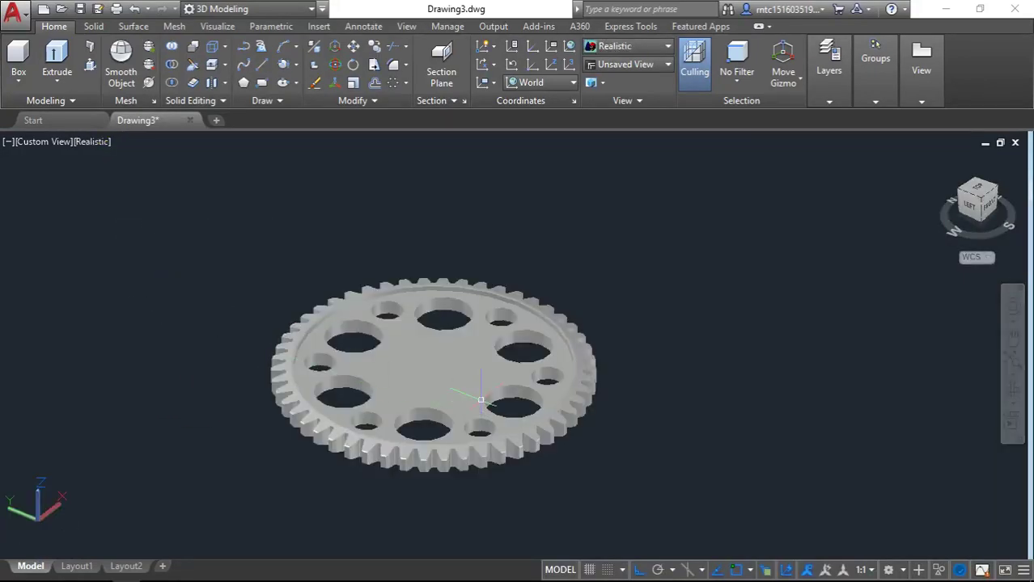
{"action": "mouse_move", "coordinate": [481, 399]}
{"action": "middle_mouse_down", "text": "shift"}
{"action": "mouse_move", "coordinate": [483, 261]}
{"action": "mouse_move", "coordinate": [494, 386]}
{"action": "middle_mouse_up", "text": "shift"}
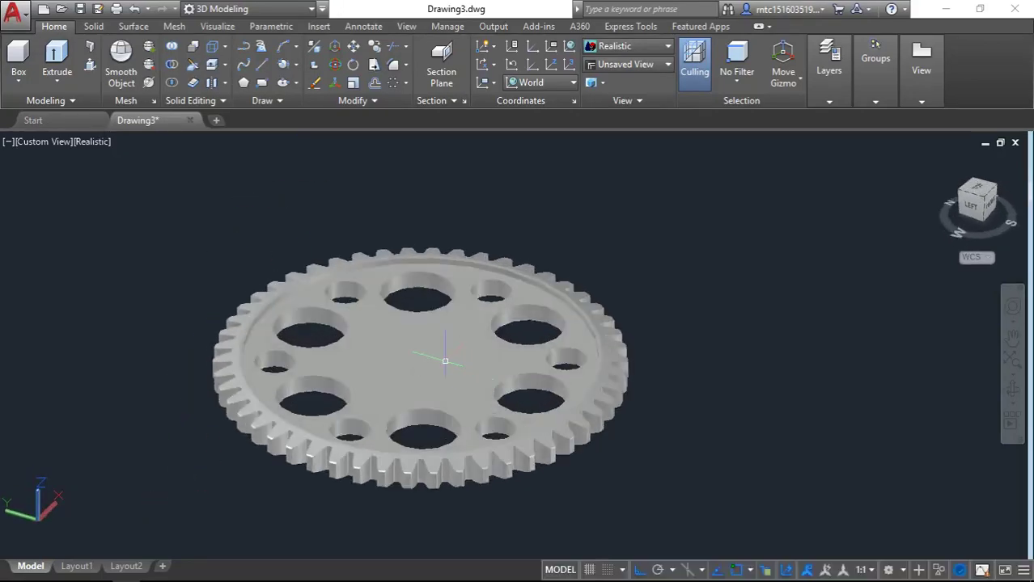
{"action": "middle_click_drag", "start_coordinate": [445, 361], "coordinate": [170, 175], "text": "shift"}
{"action": "left_click", "coordinate": [106, 148]}
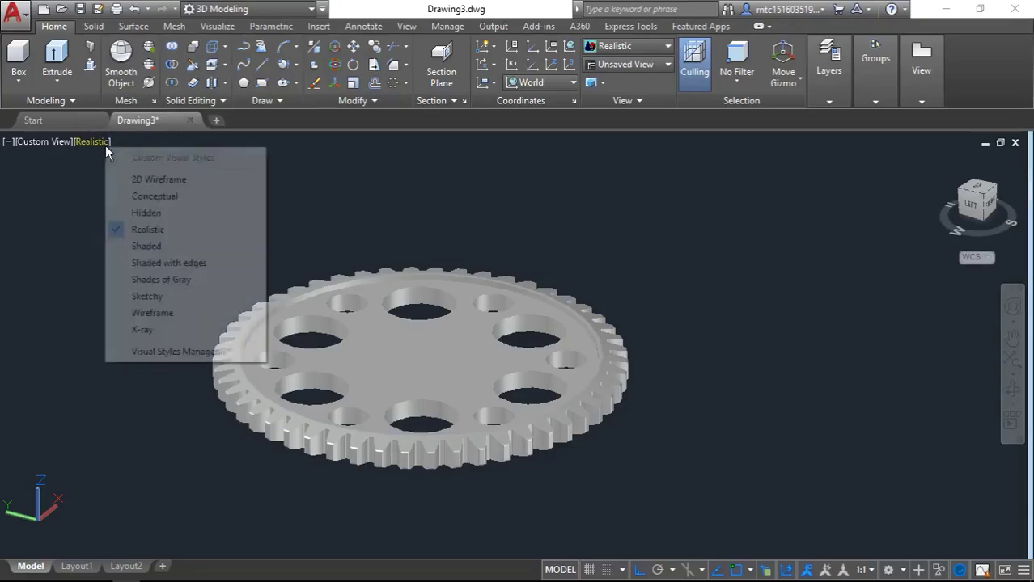
{"action": "left_click", "coordinate": [144, 175]}
{"action": "scroll", "coordinate": [440, 388], "scroll_direction": "up", "scroll_amount": 3}
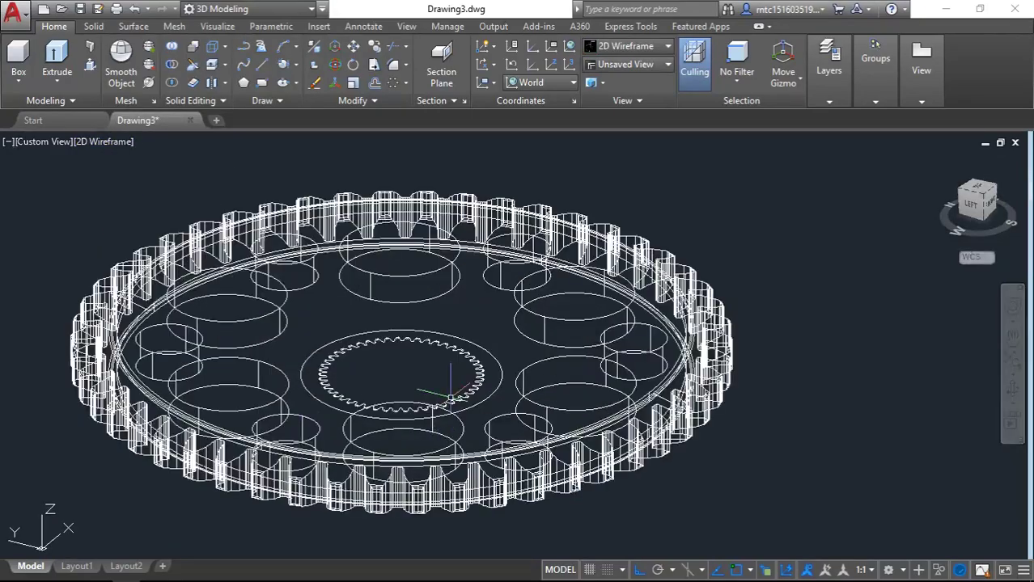
{"action": "scroll", "coordinate": [441, 388], "scroll_direction": "up", "scroll_amount": 3}
{"action": "scroll", "coordinate": [441, 388], "scroll_direction": "down", "scroll_amount": 2}
Extrude the inner splined profile to a height of 4 and check it from the Left view.
{"action": "left_click", "coordinate": [56, 60]}
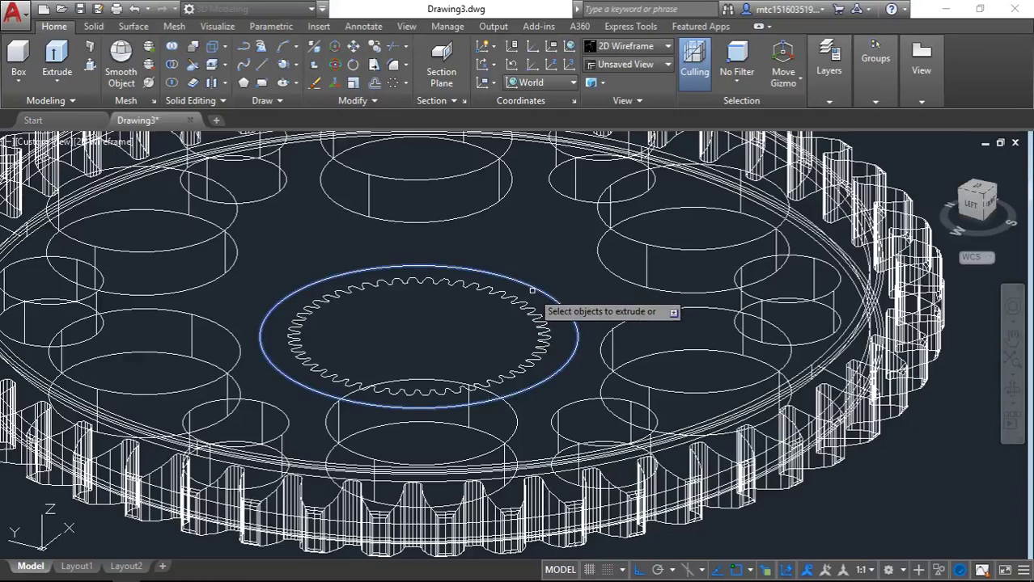
{"action": "left_click", "coordinate": [546, 327]}
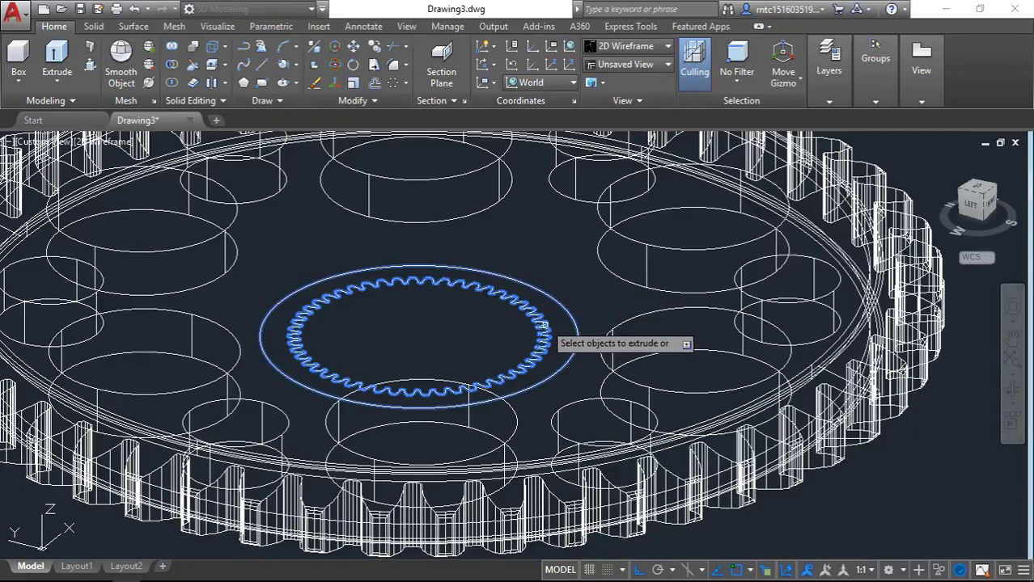
{"action": "key", "text": "Return"}
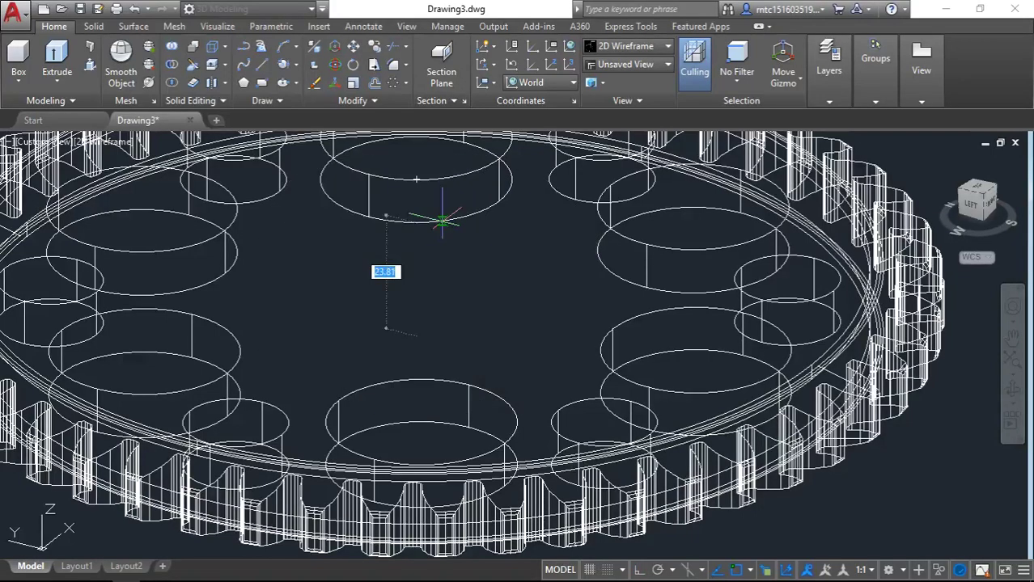
{"action": "mouse_move", "coordinate": [437, 267]}
{"action": "middle_mouse_down", "text": "shift"}
{"action": "mouse_move", "coordinate": [397, 261]}
{"action": "mouse_move", "coordinate": [438, 266]}
{"action": "middle_mouse_up", "text": "shift"}
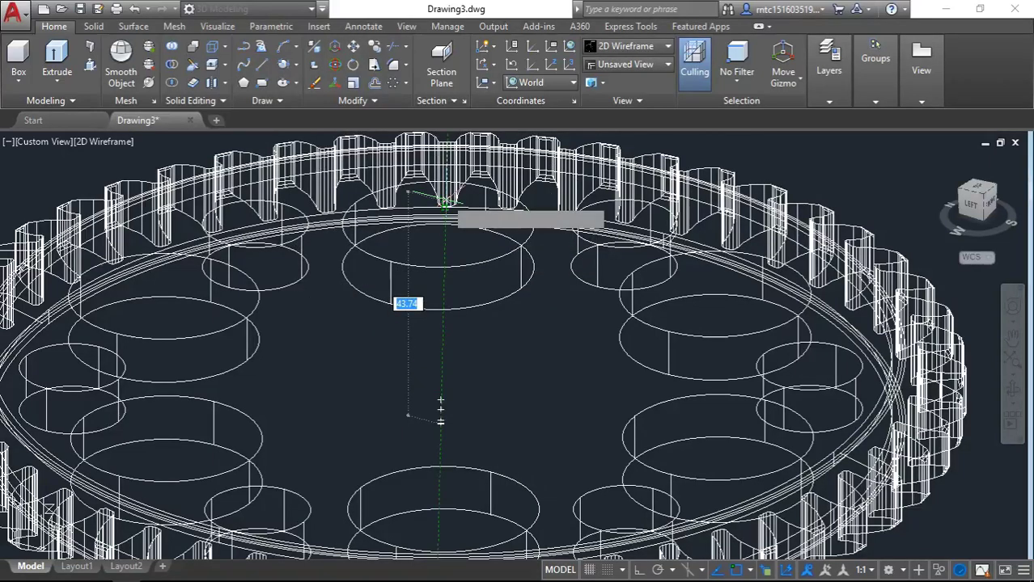
{"action": "type", "text": "4"}
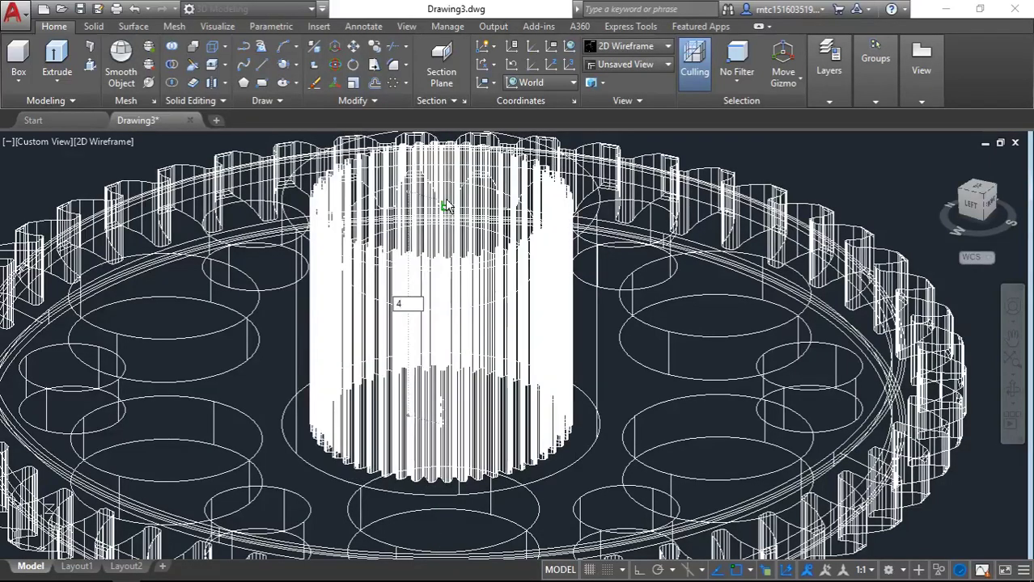
{"action": "key", "text": "Return"}
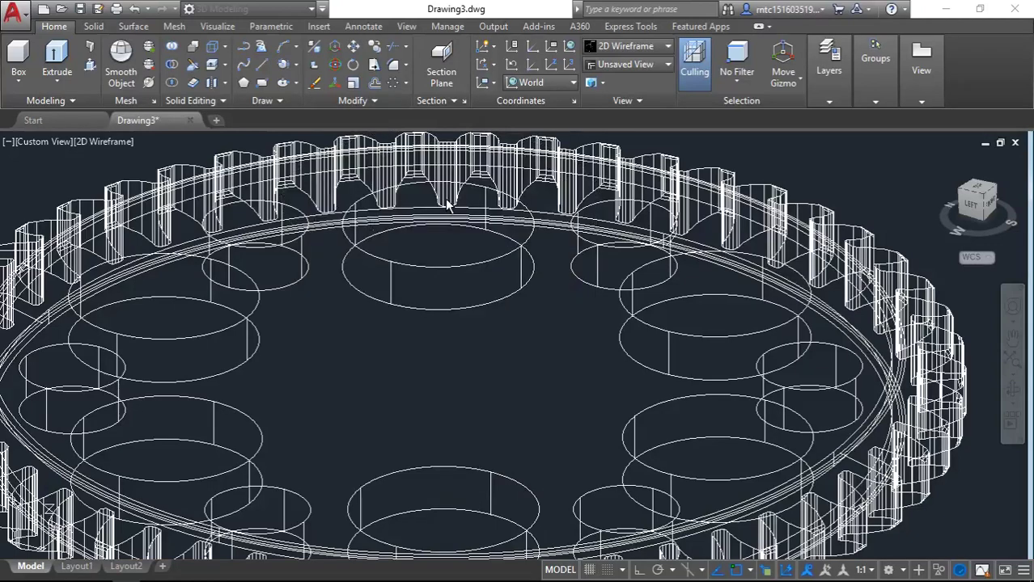
{"action": "left_click", "coordinate": [972, 203]}
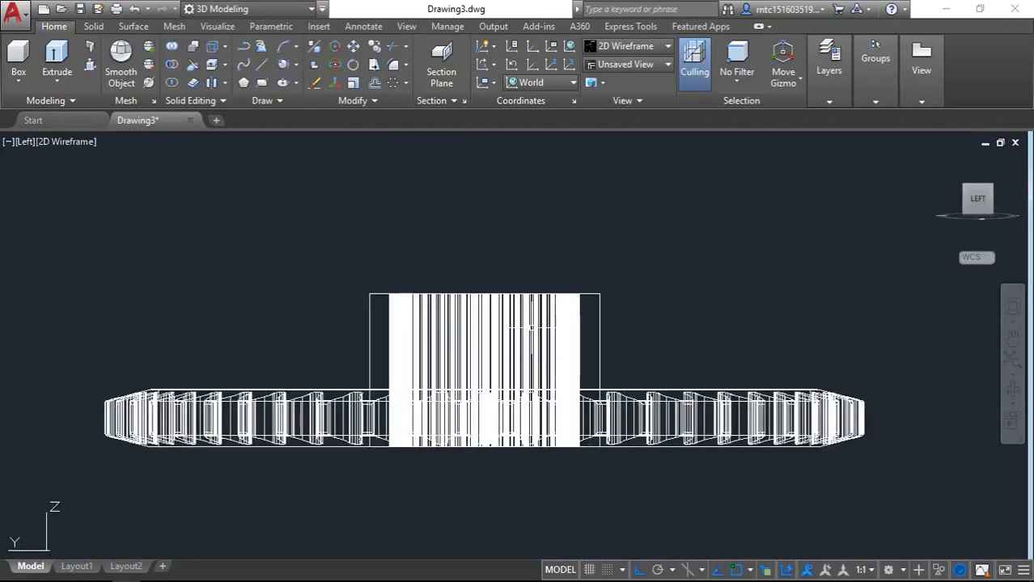
{"action": "middle_click_drag", "start_coordinate": [486, 421], "coordinate": [402, 342], "text": "shift"}
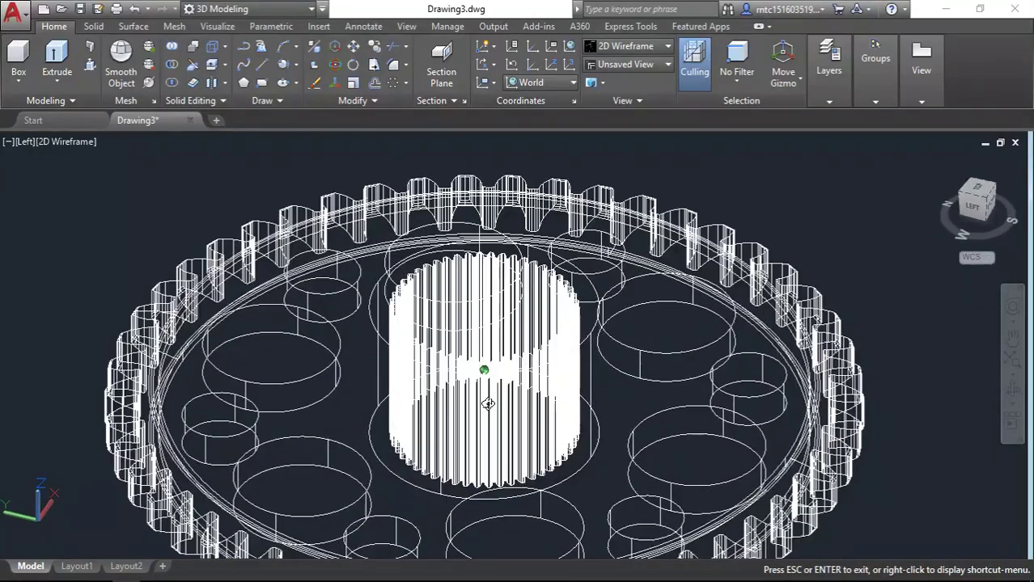
Subtract the splined column from the central hub cylinder to leave a splined bore.
{"action": "left_click", "coordinate": [171, 68]}
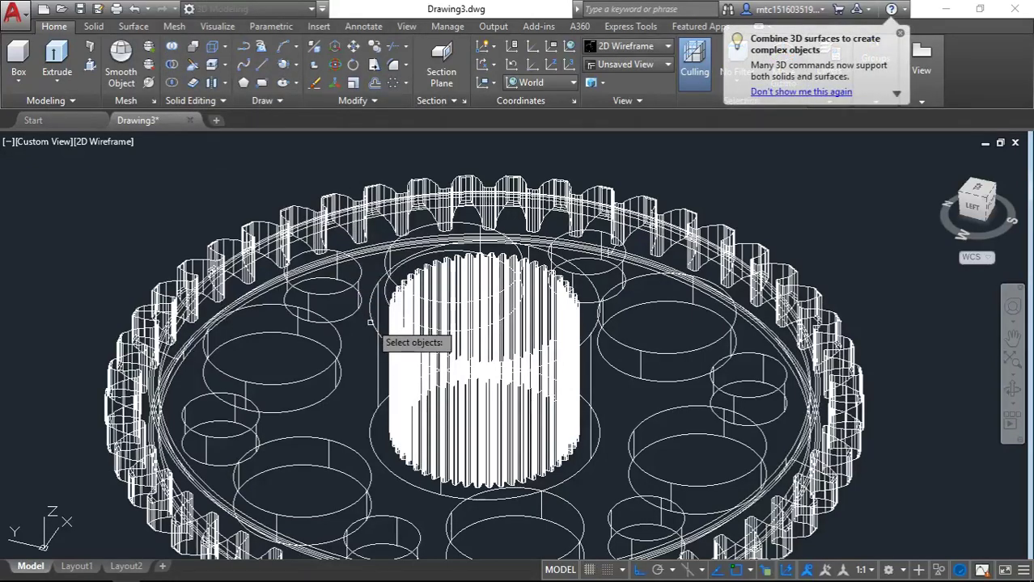
{"action": "left_click", "coordinate": [369, 323]}
{"action": "left_click", "coordinate": [365, 319]}
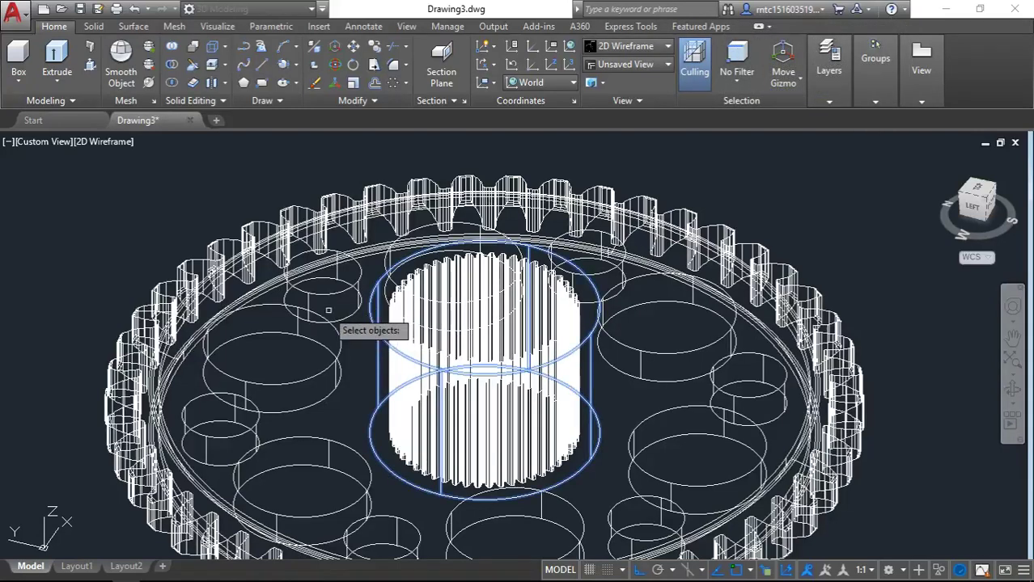
{"action": "key", "text": "Return"}
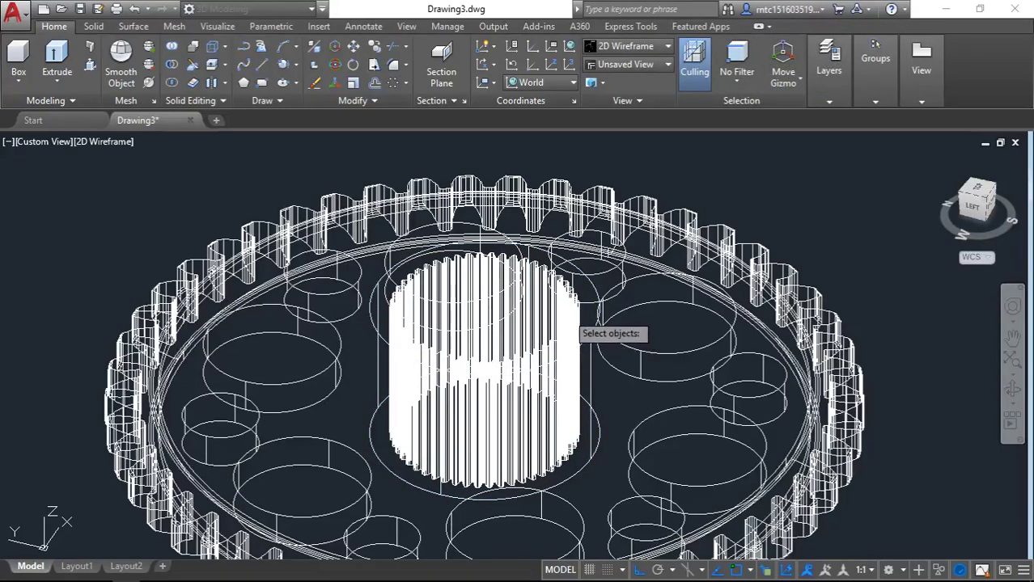
{"action": "left_click", "coordinate": [541, 322]}
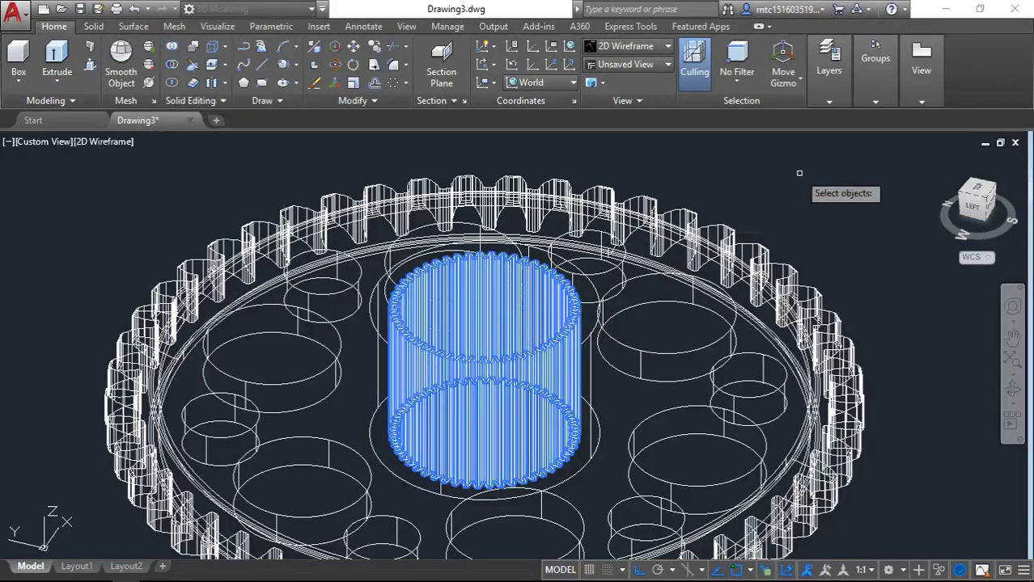
{"action": "key", "text": "Return"}
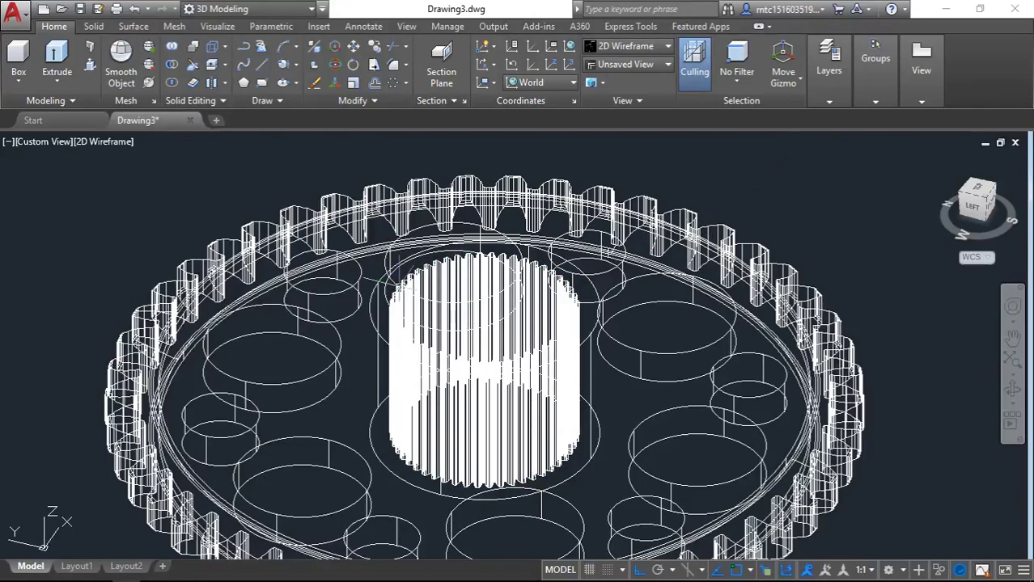
{"action": "left_click", "coordinate": [93, 143]}
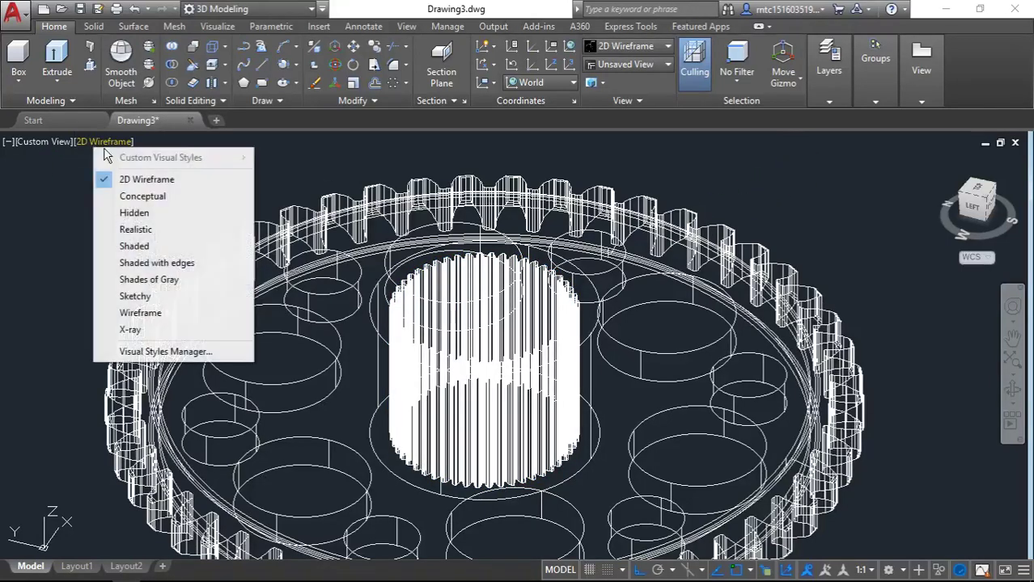
Switch to Realistic style, then try pulling up the hub region and undo it.
{"action": "left_click", "coordinate": [142, 230]}
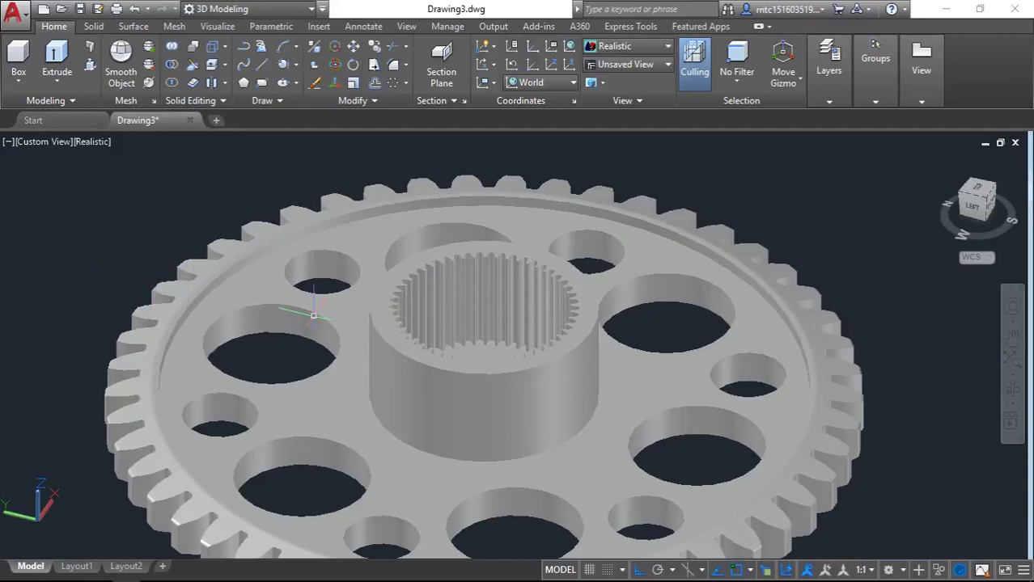
{"action": "middle_click_drag", "start_coordinate": [313, 314], "coordinate": [166, 196], "text": "shift"}
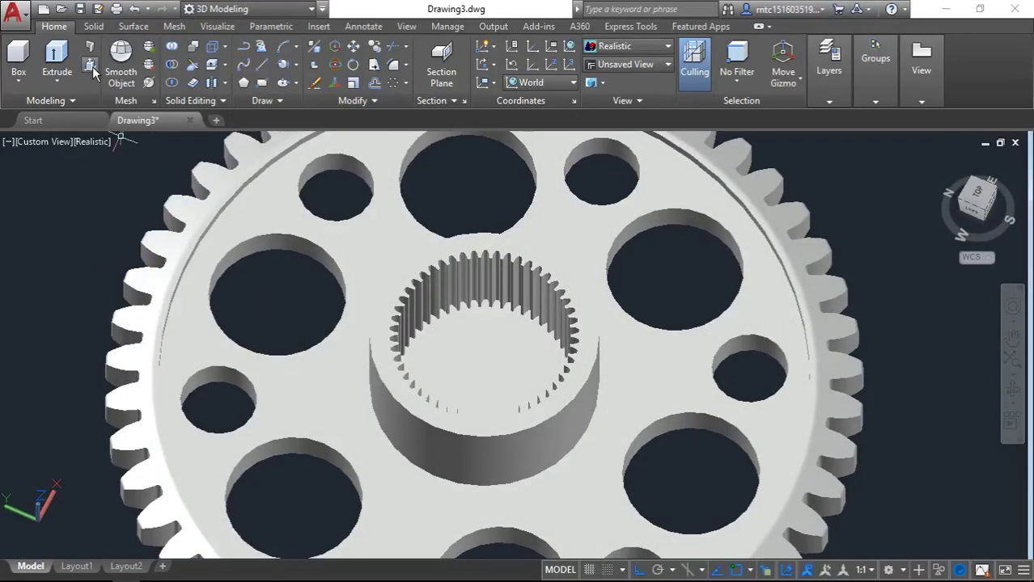
{"action": "left_click", "coordinate": [89, 65]}
{"action": "scroll", "coordinate": [493, 364], "scroll_direction": "up", "scroll_amount": 5}
{"action": "left_click", "coordinate": [488, 391]}
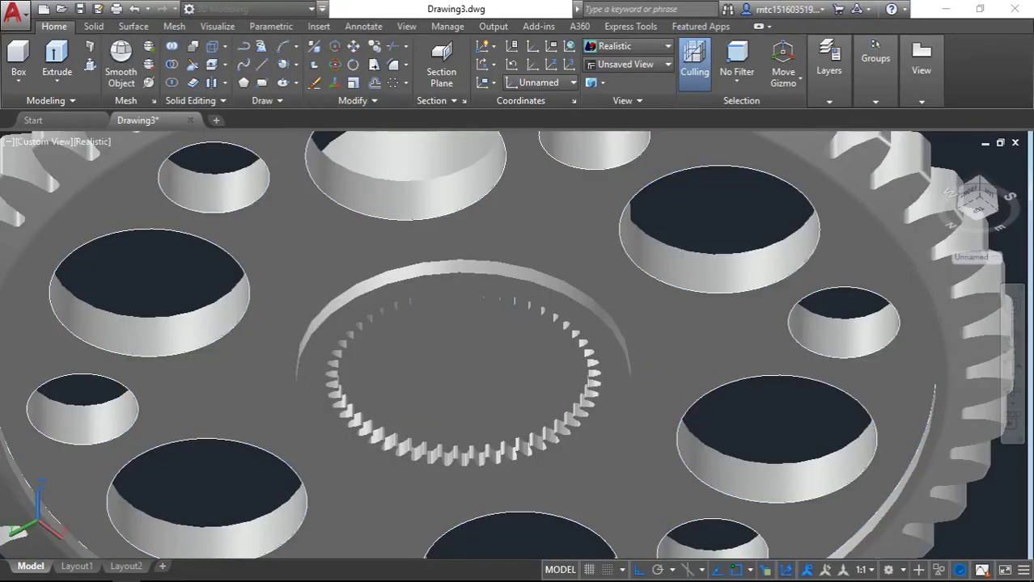
{"action": "left_click", "coordinate": [469, 352]}
{"action": "middle_click_drag", "start_coordinate": [470, 352], "coordinate": [455, 426], "text": "shift"}
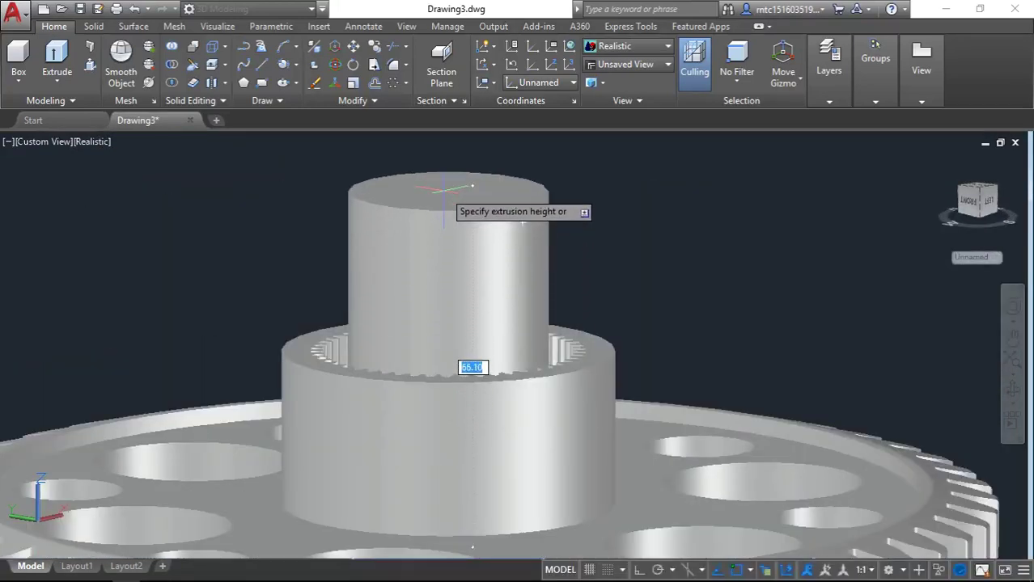
{"action": "left_click", "coordinate": [443, 192]}
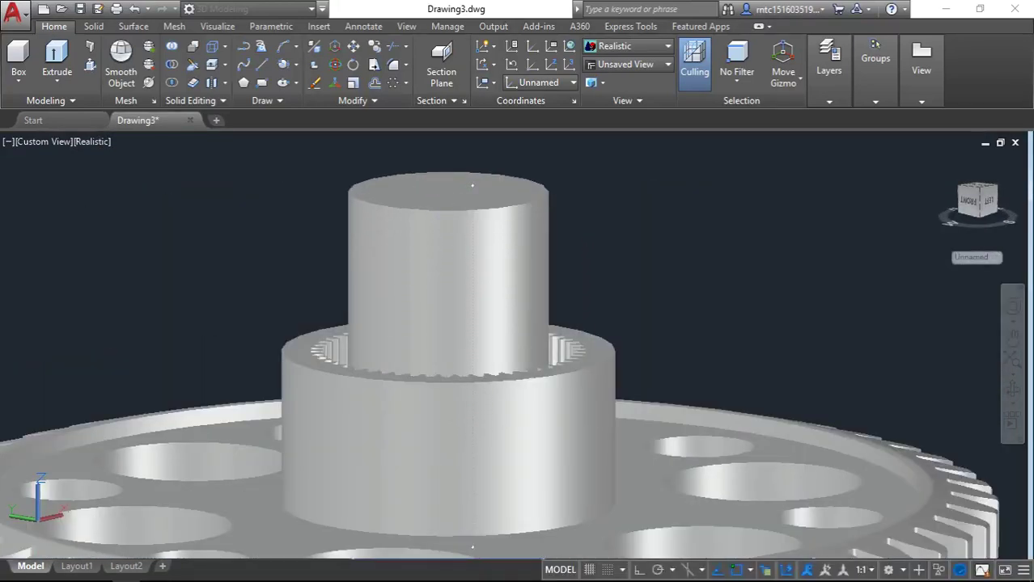
{"action": "key", "text": "ctrl+z"}
Start a FILLET with F and pick the top edge of a lightening hole beside the hub.
{"action": "middle_click_drag", "start_coordinate": [472, 186], "coordinate": [778, 455], "text": "shift"}
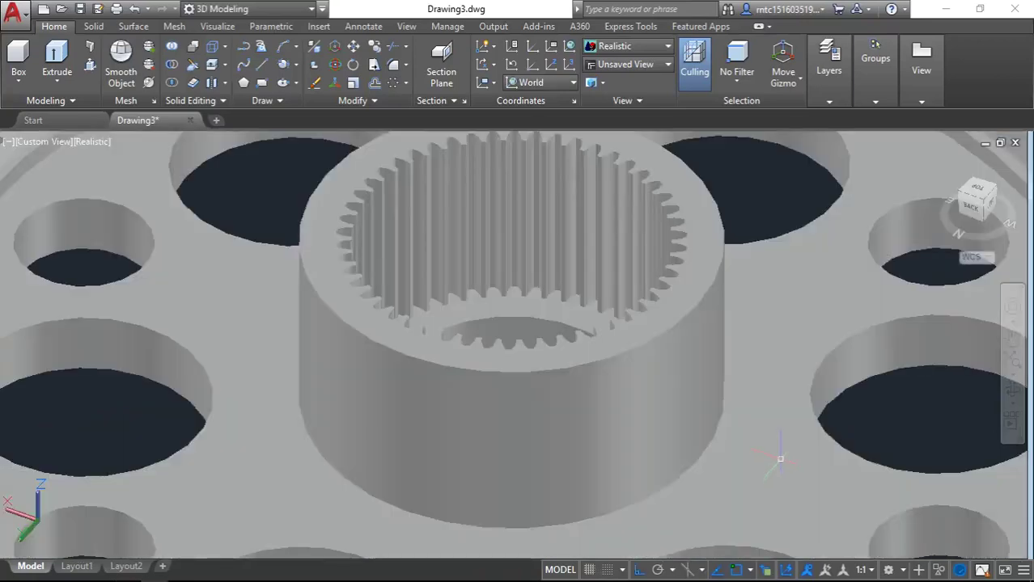
{"action": "scroll", "coordinate": [820, 443], "scroll_direction": "up", "scroll_amount": 3}
{"action": "middle_click_drag", "start_coordinate": [820, 423], "coordinate": [668, 485]}
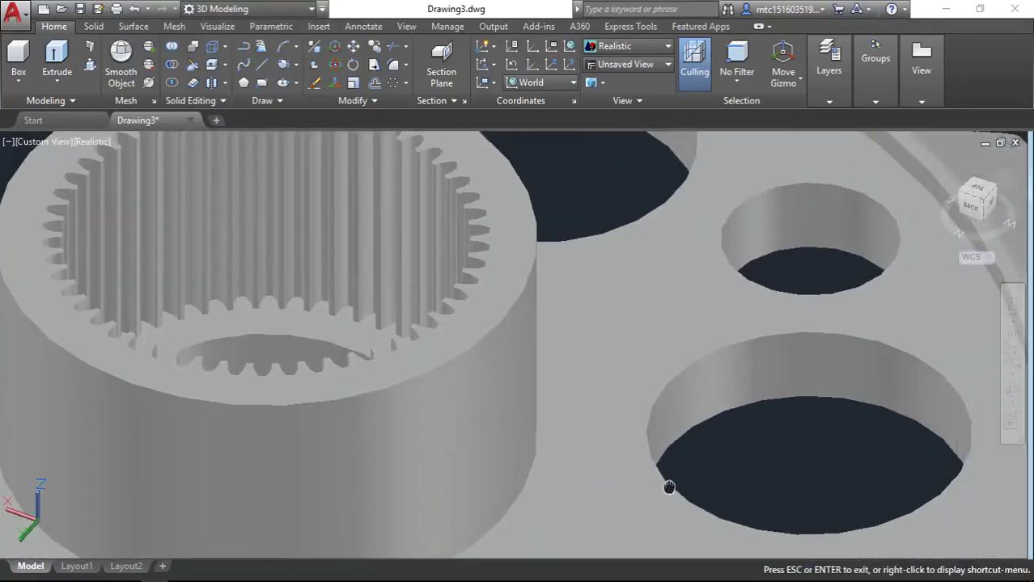
{"action": "type", "text": "F"}
{"action": "key", "text": "Return"}
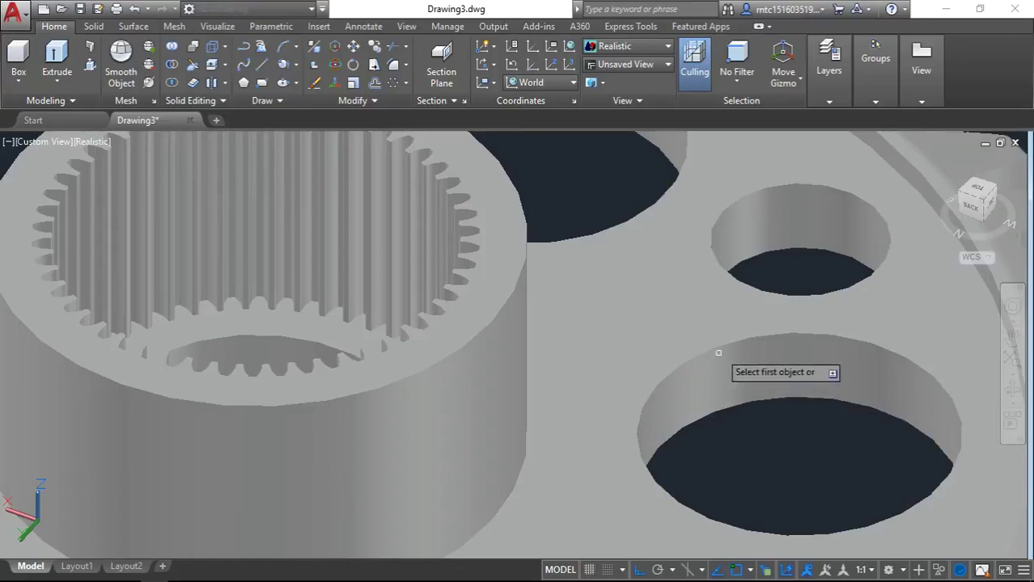
{"action": "left_click", "coordinate": [725, 344]}
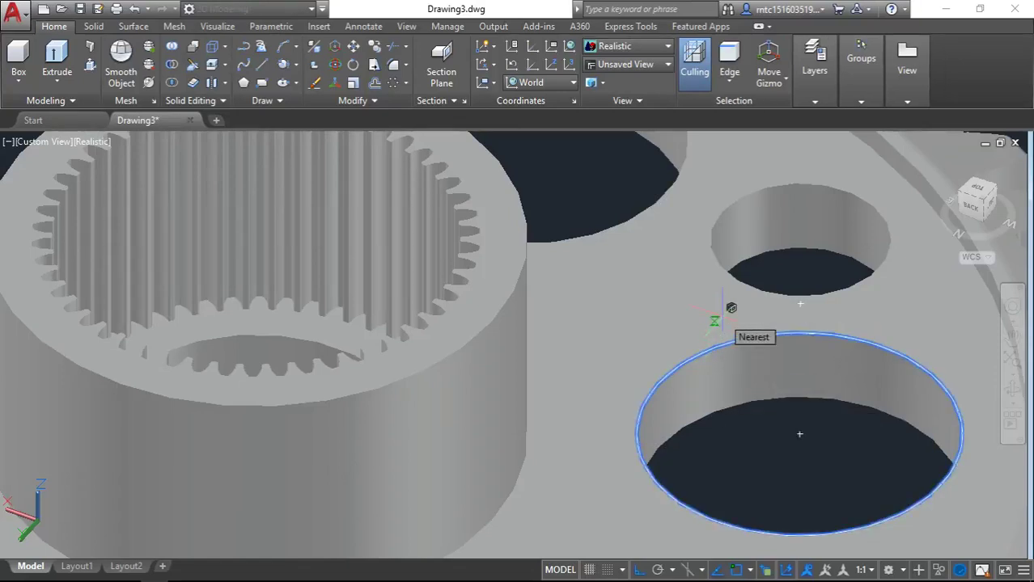
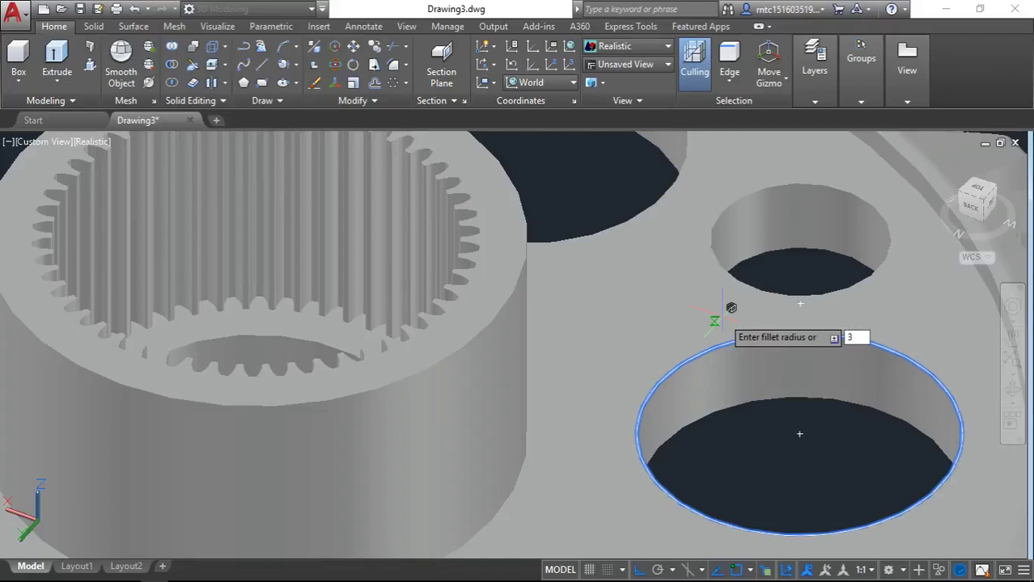
Finish filleting the first lightening hole's edges, then pick the next hole's rims at radius 3.00.
{"action": "left_click", "coordinate": [749, 402]}
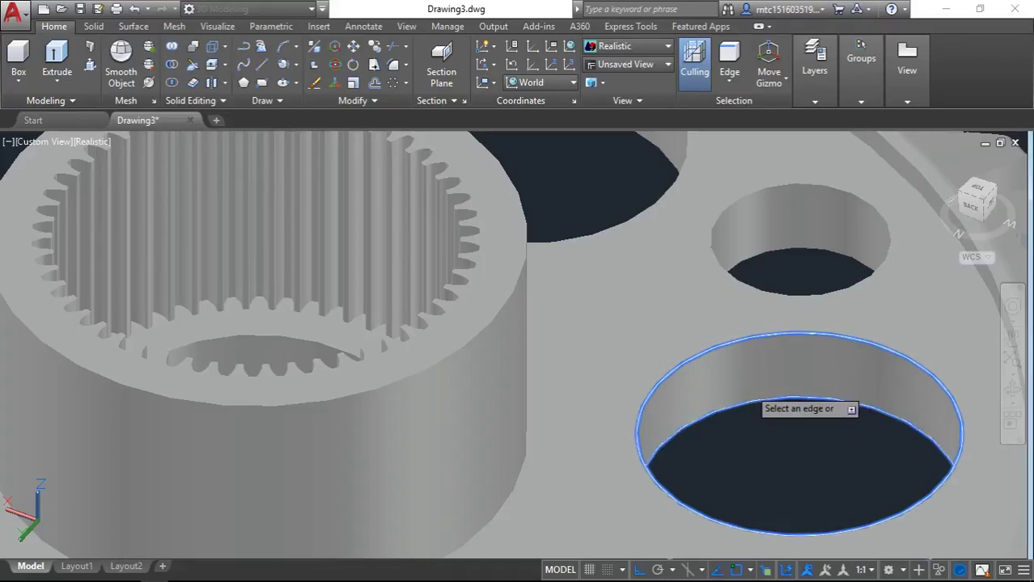
{"action": "key", "text": "Return"}
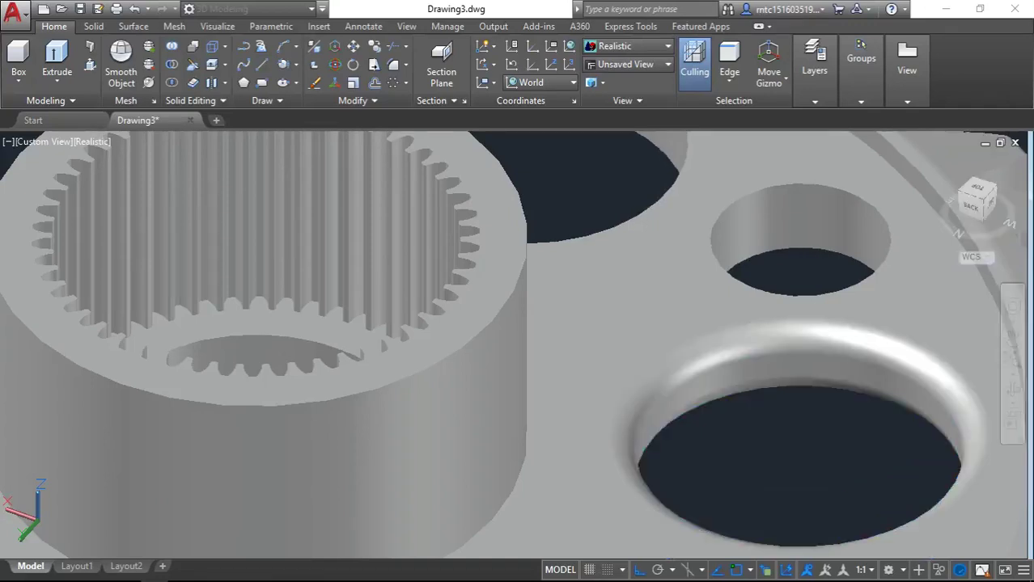
{"action": "type", "text": "f"}
{"action": "key", "text": "Return"}
{"action": "left_click", "coordinate": [791, 190]}
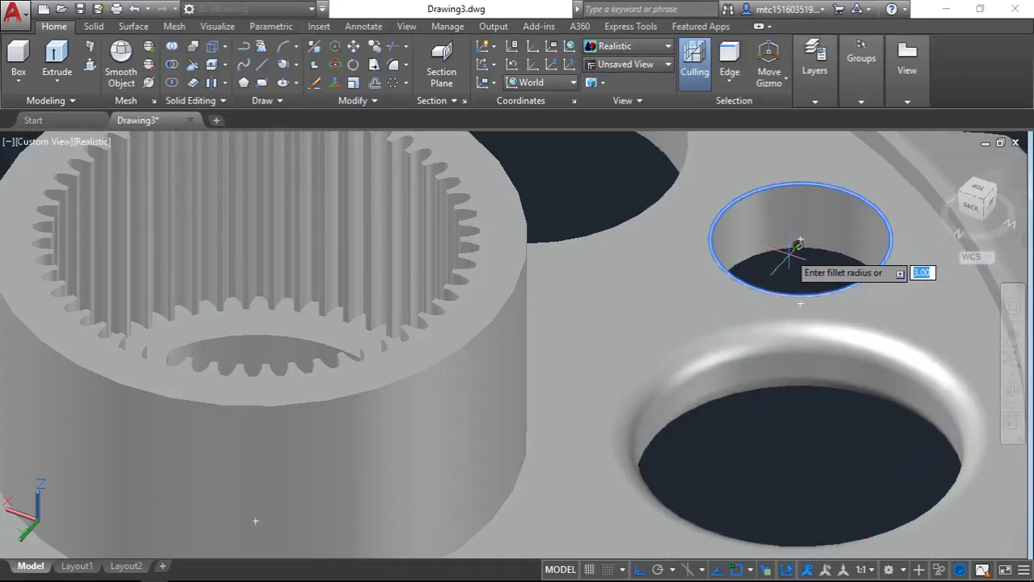
{"action": "key", "text": "Return"}
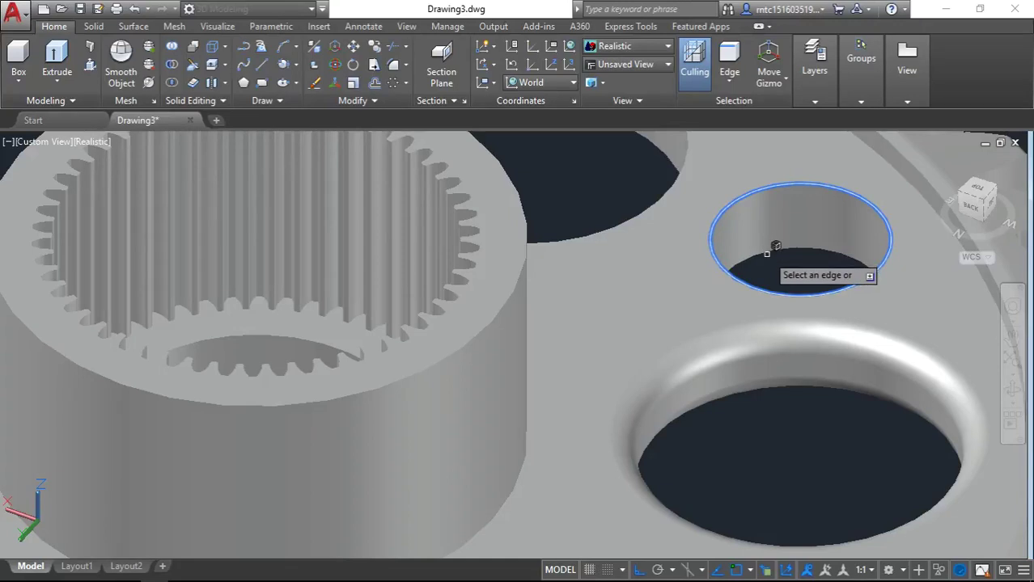
{"action": "left_click", "coordinate": [765, 253]}
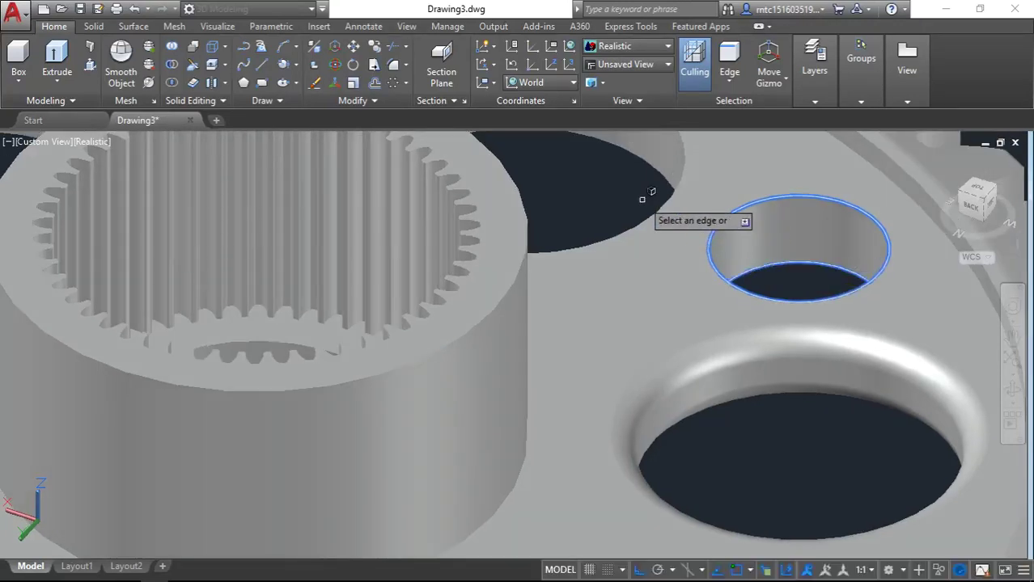
Add the large, small, lower and middle holes' rims to the 3.00 fillet selection.
{"action": "middle_click_drag", "start_coordinate": [650, 196], "coordinate": [712, 340], "text": "shift"}
{"action": "left_click", "coordinate": [677, 376]}
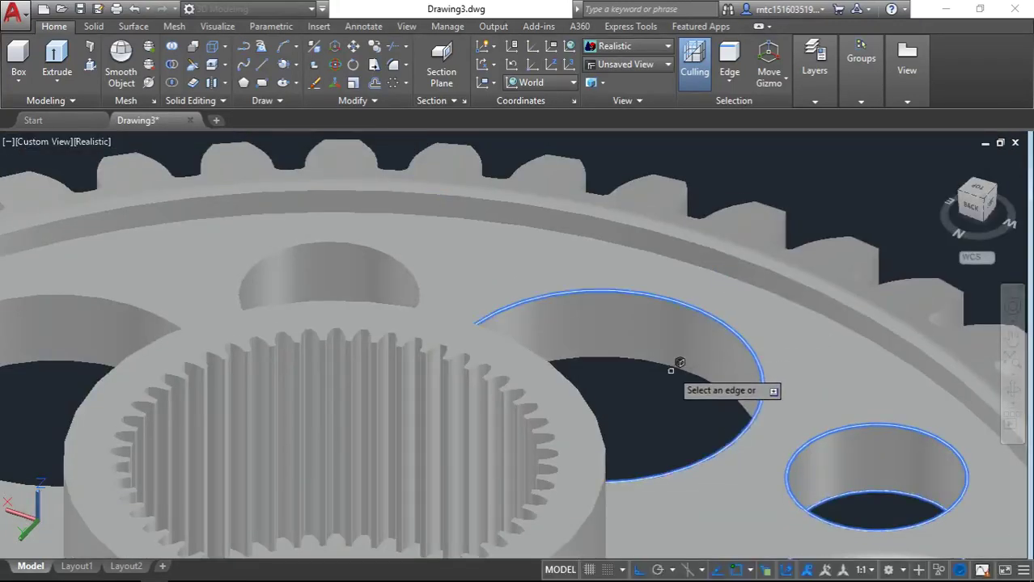
{"action": "middle_click_drag", "start_coordinate": [500, 318], "coordinate": [595, 269], "text": "shift"}
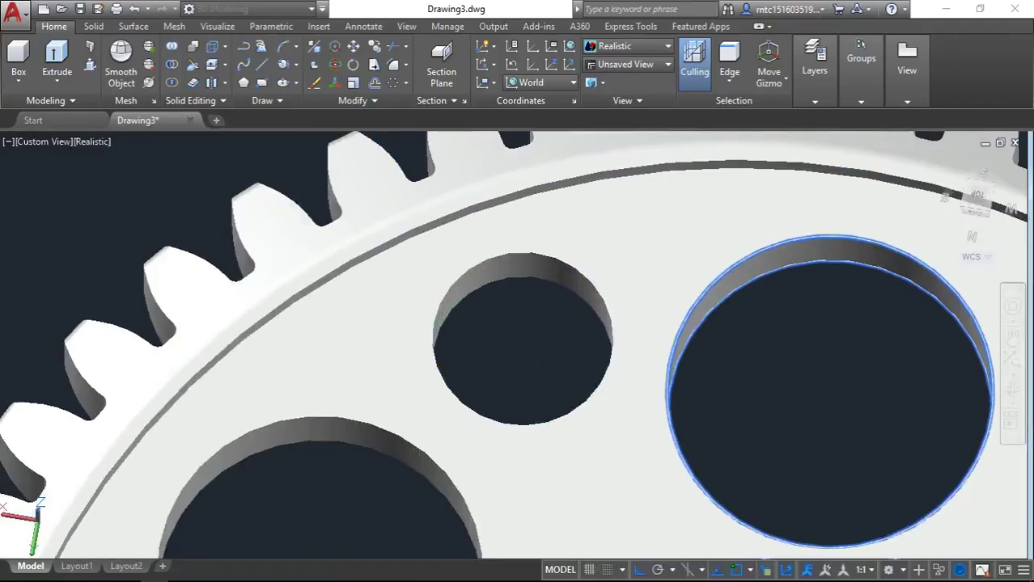
{"action": "left_click", "coordinate": [588, 277]}
{"action": "left_click", "coordinate": [329, 444]}
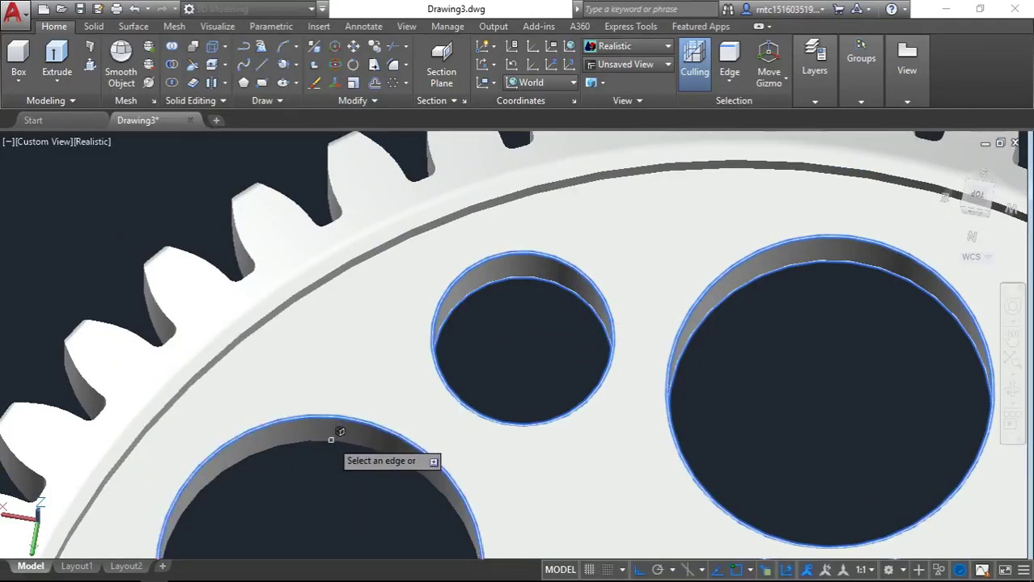
{"action": "scroll", "coordinate": [331, 440], "scroll_direction": "down", "scroll_amount": 5}
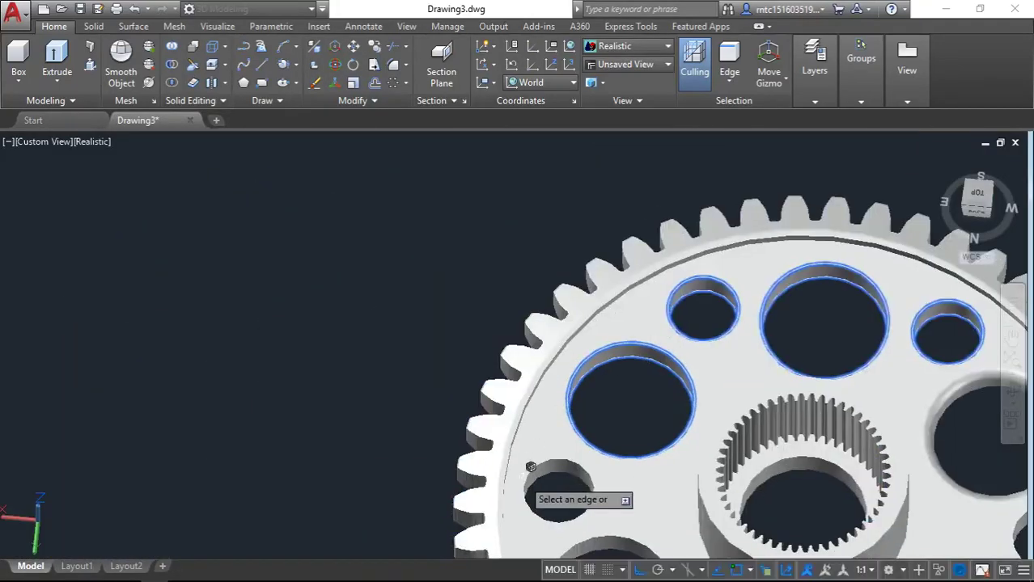
{"action": "scroll", "coordinate": [531, 467], "scroll_direction": "up", "scroll_amount": 3}
{"action": "scroll", "coordinate": [500, 356], "scroll_direction": "down", "scroll_amount": 2}
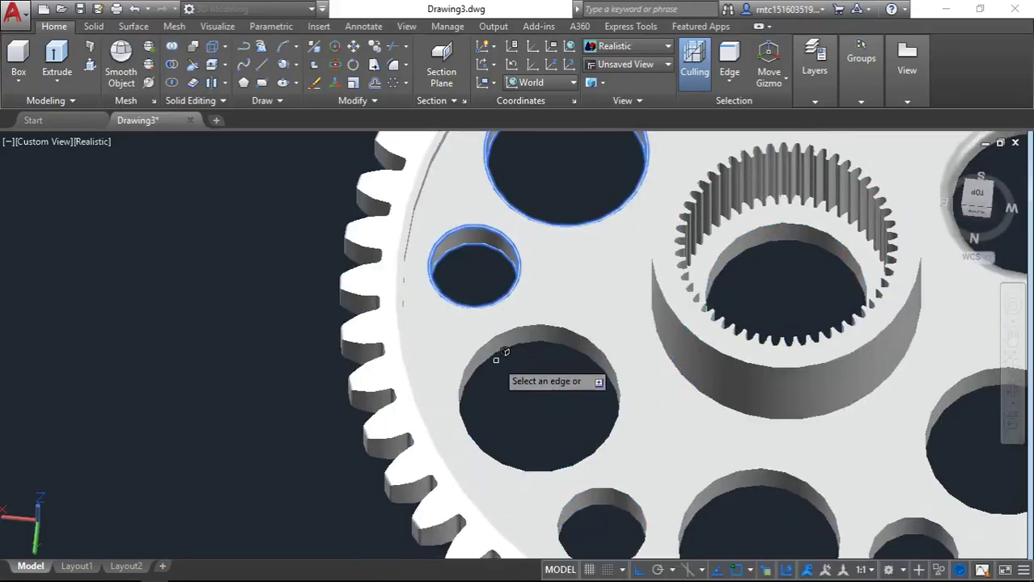
{"action": "left_click", "coordinate": [497, 338]}
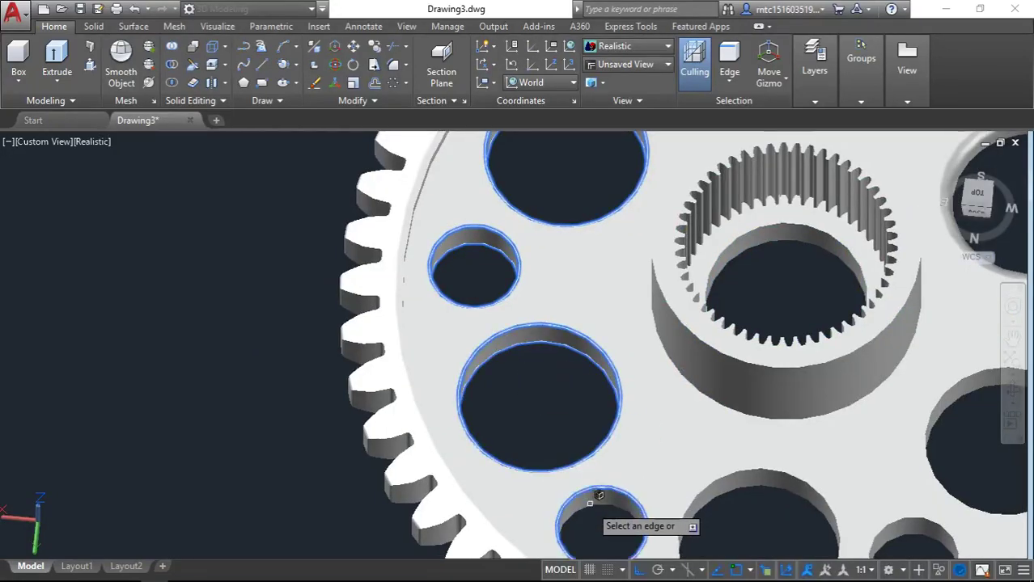
Add the lower-right small hole and large right hole rims, then apply the 3.00 fillet.
{"action": "middle_click_drag", "start_coordinate": [599, 496], "coordinate": [566, 283], "text": "shift"}
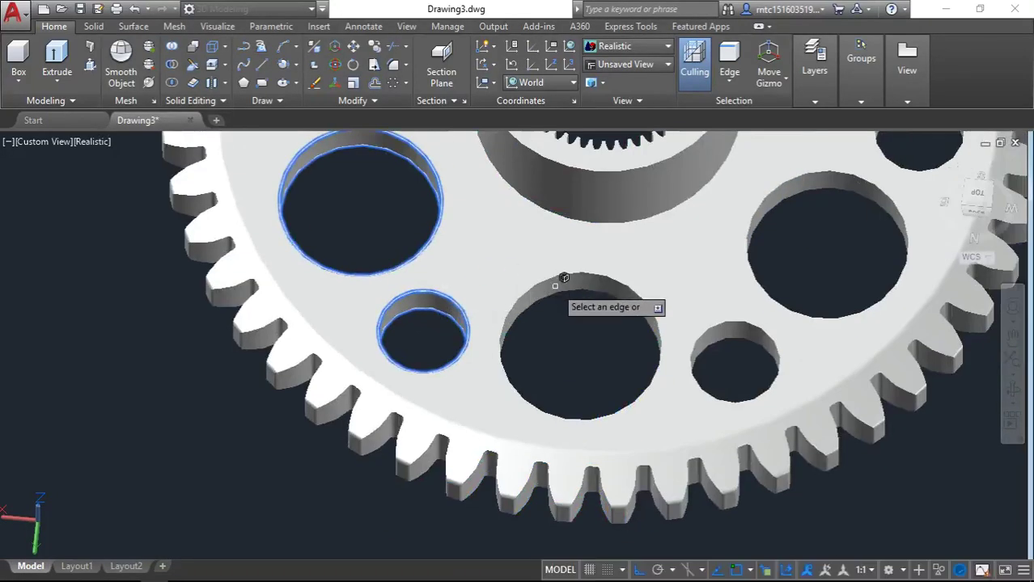
{"action": "left_click", "coordinate": [736, 322]}
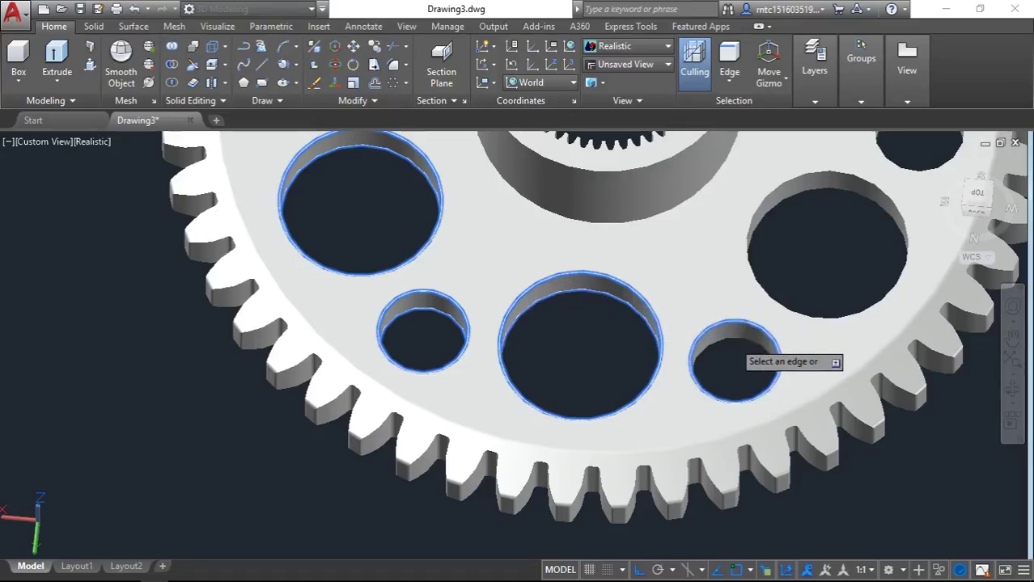
{"action": "left_click", "coordinate": [855, 190]}
{"action": "middle_click_drag", "start_coordinate": [855, 189], "coordinate": [784, 323], "text": "shift"}
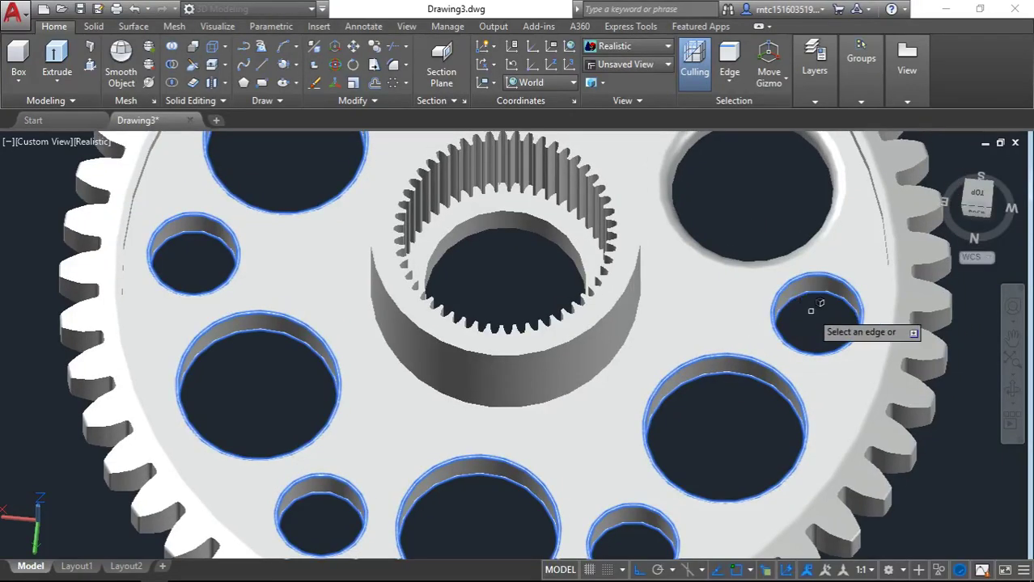
{"action": "key", "text": "Return"}
{"action": "key", "text": "Return"}
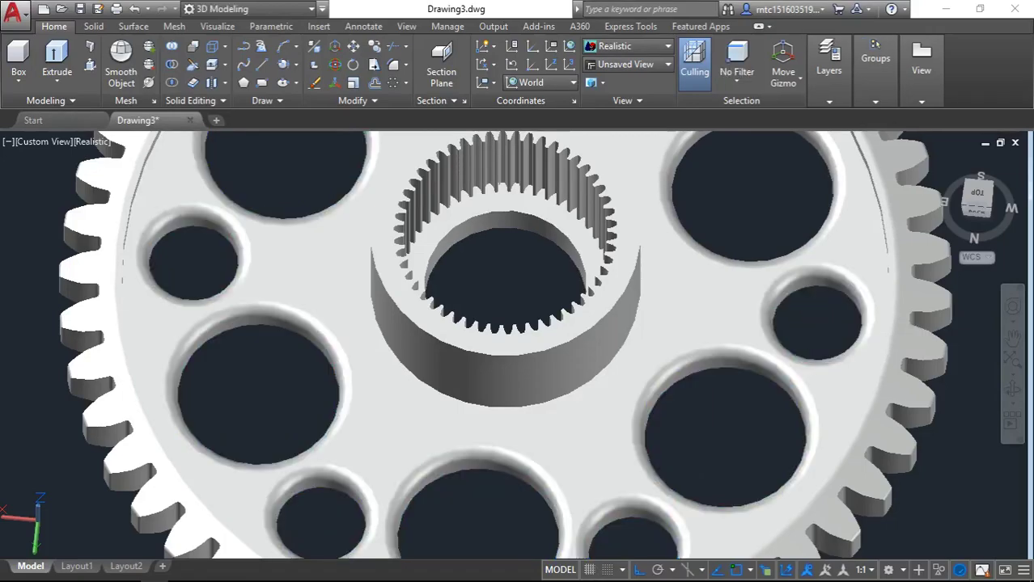
Union the central hub cylinder with the gear disc into one solid.
{"action": "mouse_move", "coordinate": [796, 312]}
{"action": "middle_mouse_down", "text": "shift"}
{"action": "mouse_move", "coordinate": [728, 255]}
{"action": "mouse_move", "coordinate": [643, 306]}
{"action": "middle_mouse_up", "text": "shift"}
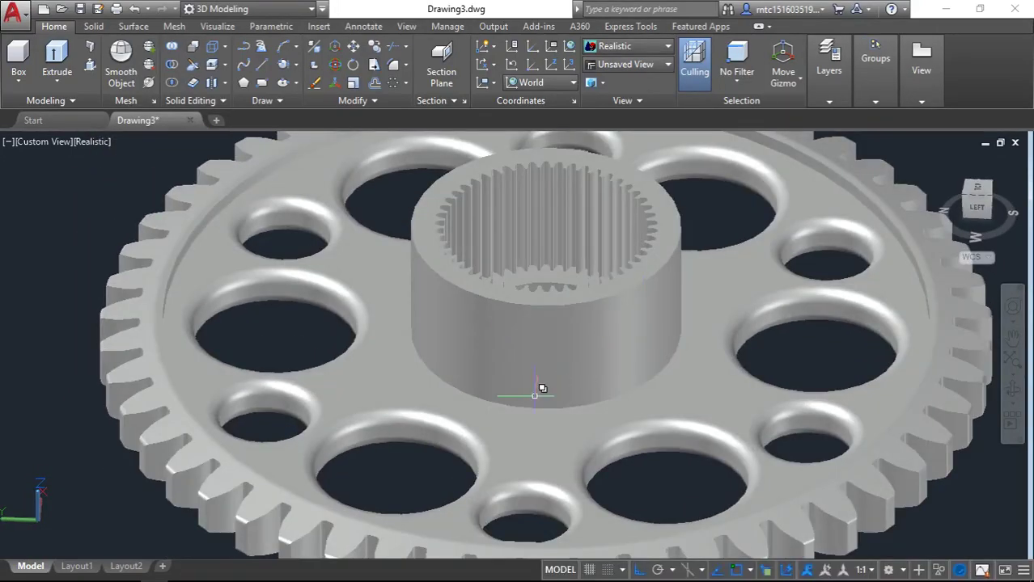
{"action": "left_click", "coordinate": [524, 370]}
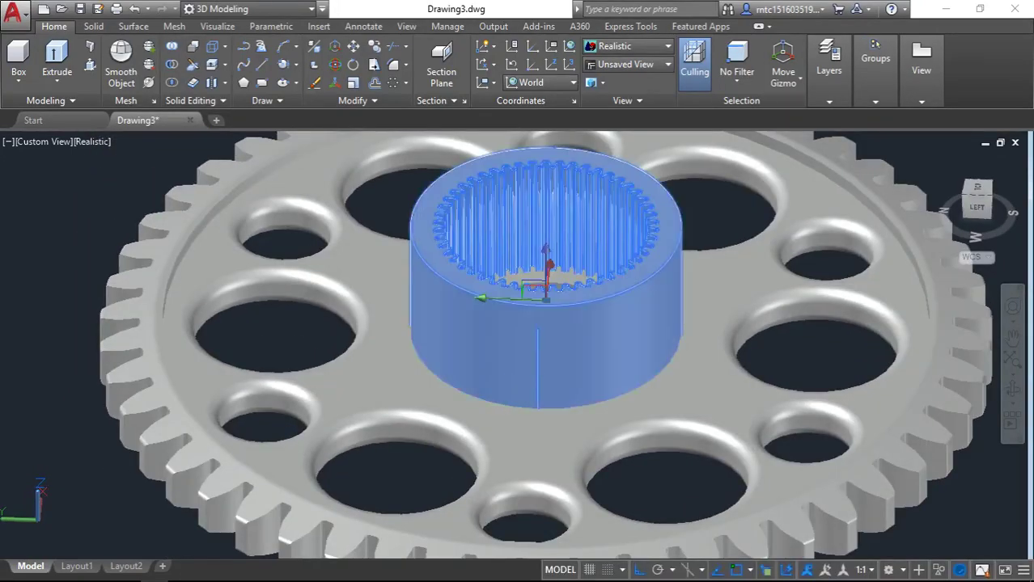
{"action": "key", "text": "Escape"}
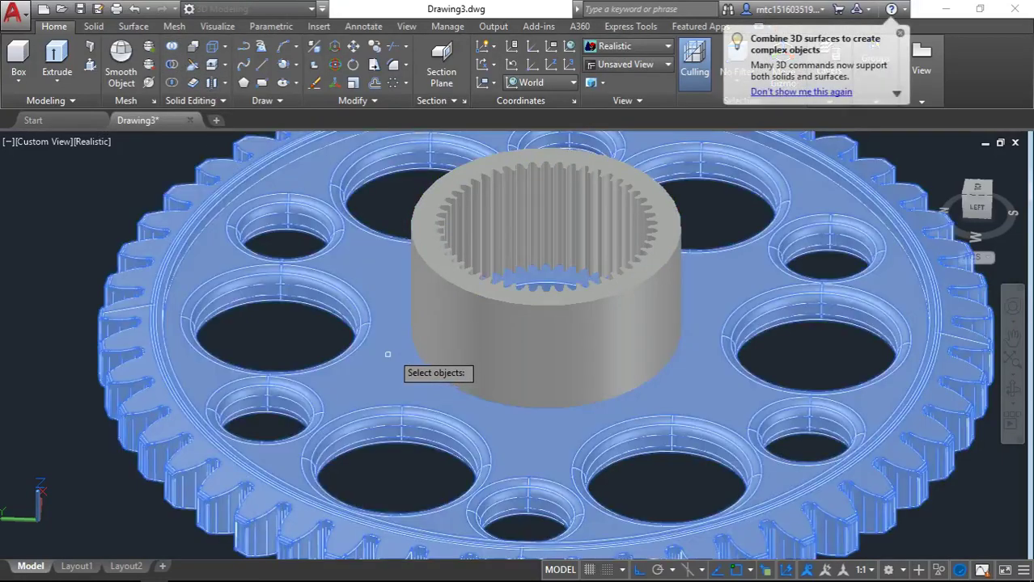
{"action": "left_click", "coordinate": [434, 304]}
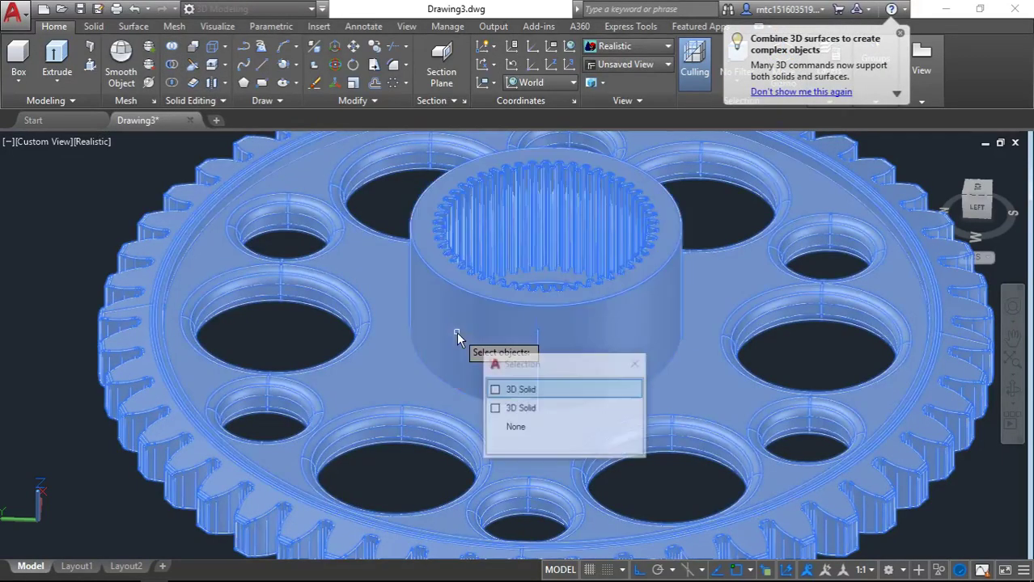
{"action": "left_click", "coordinate": [549, 389]}
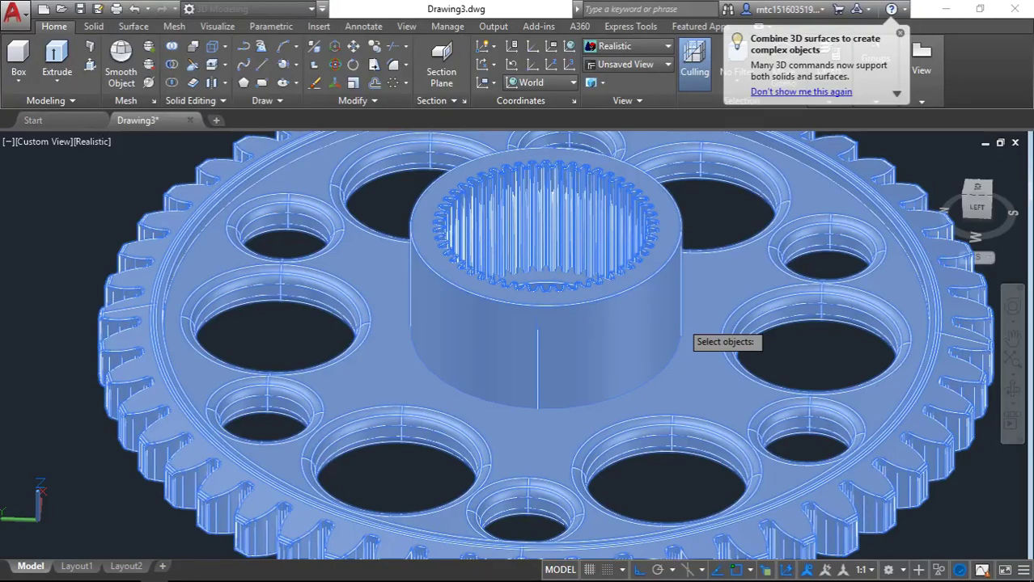
{"action": "key", "text": "Escape"}
Fillet the hub's base edge where it joins the disc with radius 5.
{"action": "scroll", "coordinate": [617, 258], "scroll_direction": "down", "scroll_amount": 3}
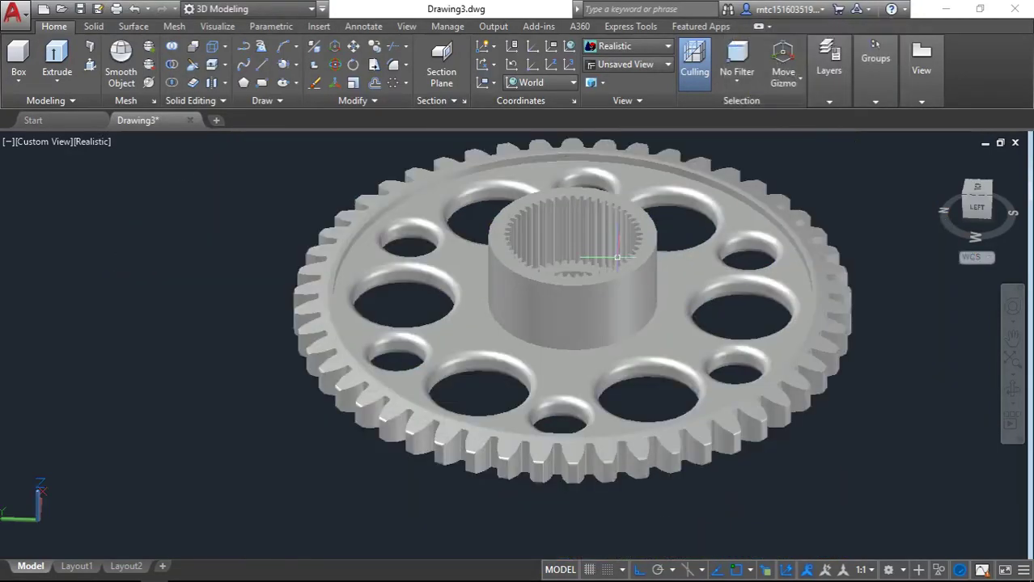
{"action": "left_click", "coordinate": [615, 306]}
{"action": "key", "text": "Escape"}
{"action": "scroll", "coordinate": [607, 343], "scroll_direction": "up", "scroll_amount": 2}
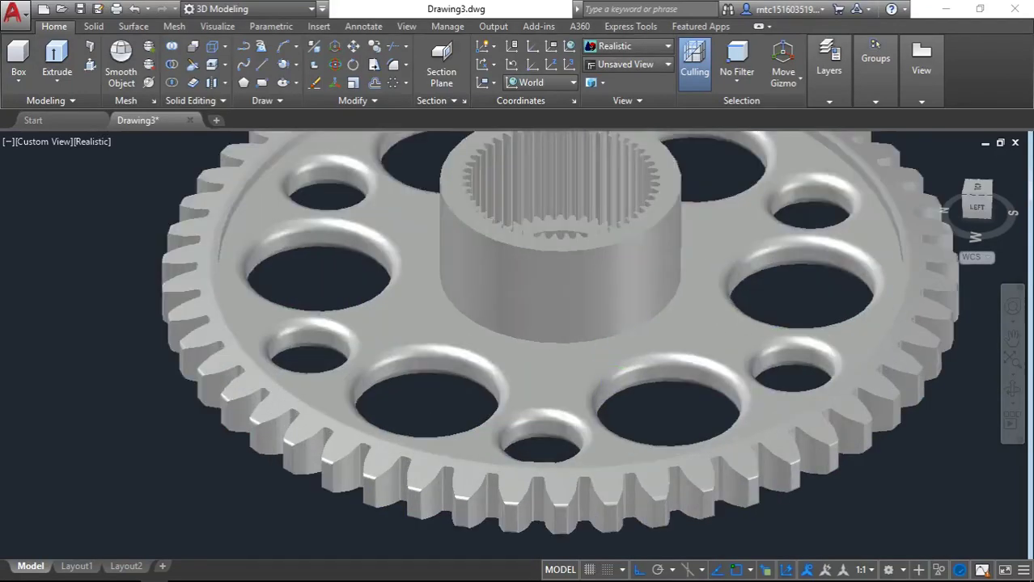
{"action": "scroll", "coordinate": [598, 360], "scroll_direction": "up", "scroll_amount": 4}
{"action": "type", "text": "F"}
{"action": "key", "text": "Return"}
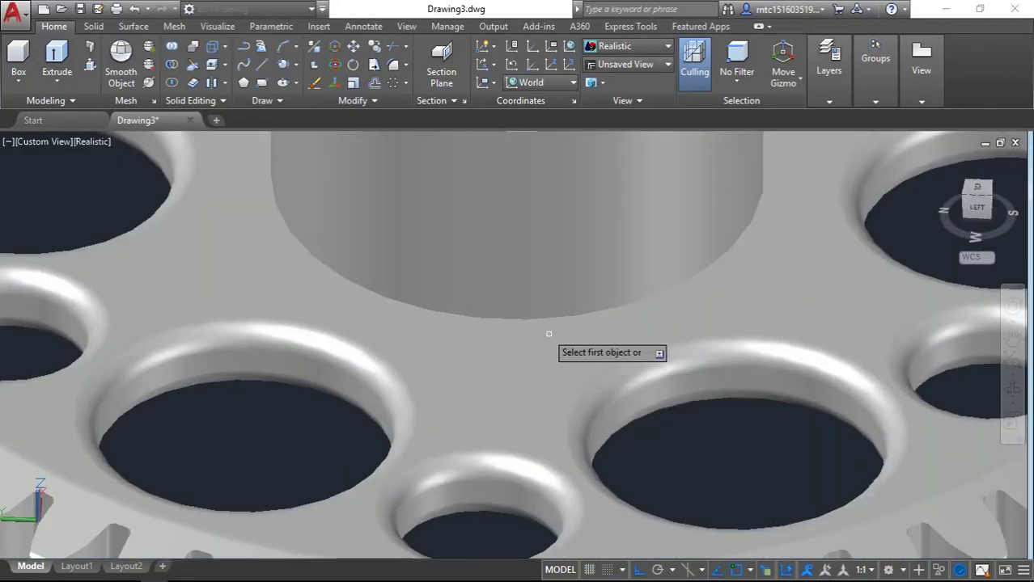
{"action": "left_click", "coordinate": [544, 319]}
{"action": "type", "text": "5"}
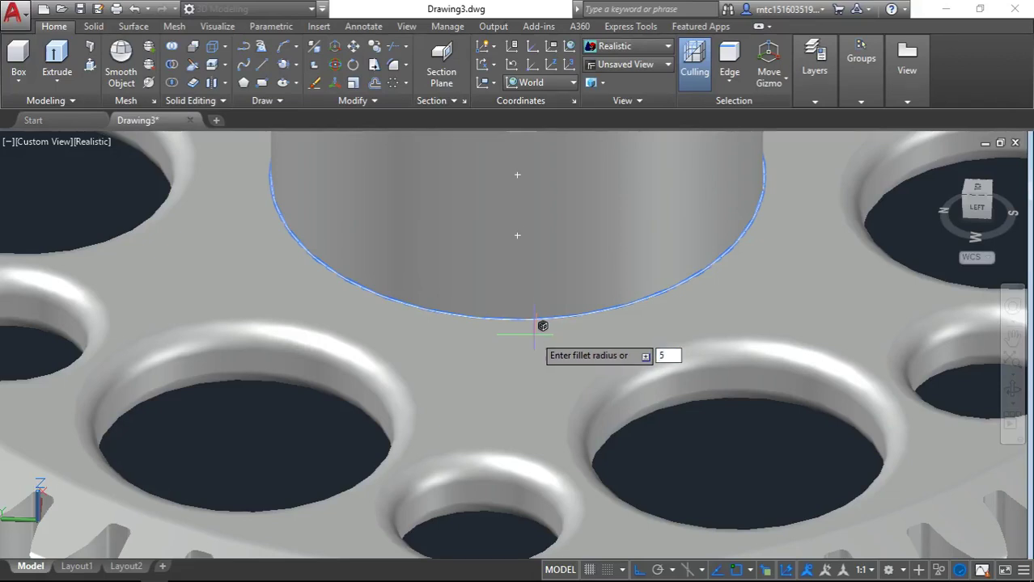
{"action": "key", "text": "Return"}
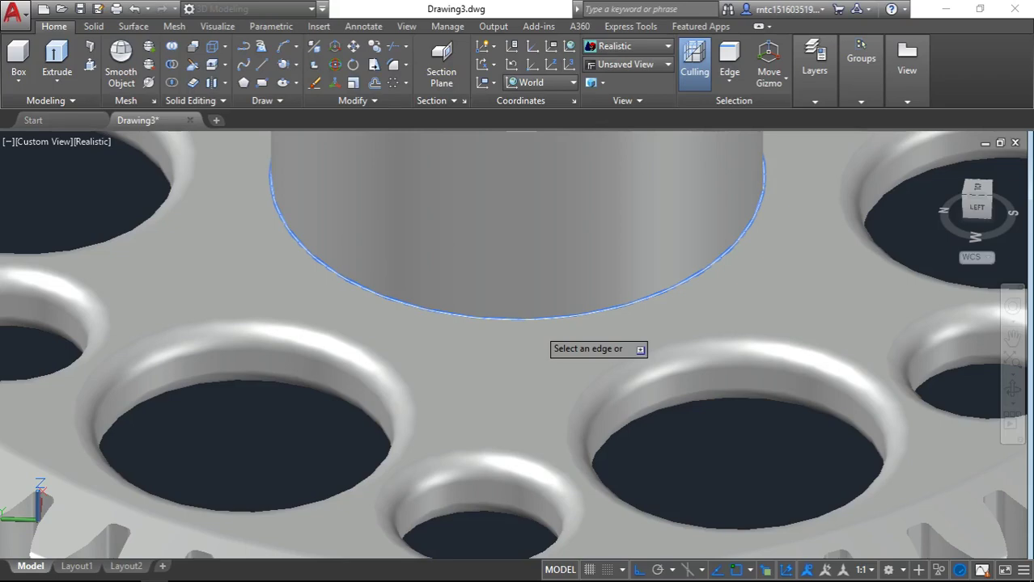
{"action": "key", "text": "Return"}
{"action": "scroll", "coordinate": [687, 303], "scroll_direction": "down", "scroll_amount": 3}
{"action": "scroll", "coordinate": [688, 300], "scroll_direction": "up", "scroll_amount": 5}
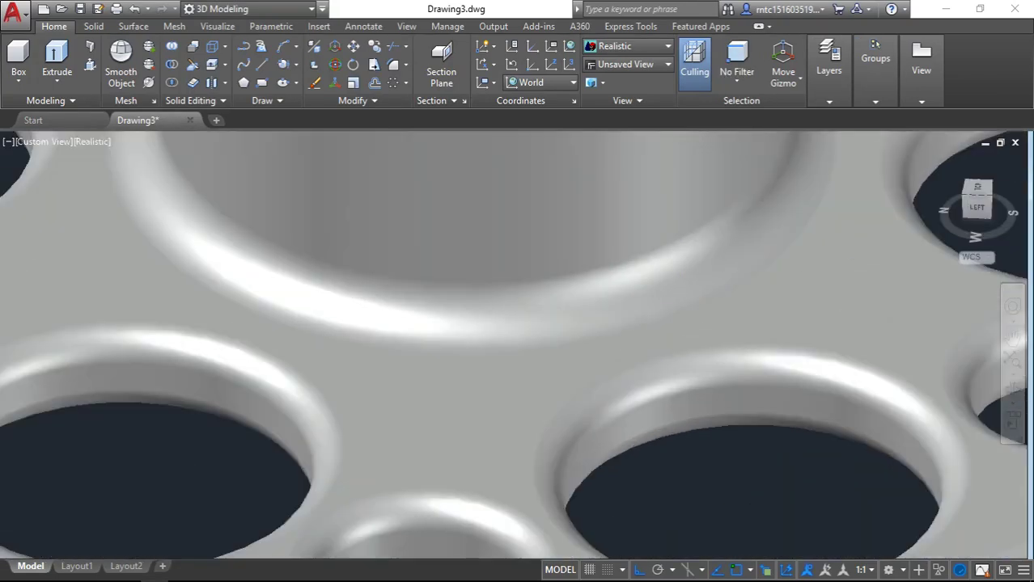
{"action": "scroll", "coordinate": [685, 300], "scroll_direction": "down", "scroll_amount": 4}
{"action": "scroll", "coordinate": [688, 300], "scroll_direction": "down", "scroll_amount": 2}
On the gear's underside, fillet the raised ring's top edge around the inner teeth at radius 3.
{"action": "scroll", "coordinate": [688, 300], "scroll_direction": "down", "scroll_amount": 2}
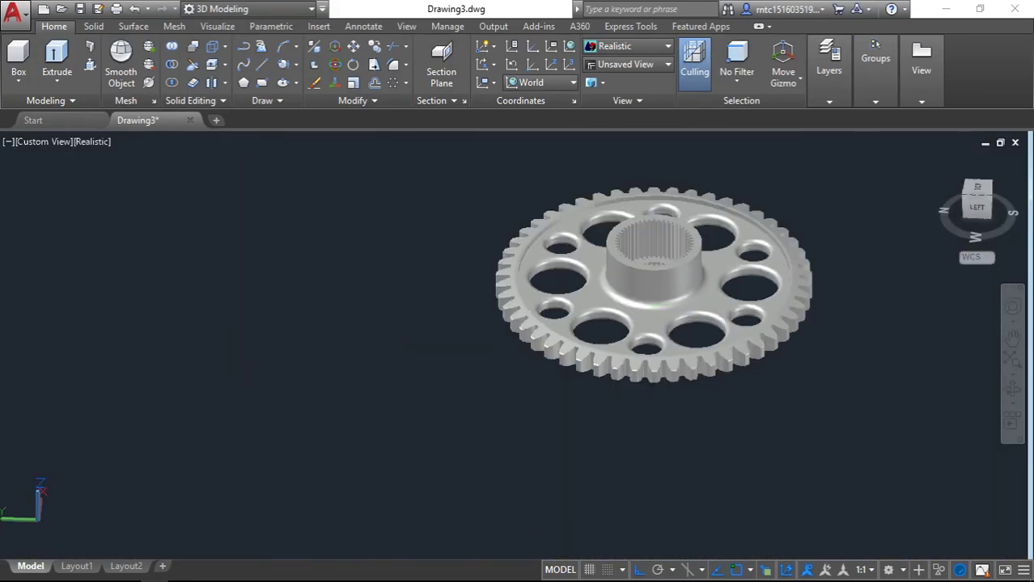
{"action": "middle_click_drag", "start_coordinate": [687, 299], "coordinate": [613, 367]}
{"action": "scroll", "coordinate": [613, 367], "scroll_direction": "up", "scroll_amount": 1}
{"action": "middle_click_drag", "start_coordinate": [662, 236], "coordinate": [593, 340], "text": "shift"}
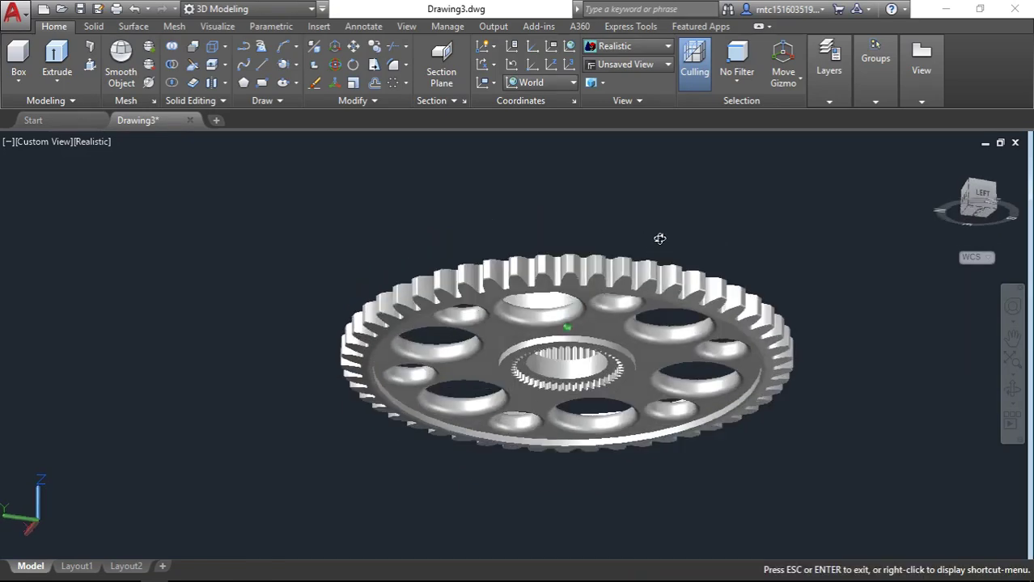
{"action": "scroll", "coordinate": [593, 340], "scroll_direction": "up", "scroll_amount": 2}
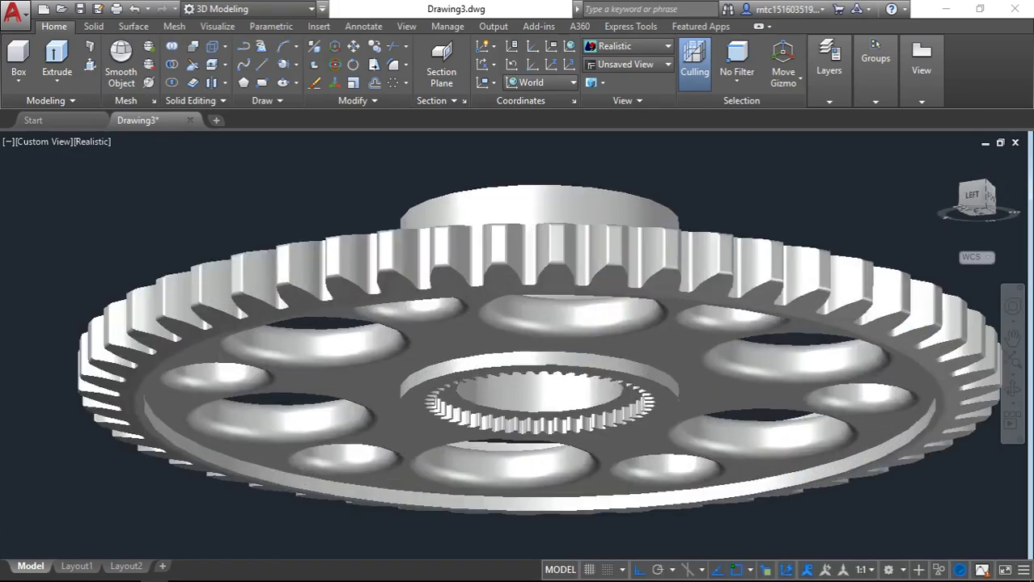
{"action": "scroll", "coordinate": [591, 344], "scroll_direction": "up", "scroll_amount": 3}
{"action": "scroll", "coordinate": [586, 348], "scroll_direction": "up", "scroll_amount": 4}
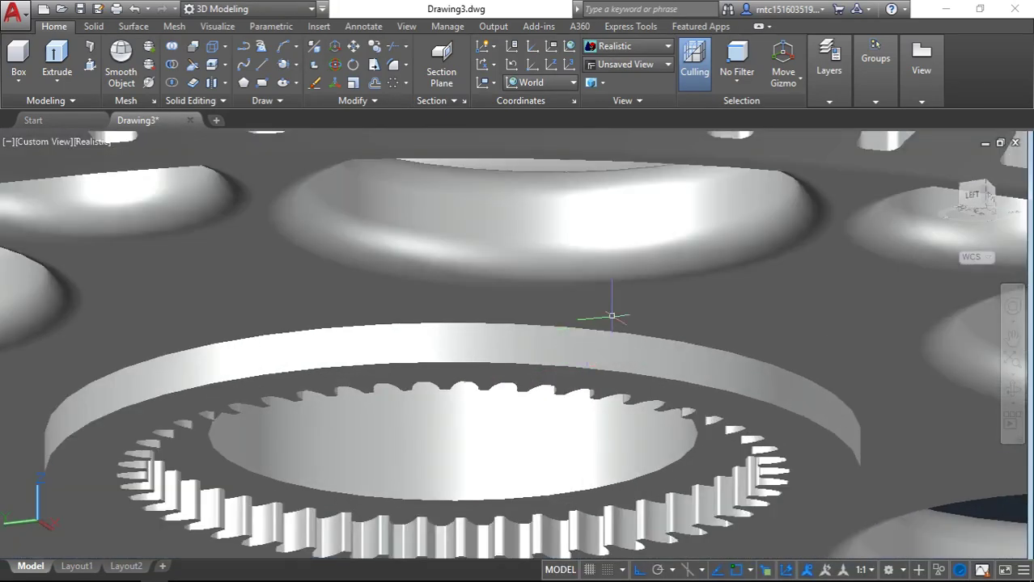
{"action": "type", "text": "f"}
{"action": "key", "text": "Return"}
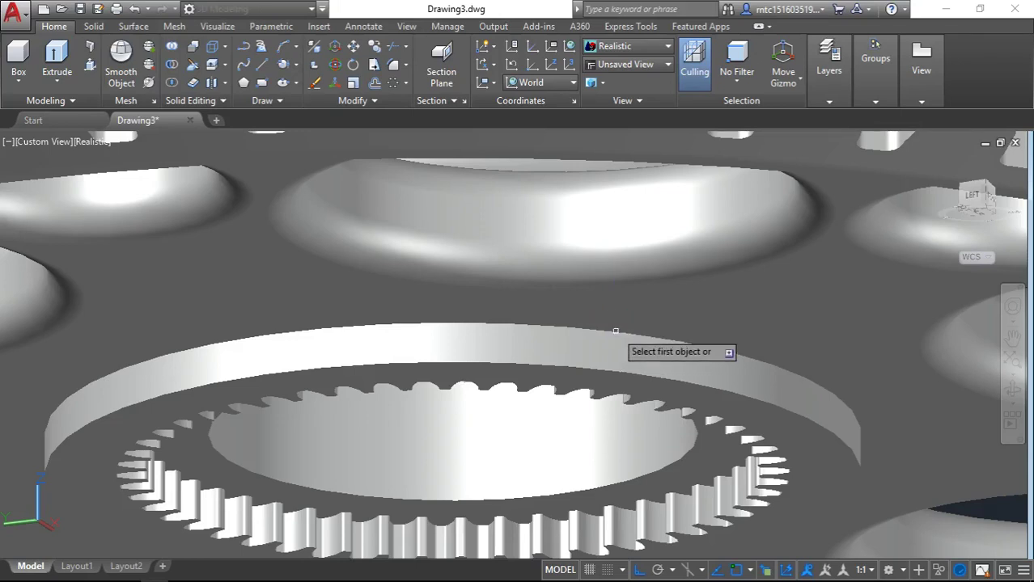
{"action": "left_click", "coordinate": [618, 324]}
{"action": "type", "text": "3"}
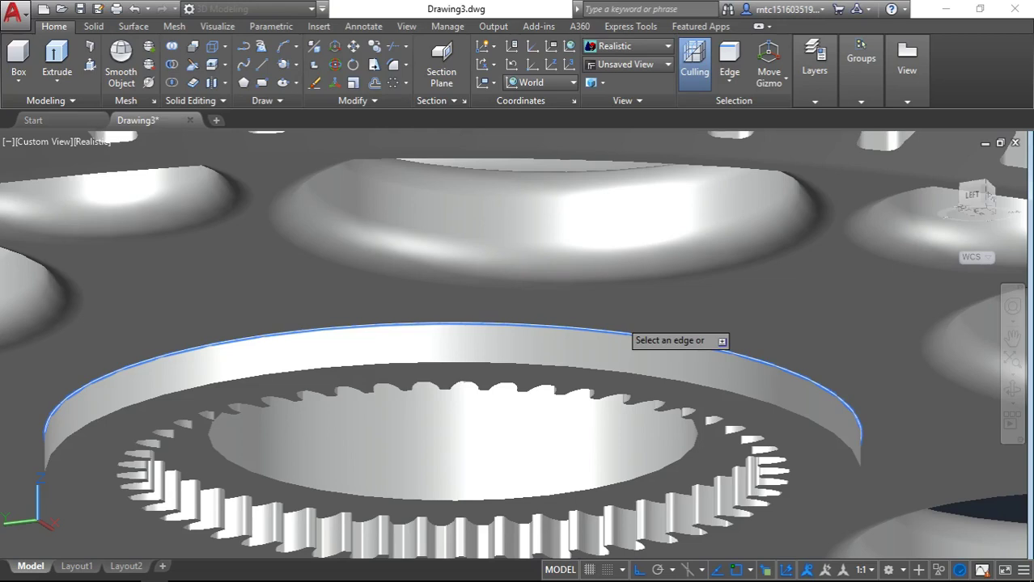
{"action": "key", "text": "Return"}
{"action": "scroll", "coordinate": [615, 334], "scroll_direction": "down", "scroll_amount": 2}
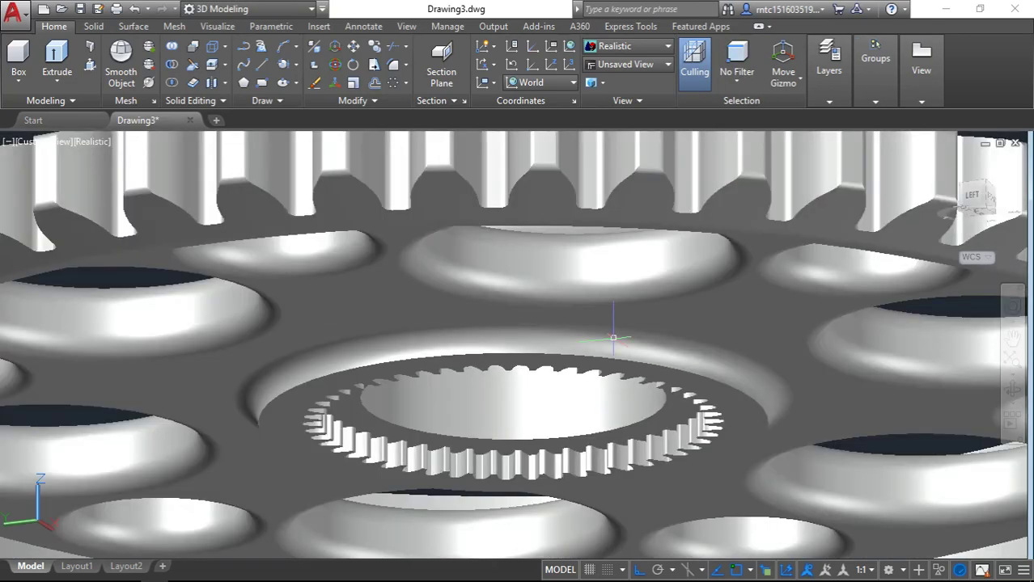
{"action": "middle_click_drag", "start_coordinate": [615, 348], "coordinate": [628, 386], "text": "shift"}
{"action": "scroll", "coordinate": [639, 372], "scroll_direction": "down", "scroll_amount": 4}
Fillet the inner edge of the toothed rim on the top face with radius 2.
{"action": "scroll", "coordinate": [659, 354], "scroll_direction": "down", "scroll_amount": 3}
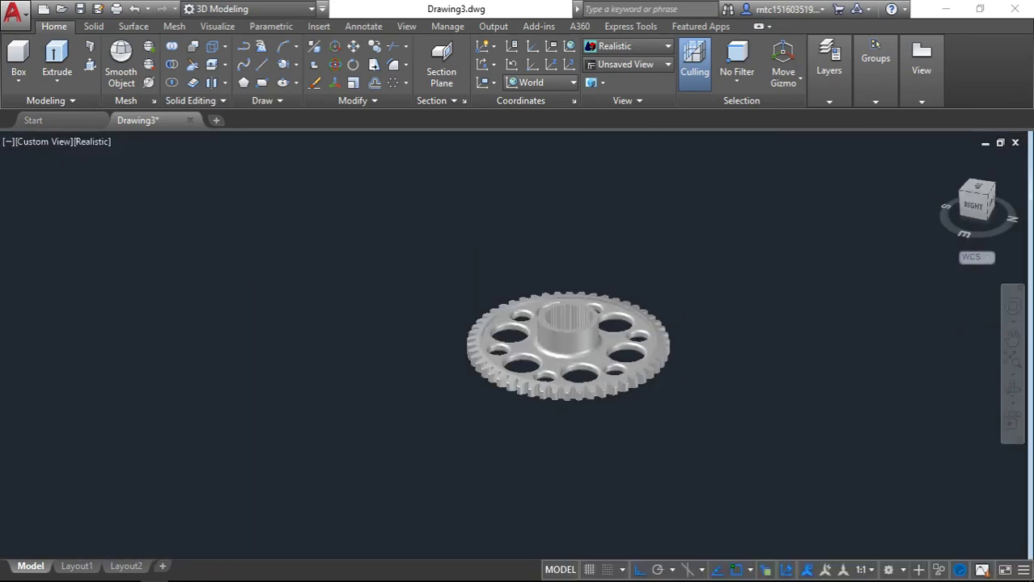
{"action": "scroll", "coordinate": [647, 331], "scroll_direction": "up", "scroll_amount": 3}
{"action": "scroll", "coordinate": [641, 320], "scroll_direction": "up", "scroll_amount": 6}
{"action": "scroll", "coordinate": [601, 329], "scroll_direction": "up", "scroll_amount": 1}
{"action": "type", "text": "f"}
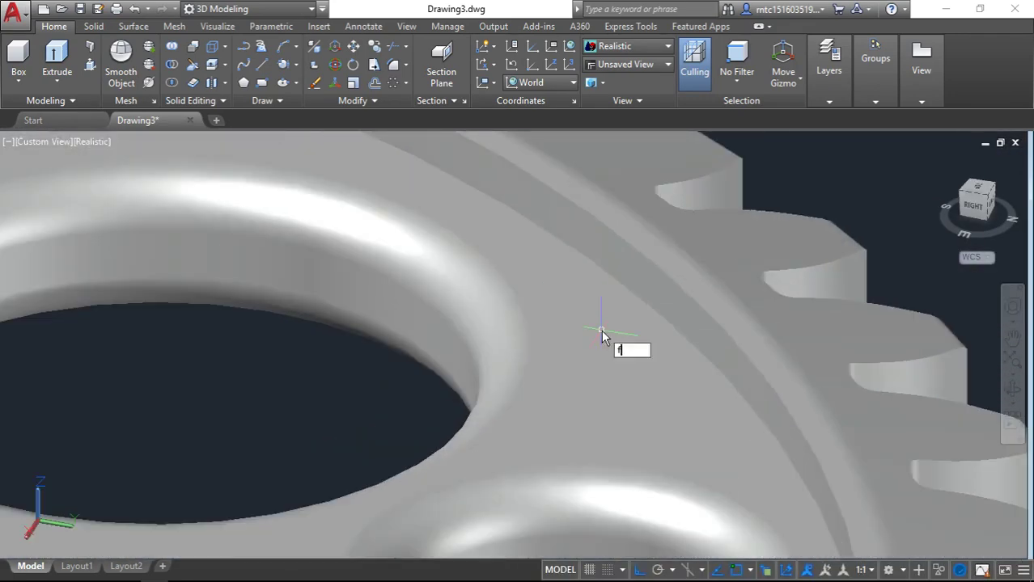
{"action": "key", "text": "Return"}
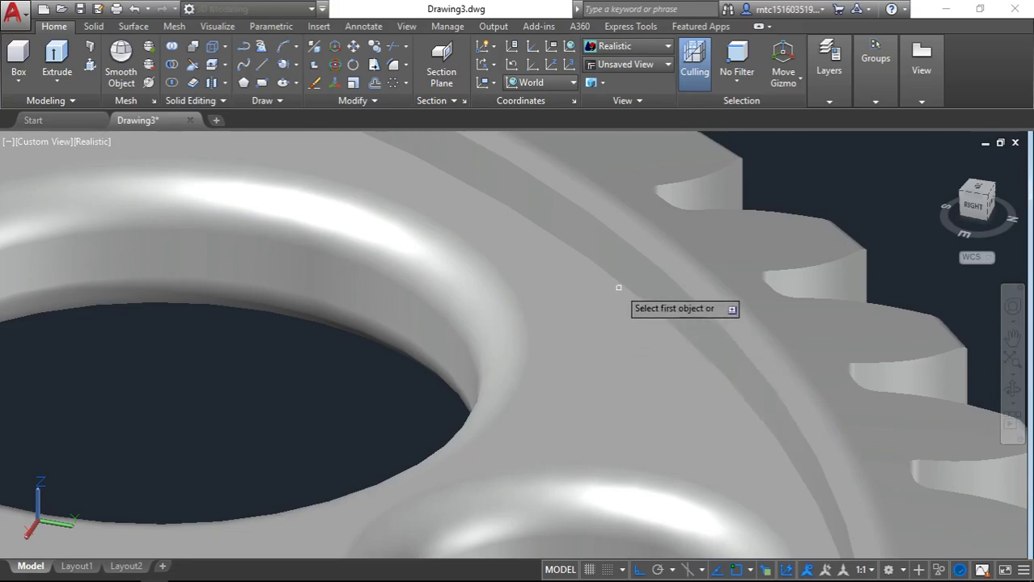
{"action": "left_click", "coordinate": [620, 284]}
{"action": "type", "text": "2"}
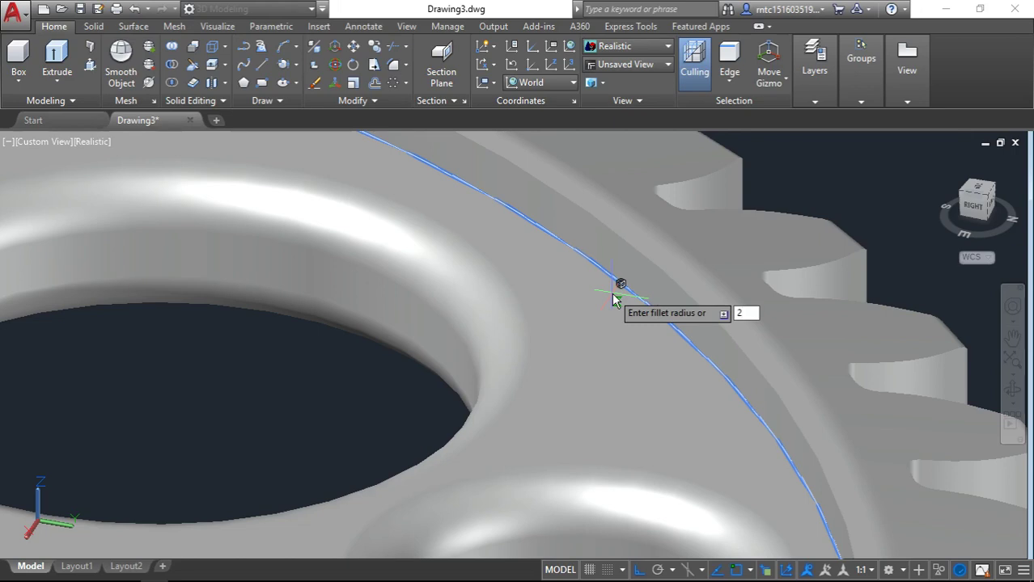
{"action": "key", "text": "Return"}
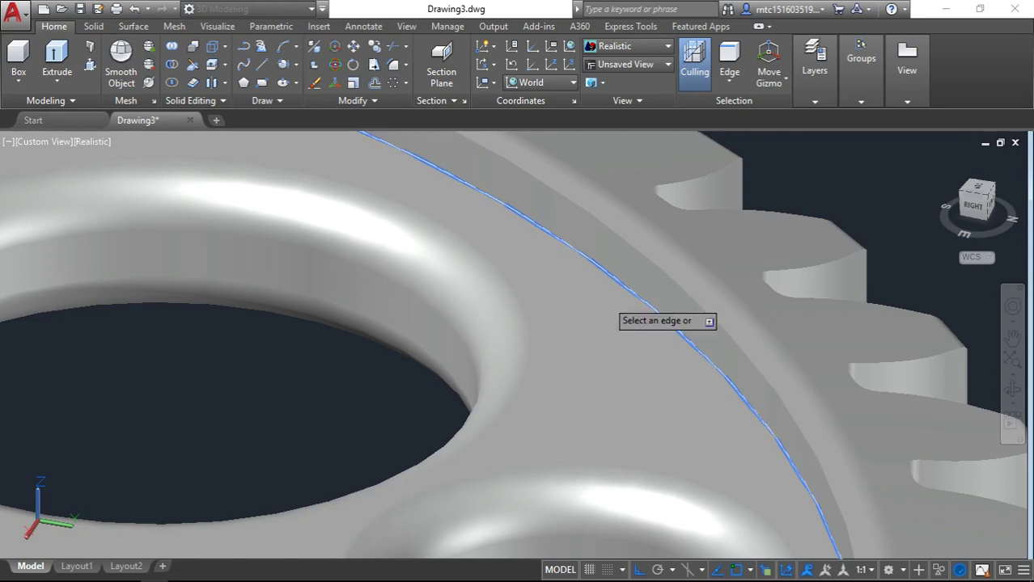
{"action": "key", "text": "Return"}
{"action": "scroll", "coordinate": [607, 277], "scroll_direction": "down", "scroll_amount": 2}
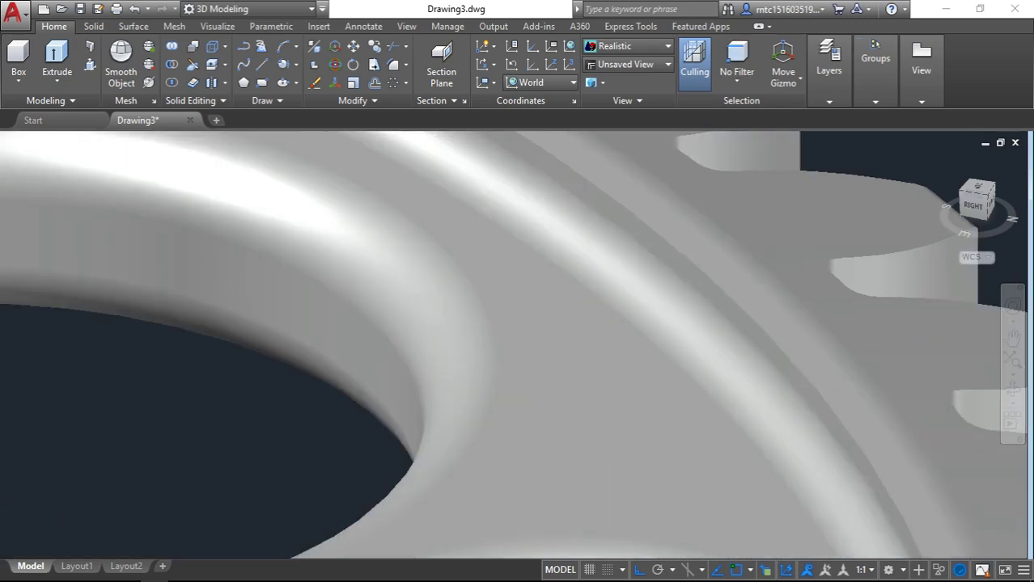
{"action": "scroll", "coordinate": [590, 287], "scroll_direction": "down", "scroll_amount": 2}
{"action": "scroll", "coordinate": [564, 299], "scroll_direction": "down", "scroll_amount": 2}
Fillet the underside rim edge with the default 2.00 radius.
{"action": "scroll", "coordinate": [550, 322], "scroll_direction": "down", "scroll_amount": 2}
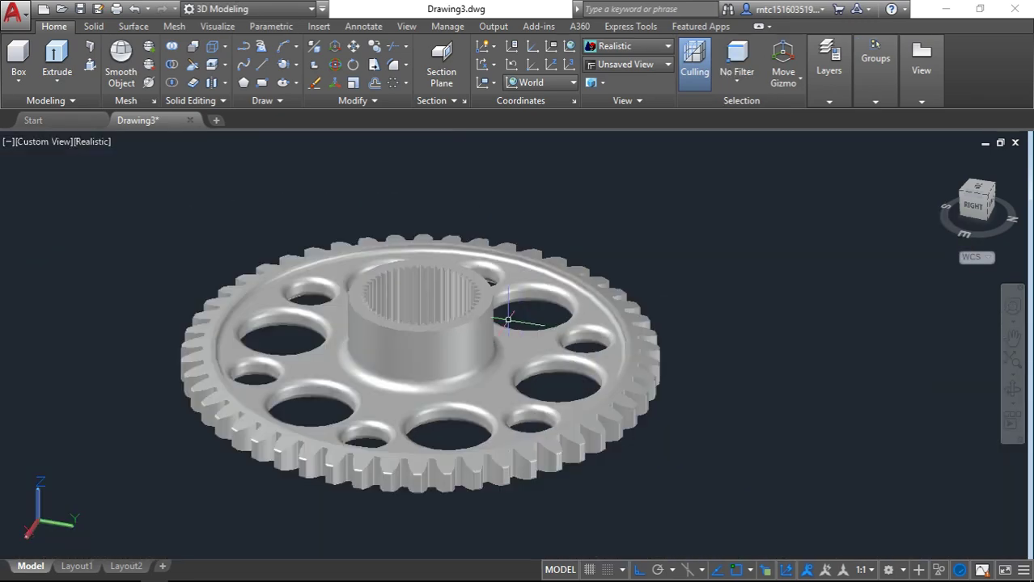
{"action": "scroll", "coordinate": [508, 321], "scroll_direction": "up", "scroll_amount": 4}
{"action": "middle_click_drag", "start_coordinate": [517, 323], "coordinate": [547, 219], "text": "shift"}
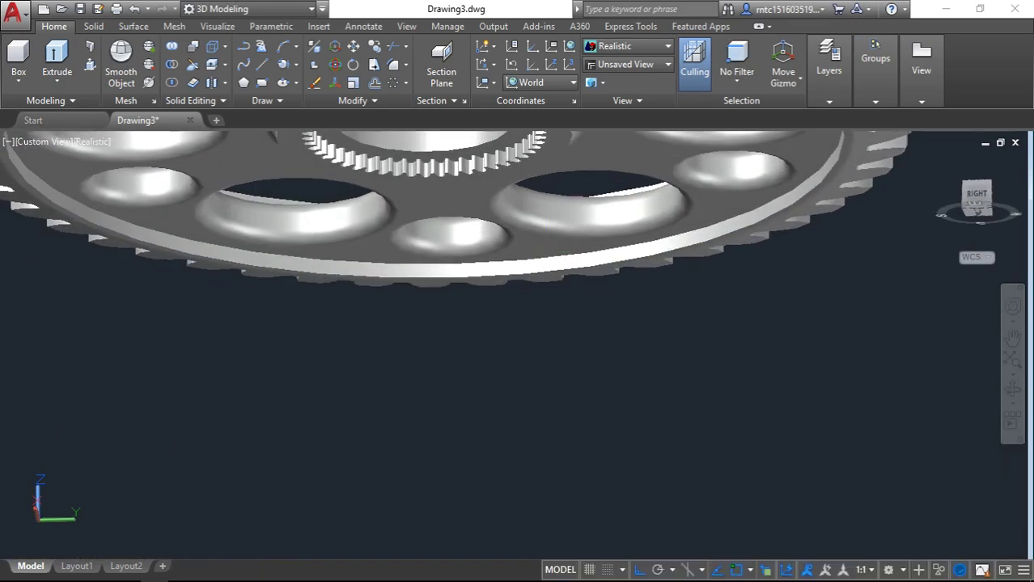
{"action": "scroll", "coordinate": [547, 243], "scroll_direction": "up", "scroll_amount": 1}
{"action": "scroll", "coordinate": [546, 280], "scroll_direction": "up", "scroll_amount": 4}
{"action": "key", "text": "Return"}
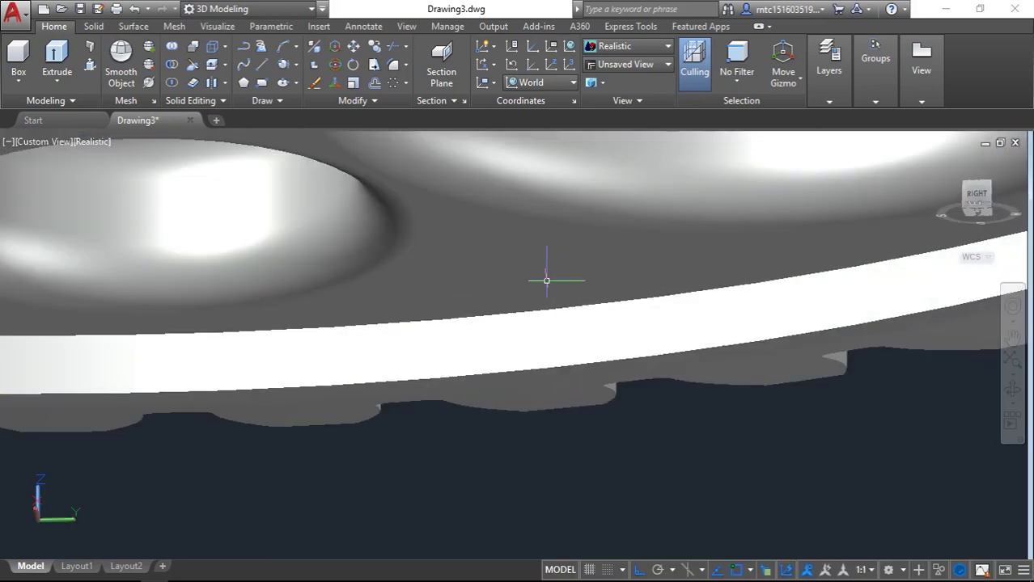
{"action": "left_click", "coordinate": [547, 313]}
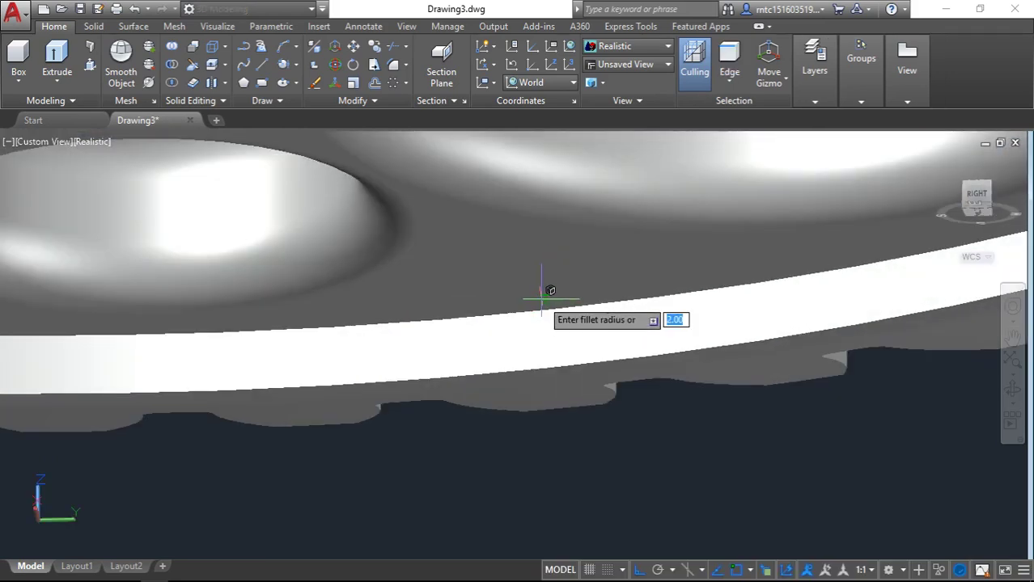
{"action": "key", "text": "Return"}
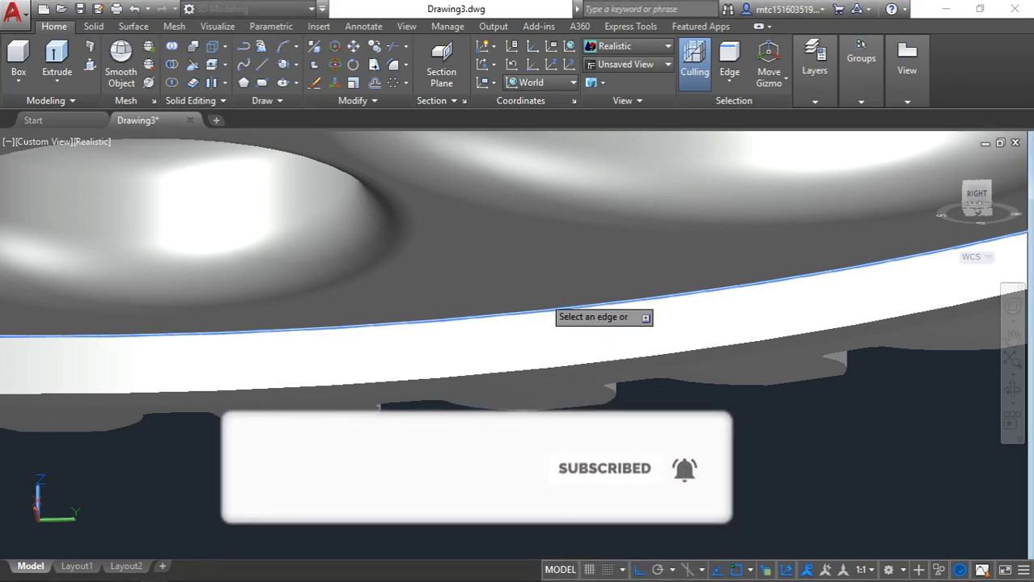
{"action": "key", "text": "Return"}
Orbit the finished gear to an edge-on view to inspect the rounded edges.
{"action": "scroll", "coordinate": [542, 284], "scroll_direction": "down", "scroll_amount": 2}
{"action": "scroll", "coordinate": [542, 285], "scroll_direction": "down", "scroll_amount": 2}
{"action": "scroll", "coordinate": [542, 288], "scroll_direction": "down", "scroll_amount": 2}
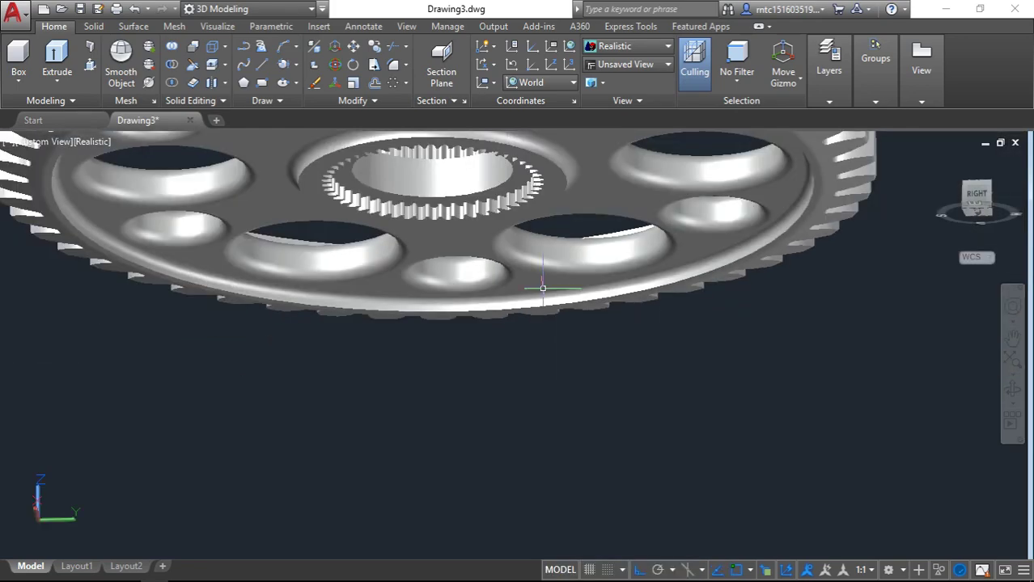
{"action": "scroll", "coordinate": [555, 296], "scroll_direction": "down", "scroll_amount": 3}
{"action": "scroll", "coordinate": [555, 296], "scroll_direction": "down", "scroll_amount": 2}
{"action": "mouse_move", "coordinate": [555, 296]}
{"action": "middle_mouse_down", "text": "shift"}
{"action": "mouse_move", "coordinate": [556, 309]}
{"action": "mouse_move", "coordinate": [550, 252]}
{"action": "mouse_move", "coordinate": [554, 273]}
{"action": "mouse_move", "coordinate": [611, 224]}
{"action": "mouse_move", "coordinate": [522, 140]}
{"action": "mouse_move", "coordinate": [443, 161]}
{"action": "mouse_move", "coordinate": [463, 109]}
{"action": "mouse_move", "coordinate": [562, 257]}
{"action": "mouse_move", "coordinate": [544, 224]}
{"action": "mouse_move", "coordinate": [657, 367]}
{"action": "middle_mouse_up", "text": "shift"}
{"action": "scroll", "coordinate": [549, 254], "scroll_direction": "up", "scroll_amount": 3}
{"action": "scroll", "coordinate": [549, 254], "scroll_direction": "up", "scroll_amount": 2}
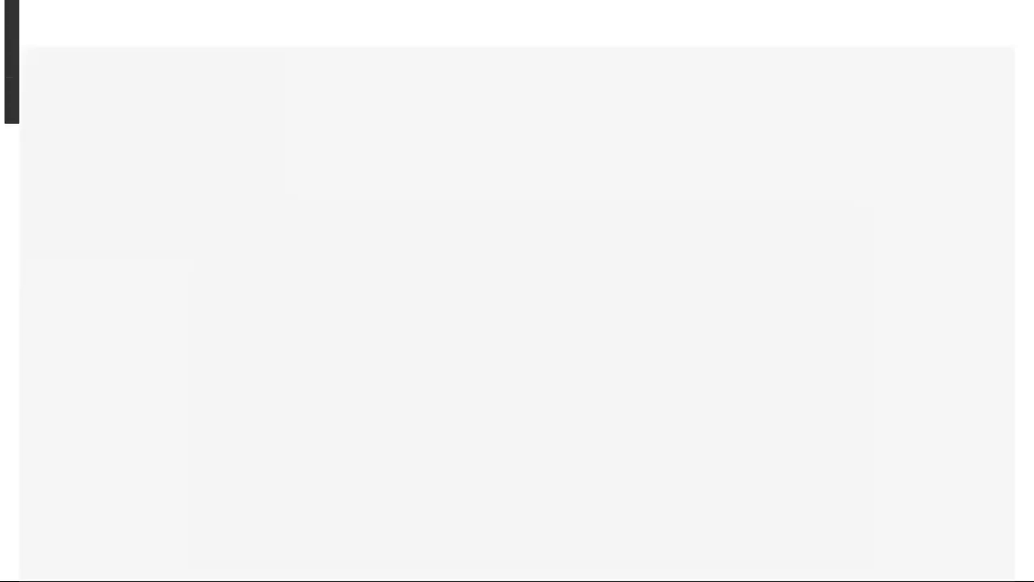